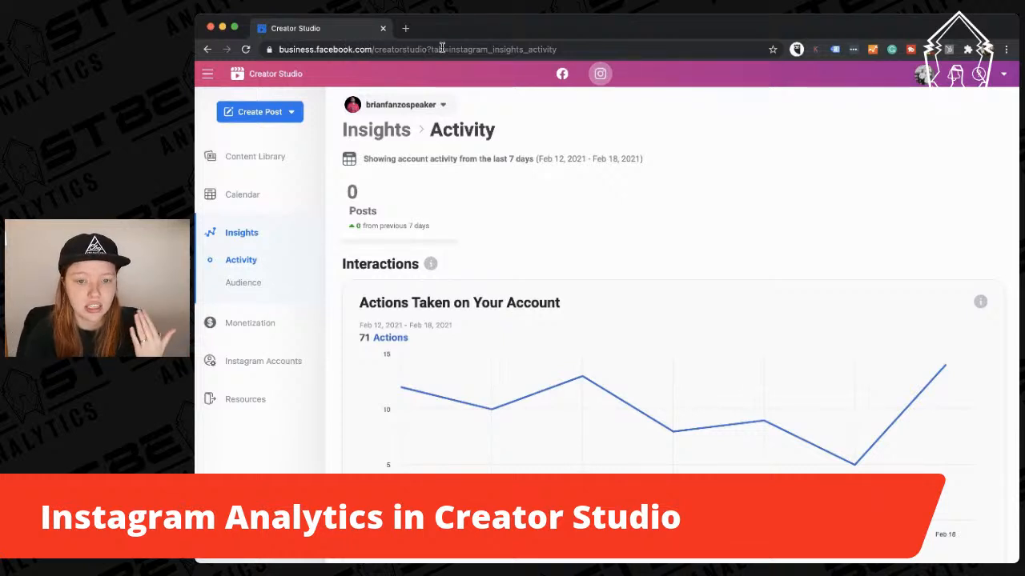
# Check which Instagram profiles are available in the profile selector, keeping the current profile selected.
pyautogui.click(427, 110)
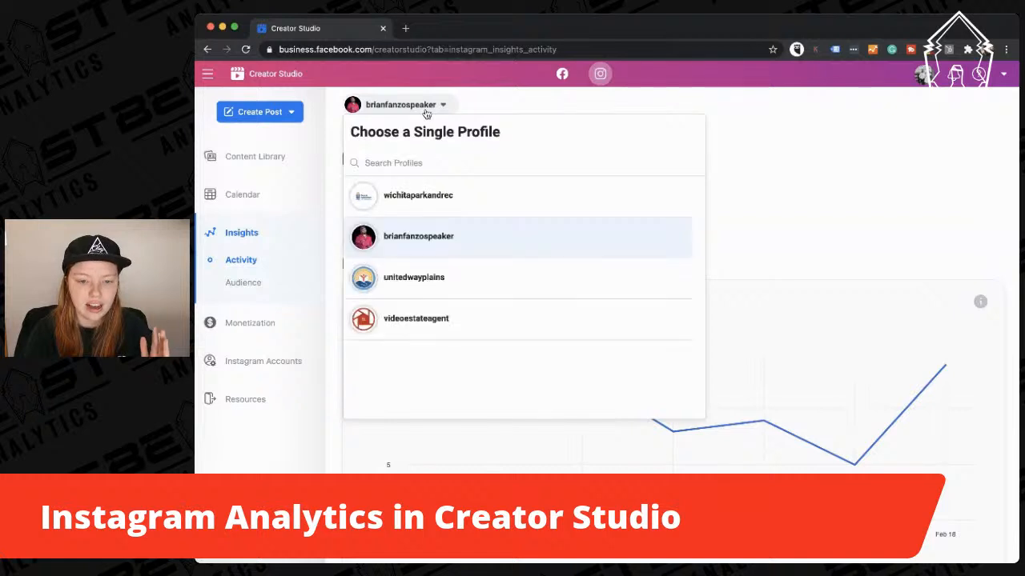
pyautogui.click(427, 110)
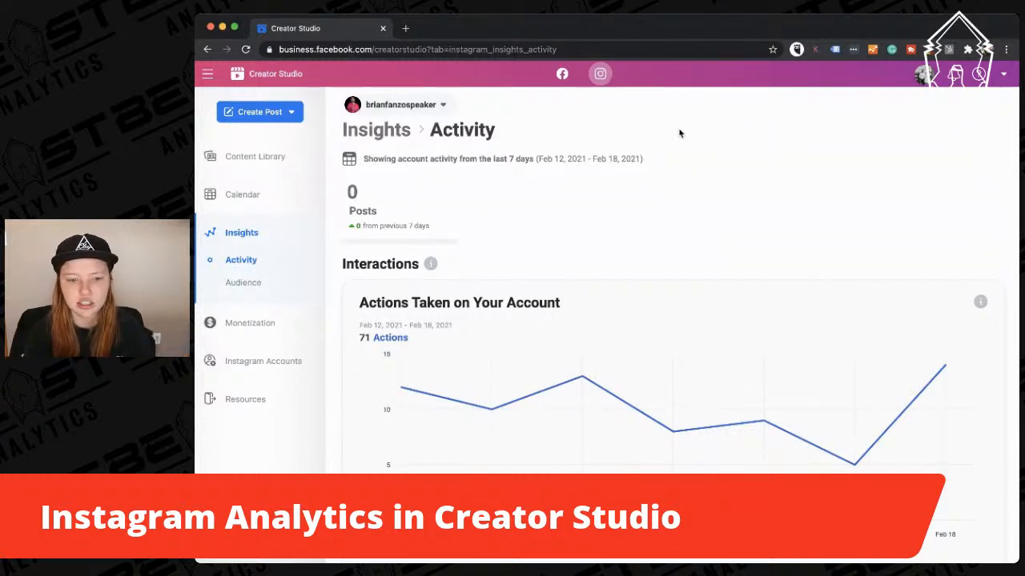
pyautogui.click(320, 561)
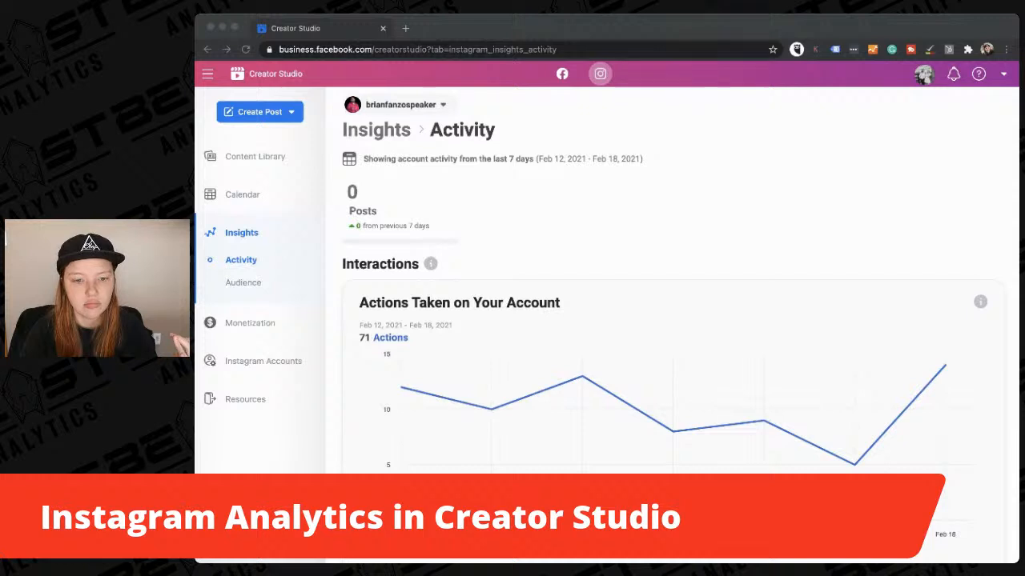
pyautogui.click(637, 209)
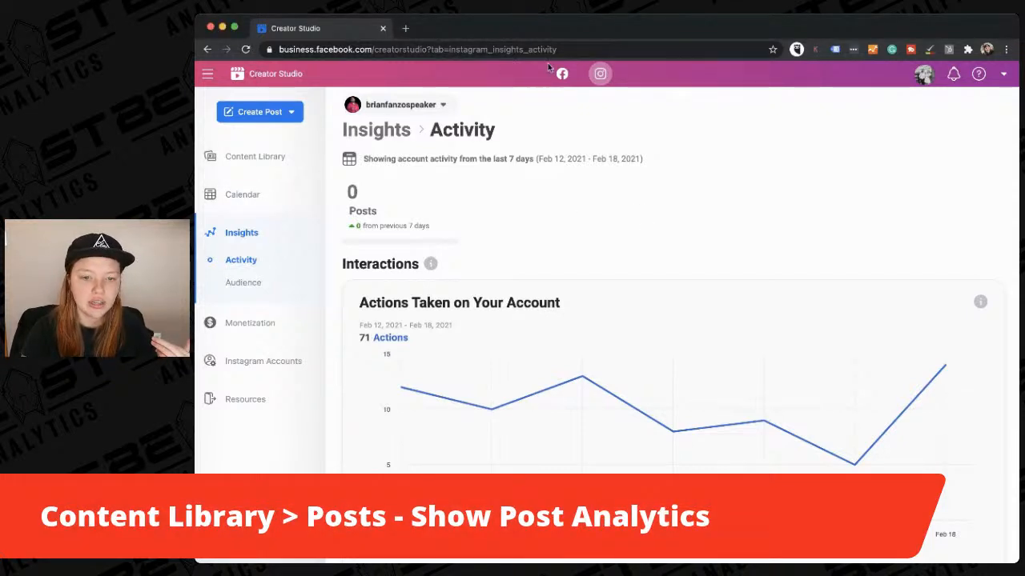
# Open the Instagram posts in the Content Library and dismiss the New Instagram Features and Scheduled Business Suite Posts notices.
pyautogui.click(596, 77)
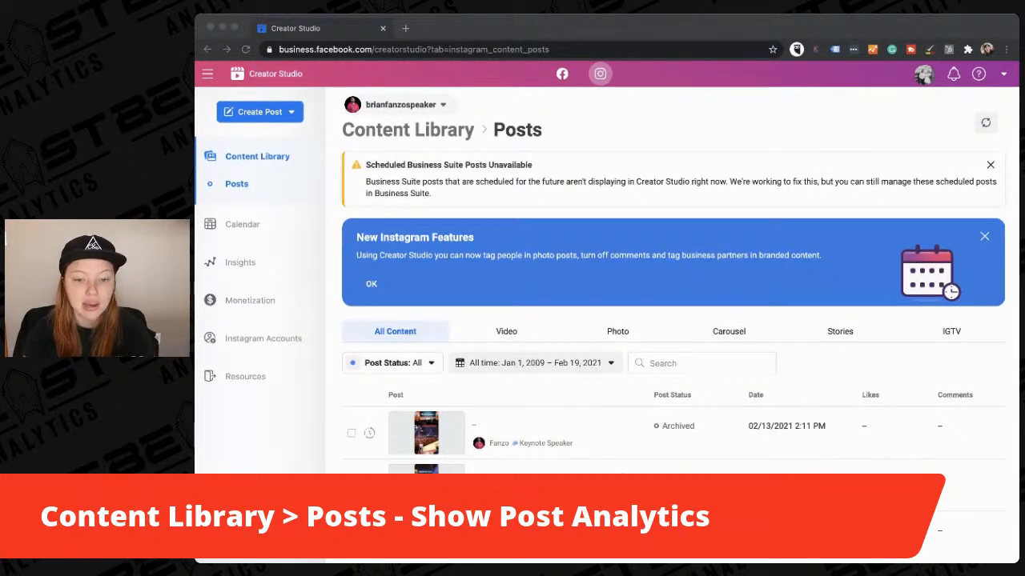
pyautogui.click(806, 122)
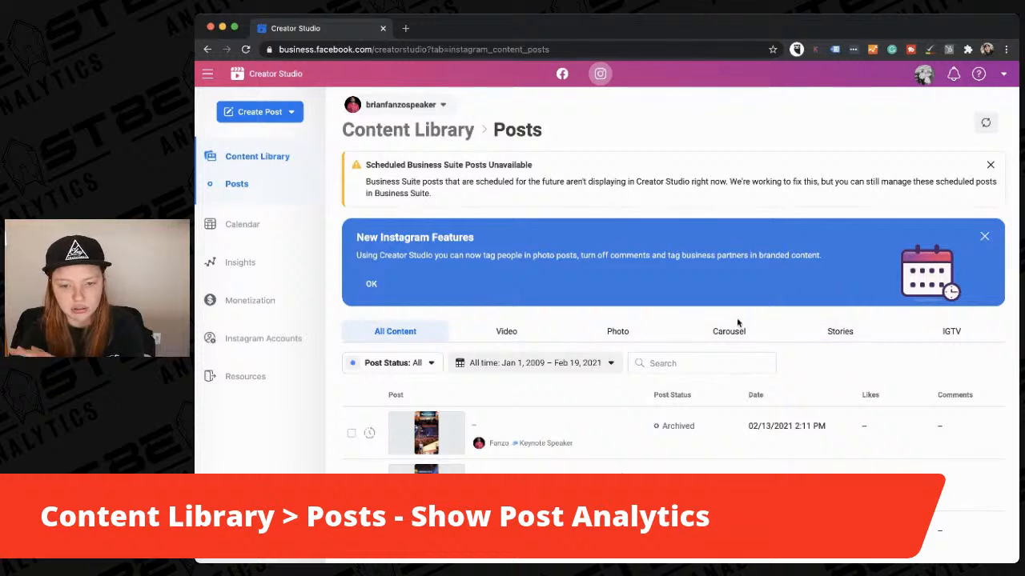
pyautogui.click(984, 240)
pyautogui.click(990, 165)
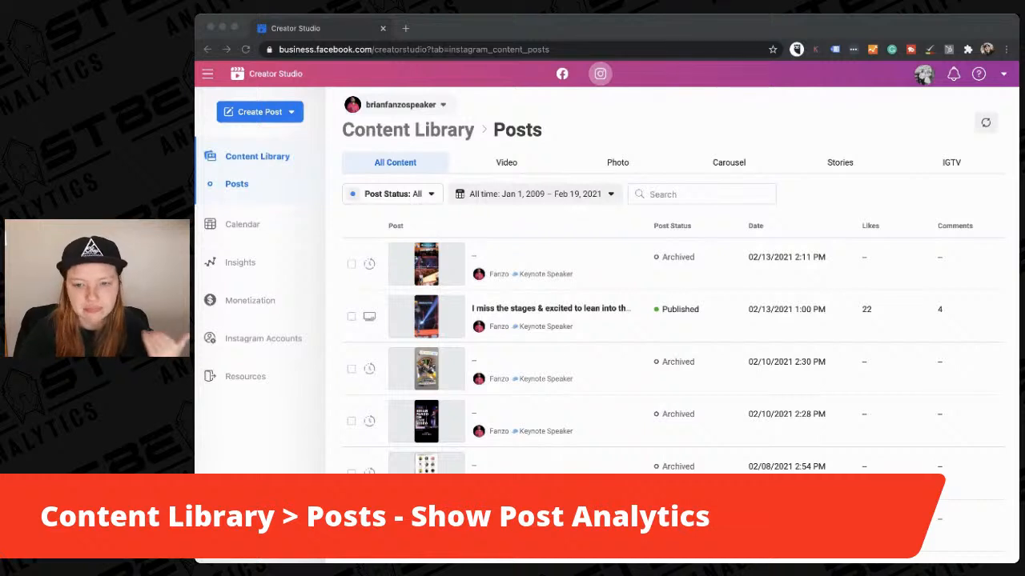
# Look through the All Content post list and examine the content type, status, date, likes and comments of the posts.
pyautogui.click(652, 131)
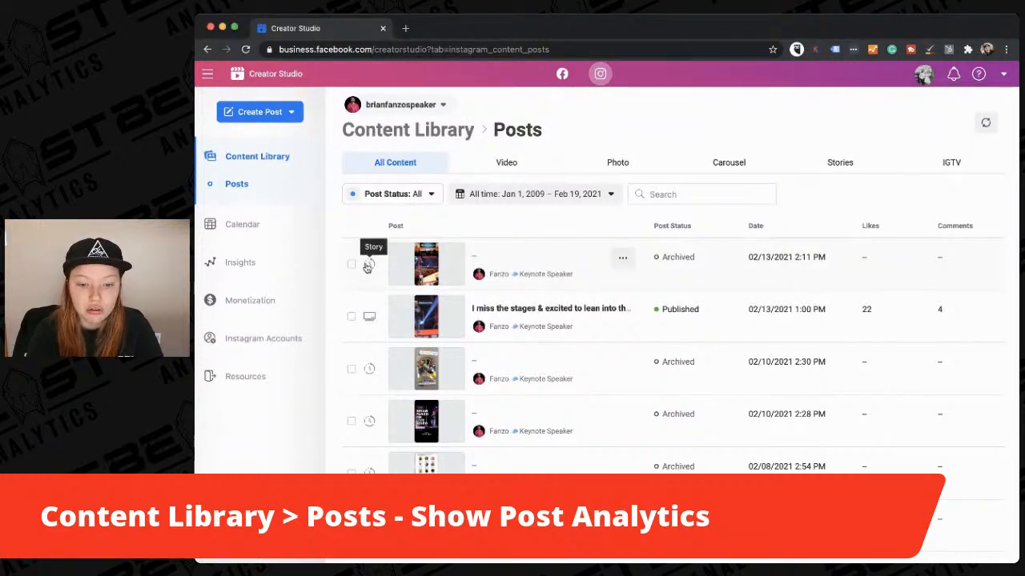
pyautogui.scroll(1, 360, 238)
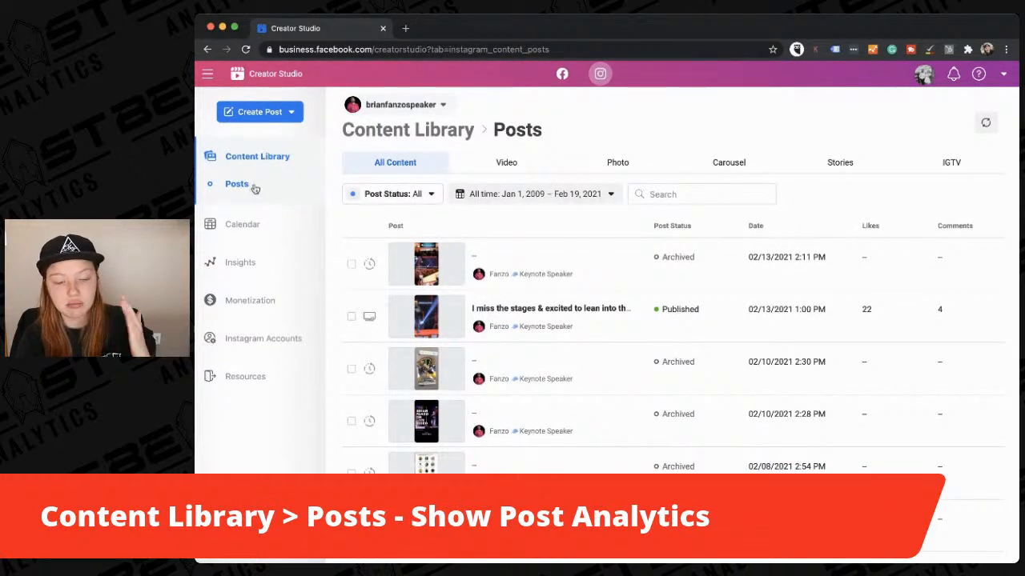
pyautogui.scroll(-1, 360, 242)
pyautogui.scroll(1, 360, 241)
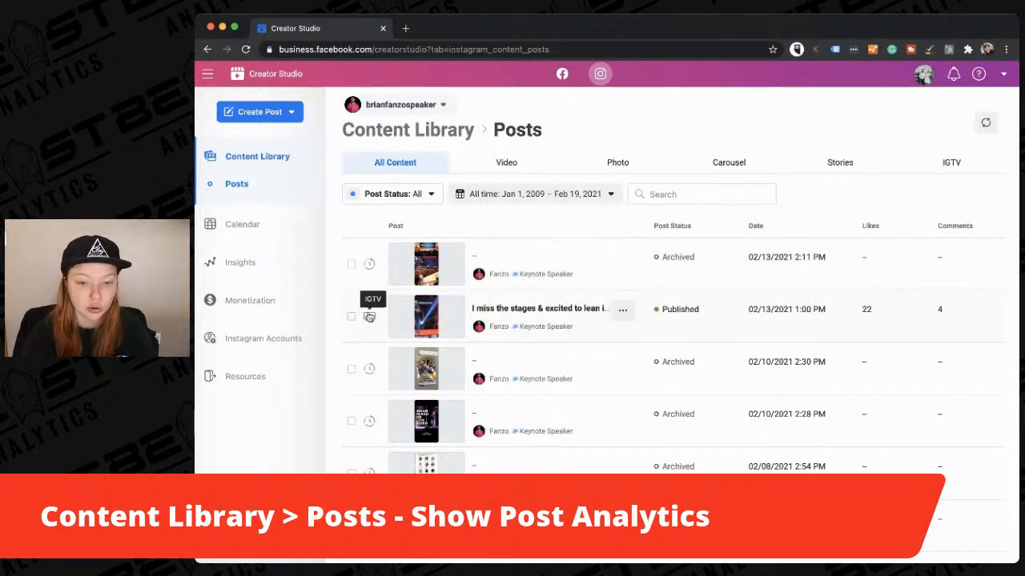
pyautogui.scroll(-10, 369, 313)
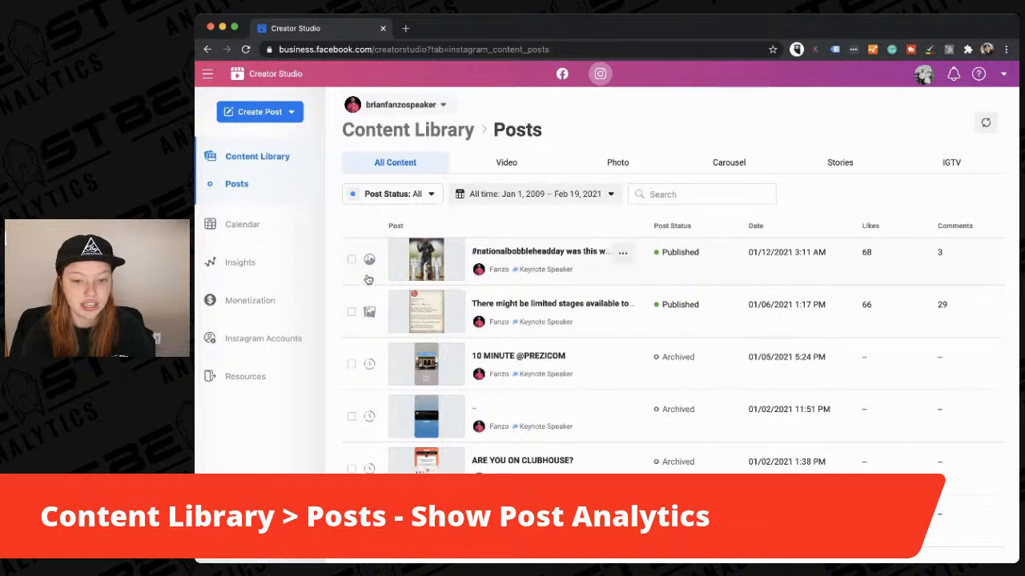
pyautogui.scroll(-3, 367, 336)
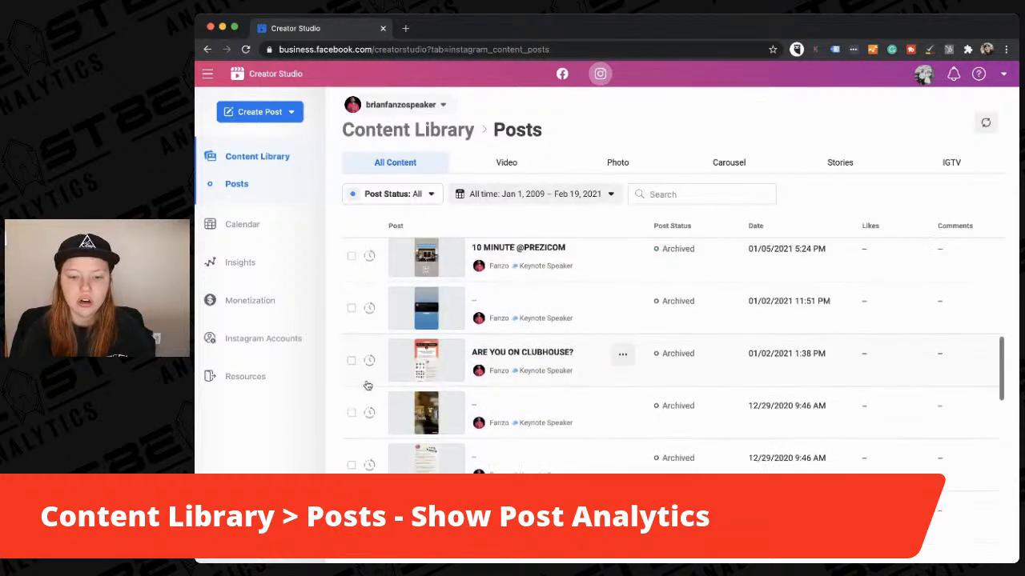
pyautogui.scroll(12, 367, 387)
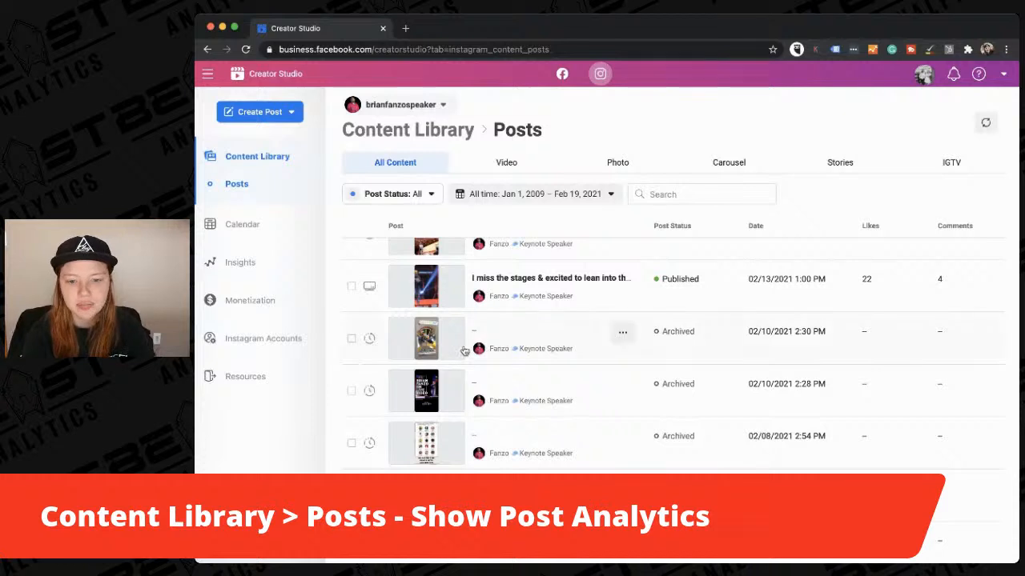
pyautogui.scroll(1, 439, 352)
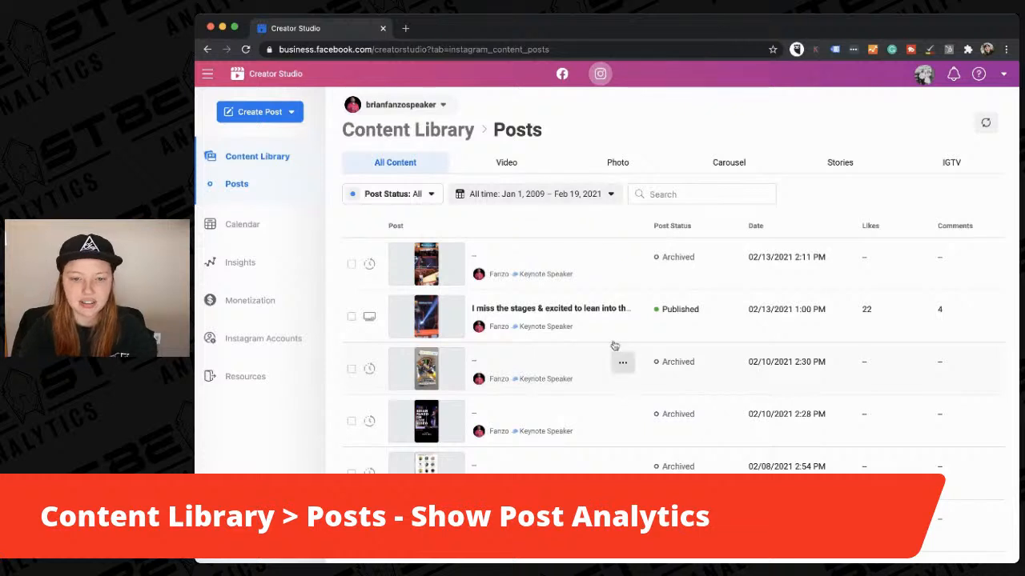
# Review the post status and date range filter options, leaving both filters at All and All time.
pyautogui.click(410, 195)
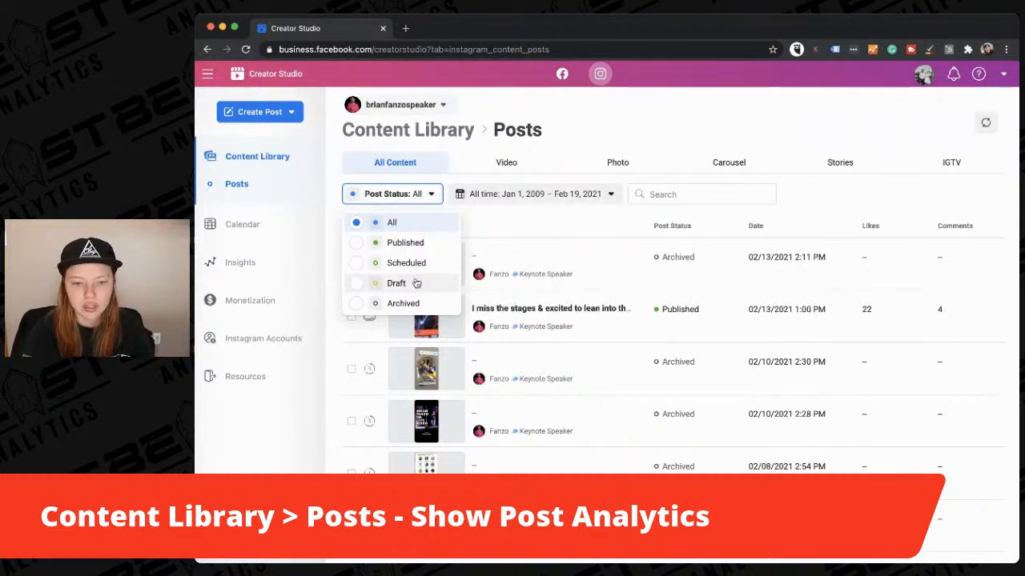
pyautogui.click(408, 199)
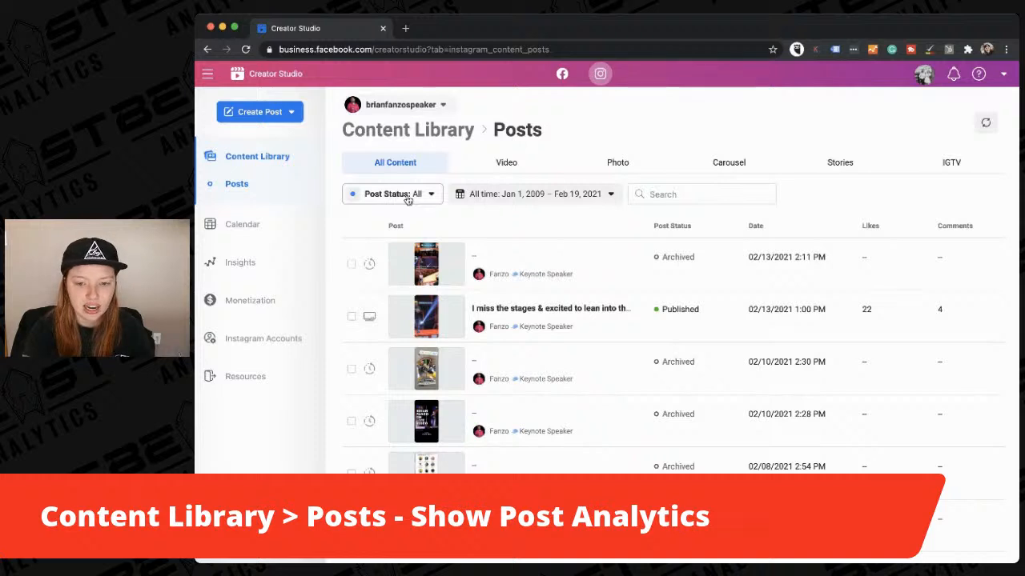
pyautogui.click(513, 200)
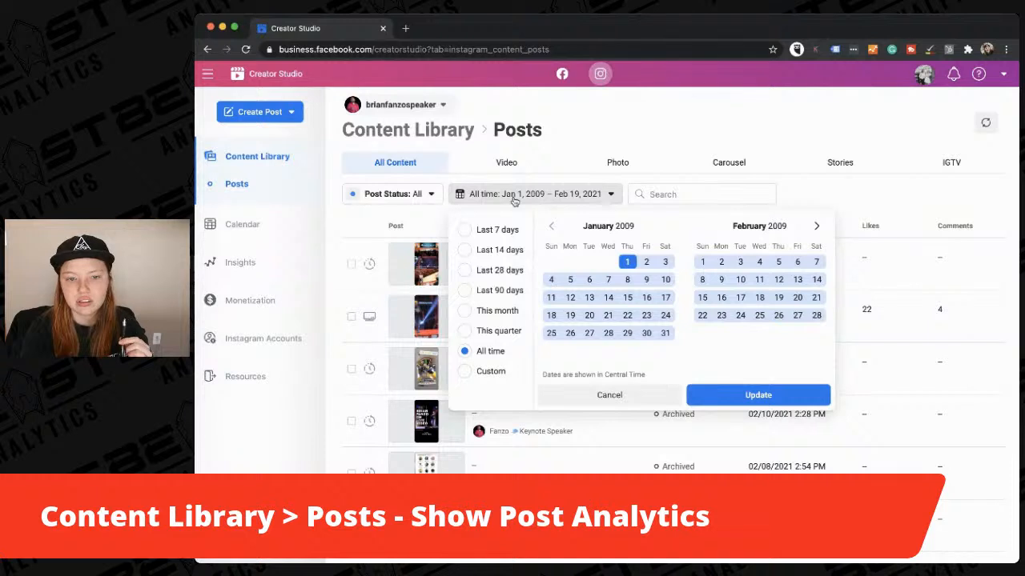
pyautogui.click(514, 200)
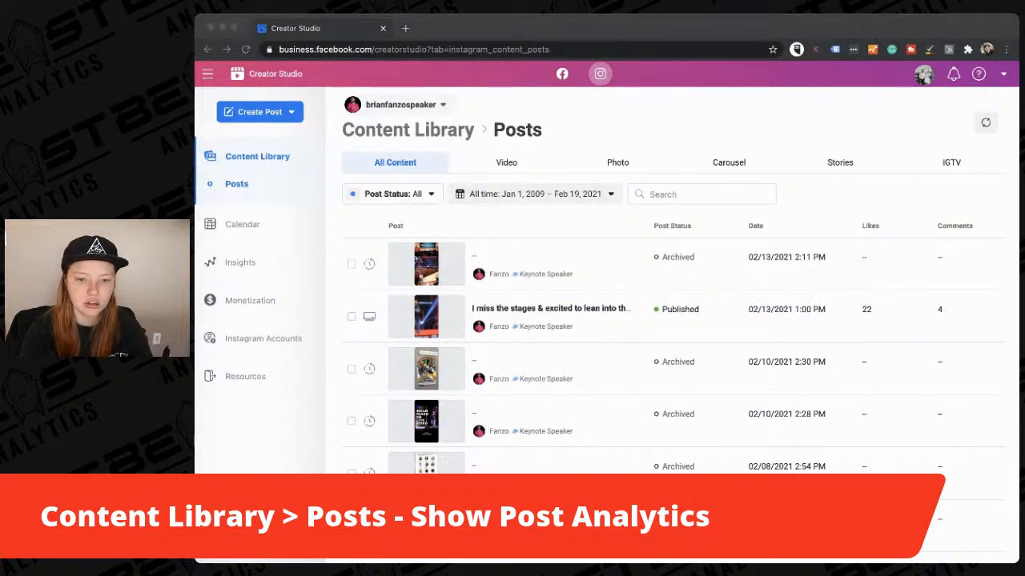
pyautogui.click(686, 148)
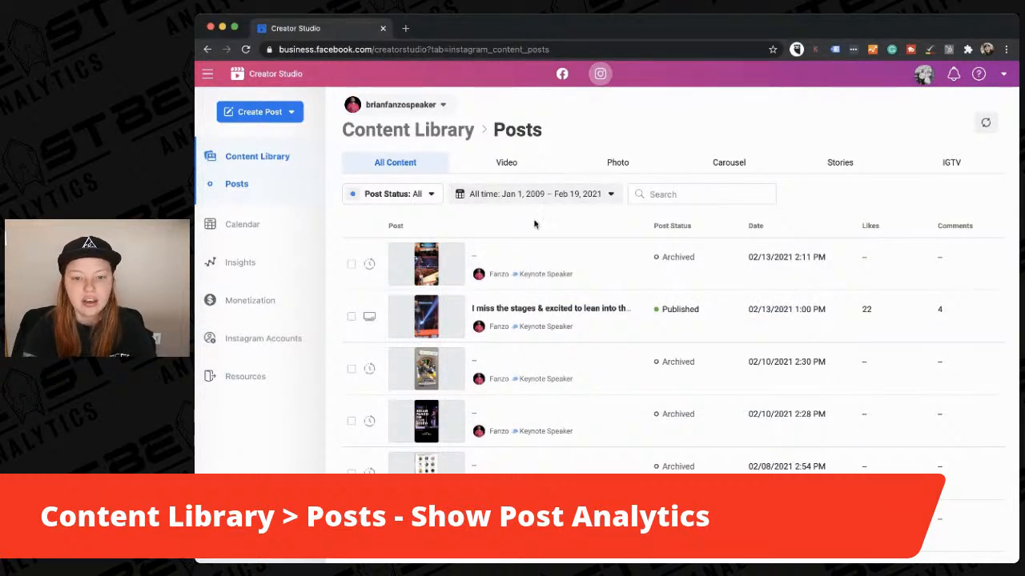
# Compare the archived and published entries in the post list with the choices in the post status filter.
pyautogui.scroll(-1, 498, 333)
pyautogui.scroll(1, 498, 332)
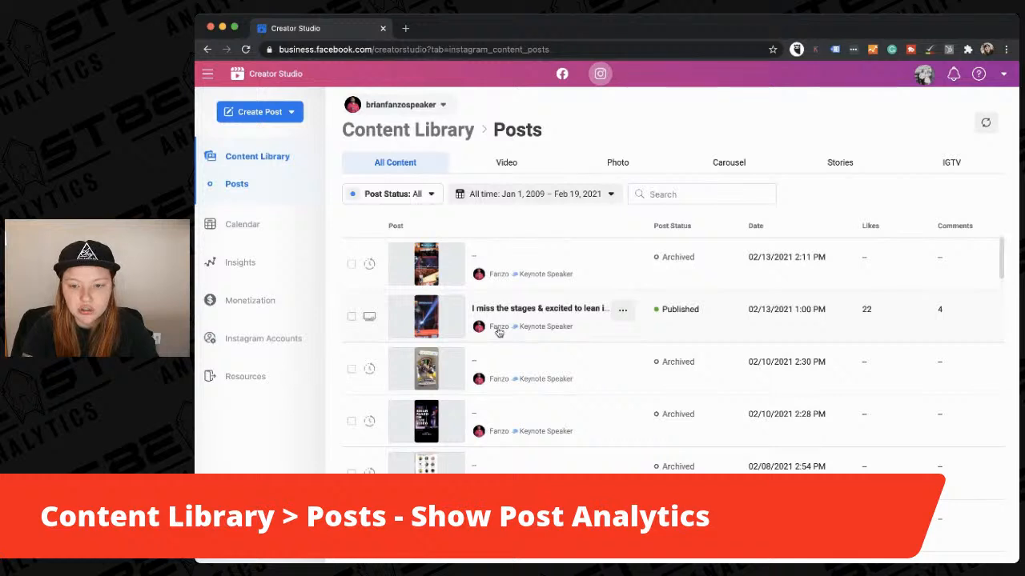
pyautogui.scroll(-1, 498, 332)
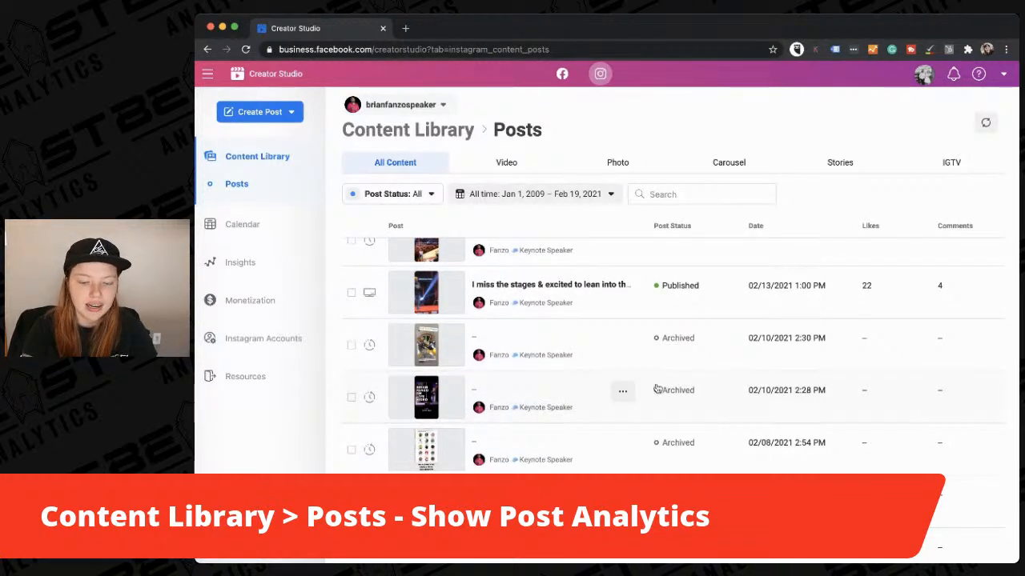
pyautogui.click(408, 195)
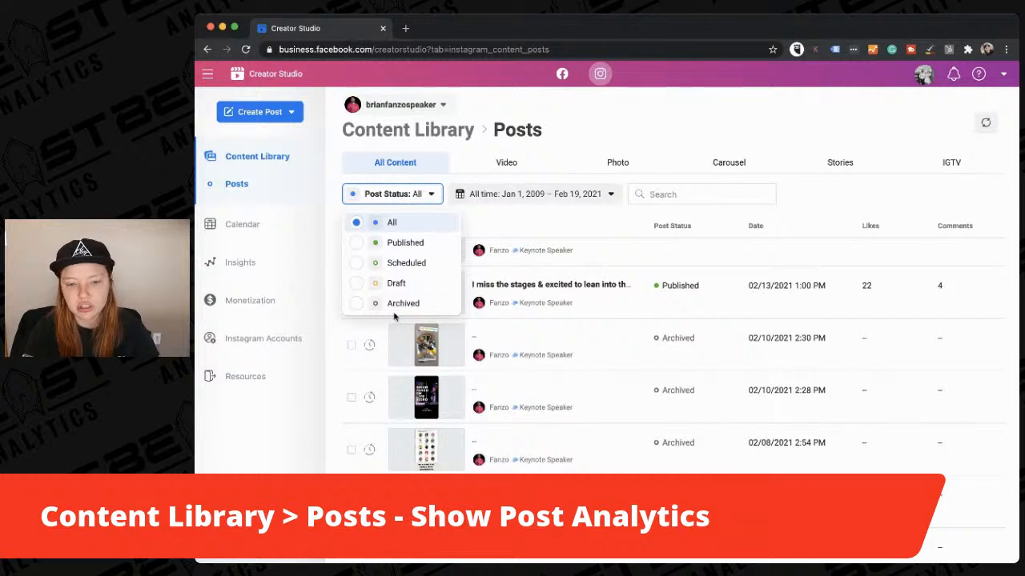
pyautogui.click(409, 195)
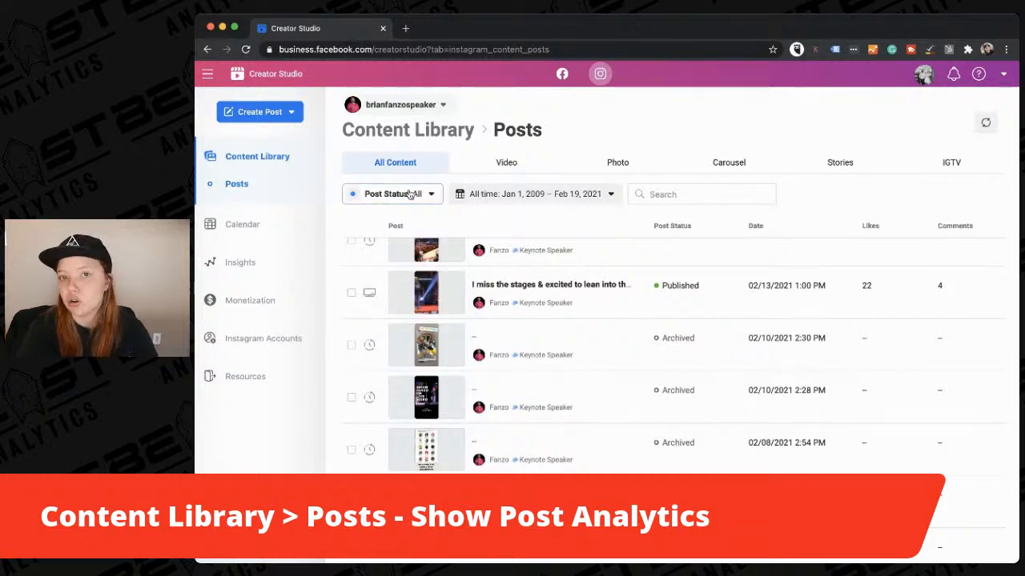
pyautogui.scroll(1, 629, 340)
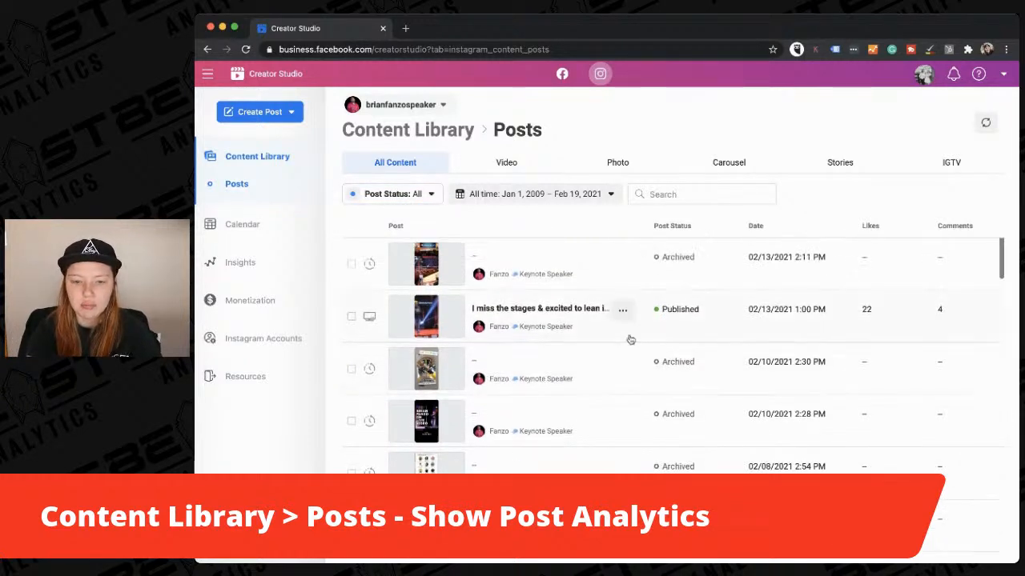
# Open the details of the archived story from 02/13/2021 2:11 PM and examine its Interactions figures.
pyautogui.click(624, 259)
pyautogui.click(631, 289)
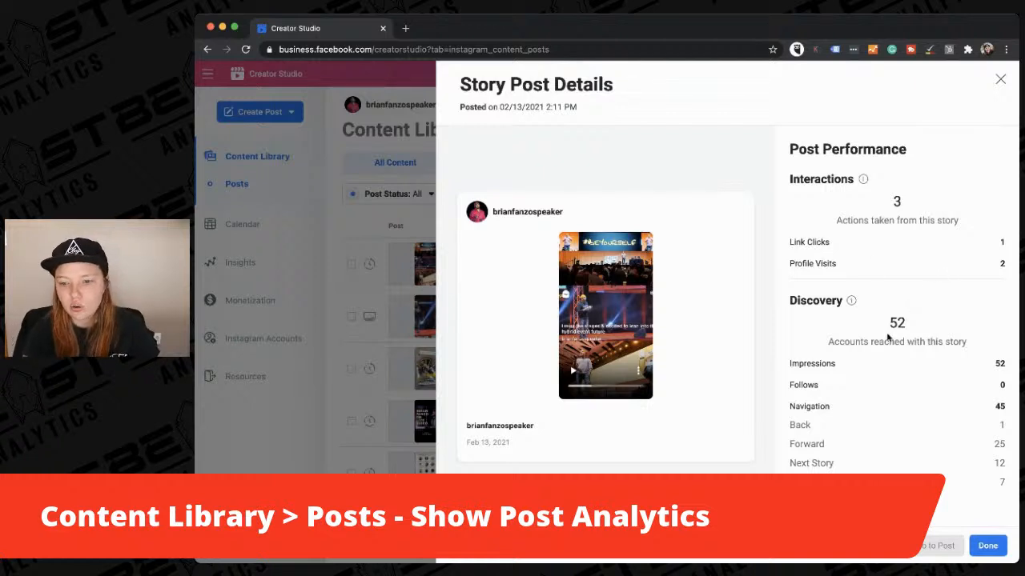
pyautogui.scroll(-1, 887, 333)
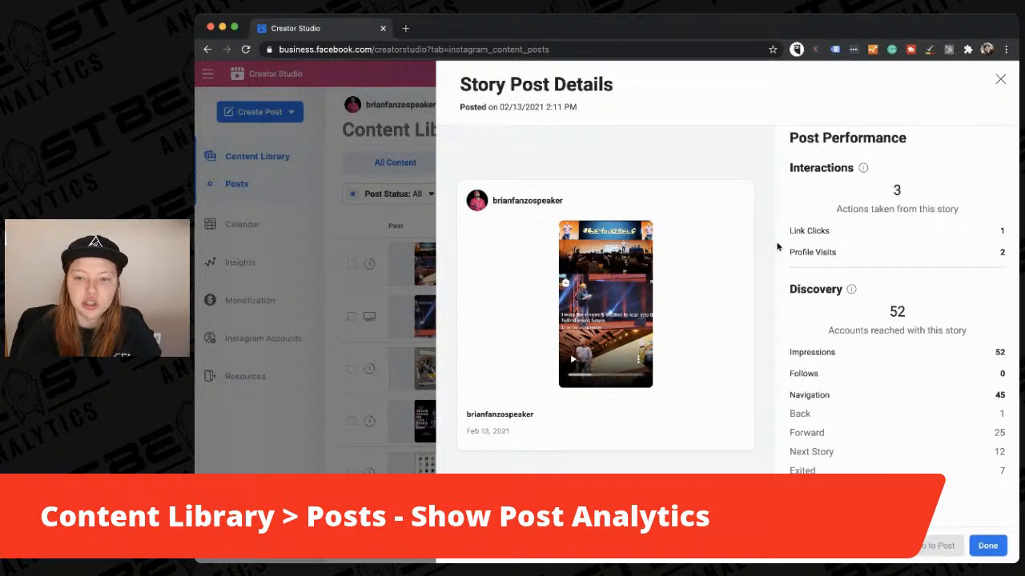
pyautogui.moveTo(792, 169); pyautogui.dragTo(936, 212)
pyautogui.click(938, 163)
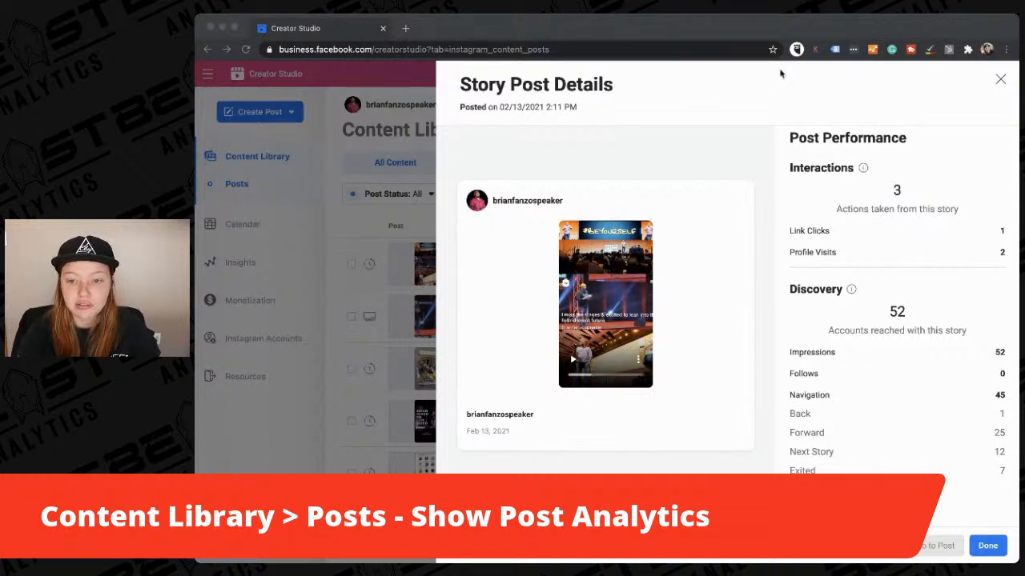
pyautogui.click(811, 77)
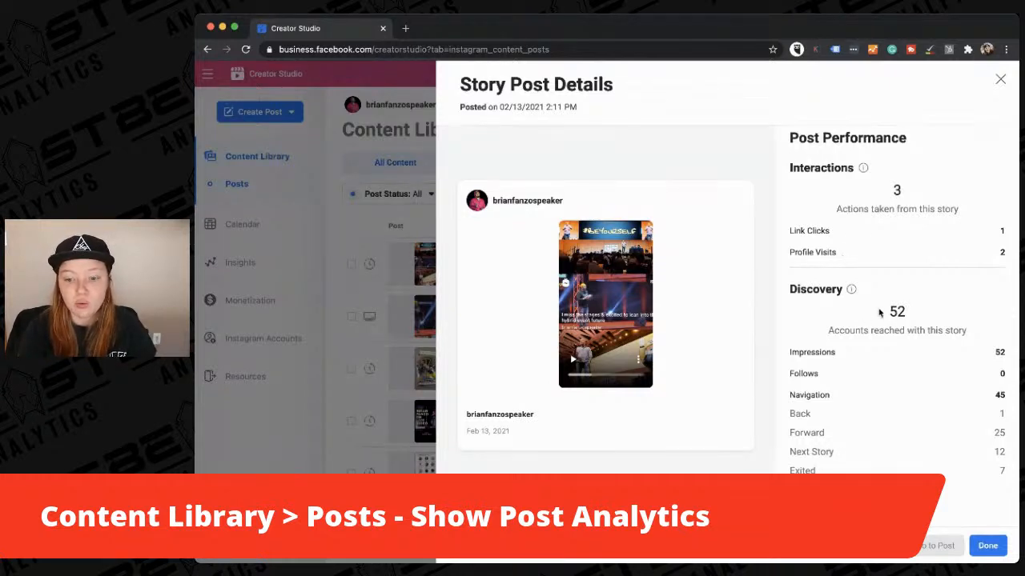
# Examine the number of accounts reached under Discovery and the Link Clicks metric of the story.
pyautogui.moveTo(887, 312); pyautogui.dragTo(937, 307)
pyautogui.click(937, 307)
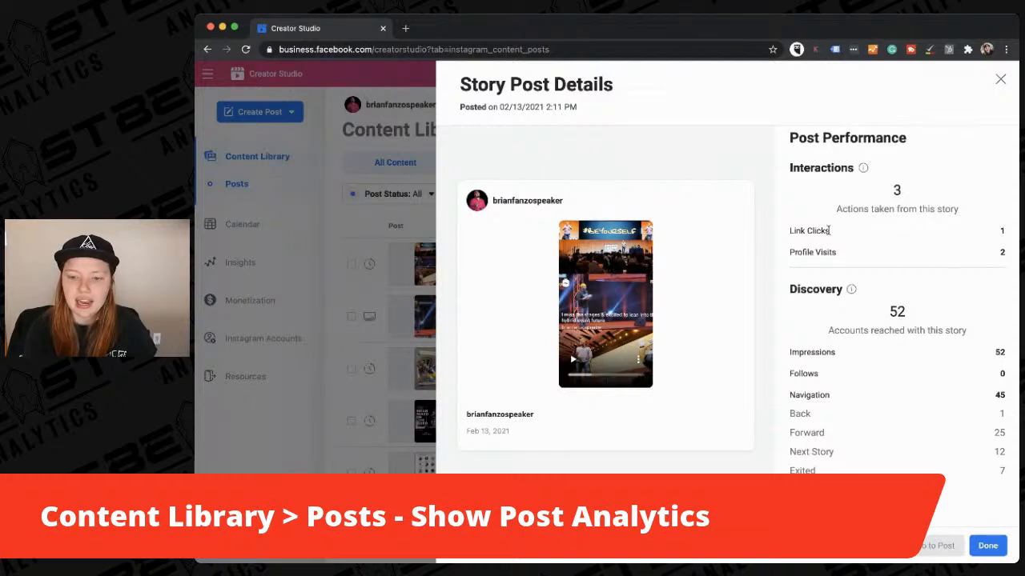
pyautogui.moveTo(835, 232); pyautogui.dragTo(792, 230)
pyautogui.click(791, 230)
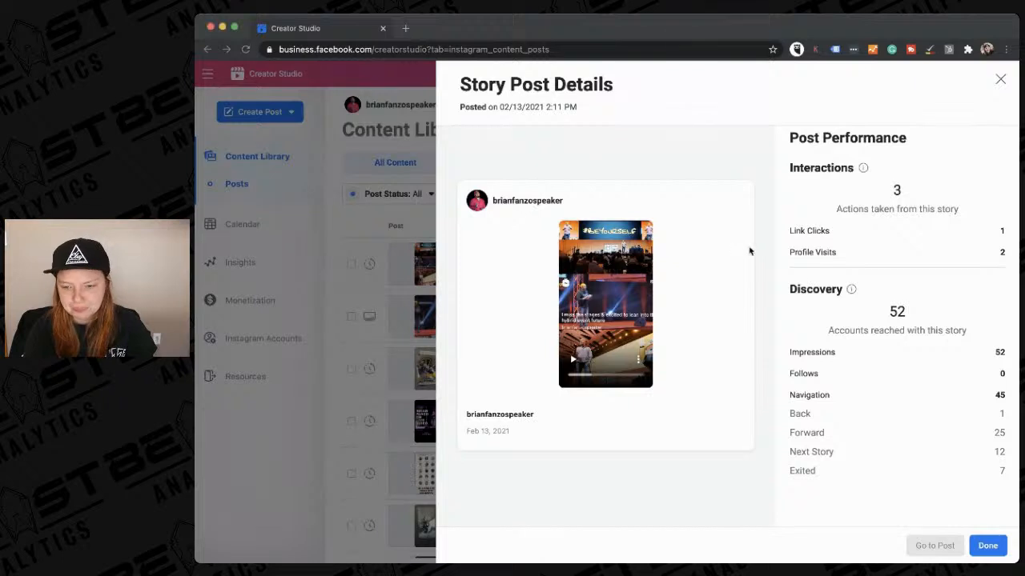
# Examine the story's reach and its navigation figures down to Exited, and close the story details.
pyautogui.scroll(-1, 762, 426)
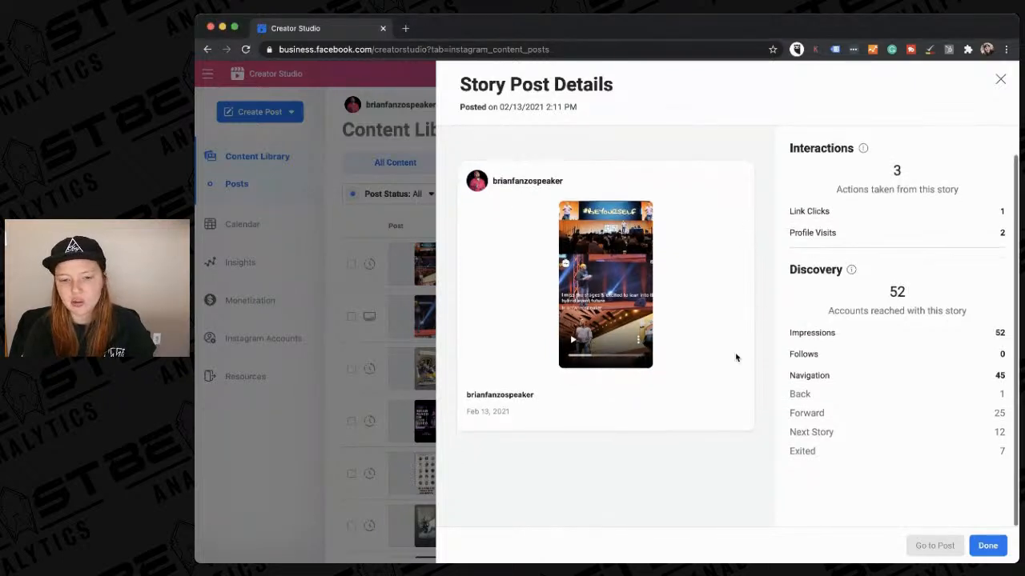
pyautogui.moveTo(911, 291); pyautogui.dragTo(878, 292)
pyautogui.click(878, 295)
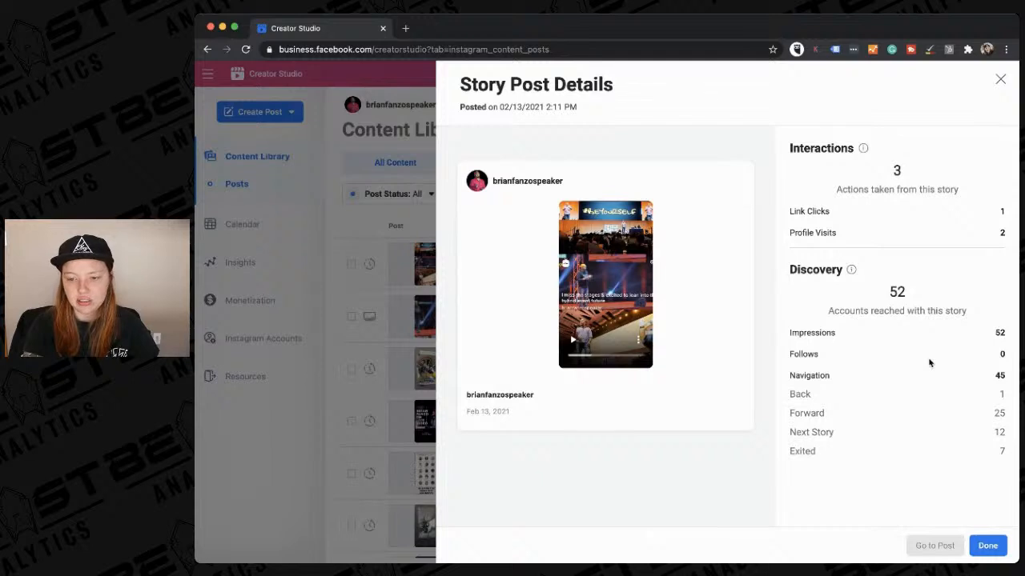
pyautogui.moveTo(1002, 449); pyautogui.dragTo(984, 453)
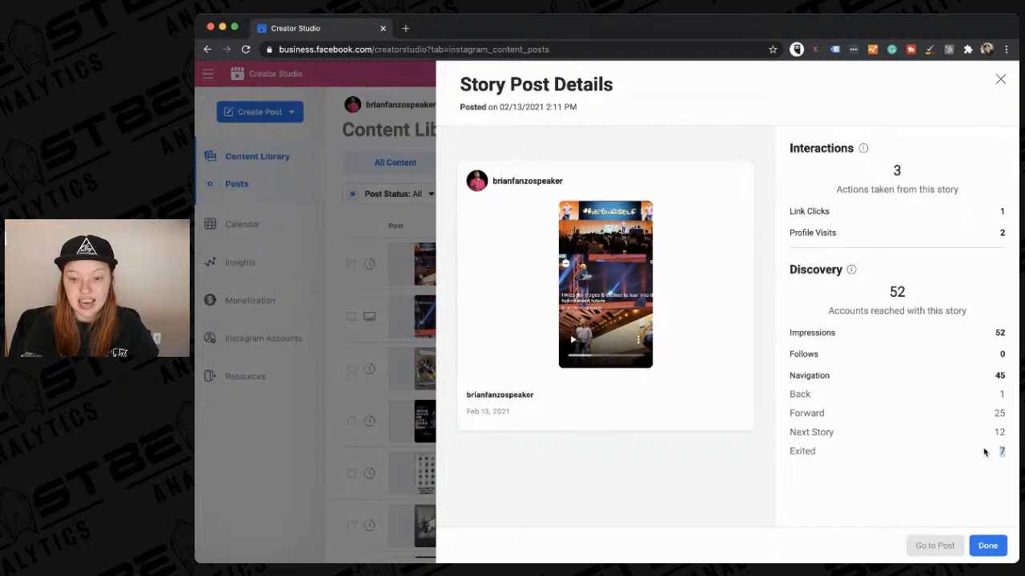
pyautogui.click(972, 453)
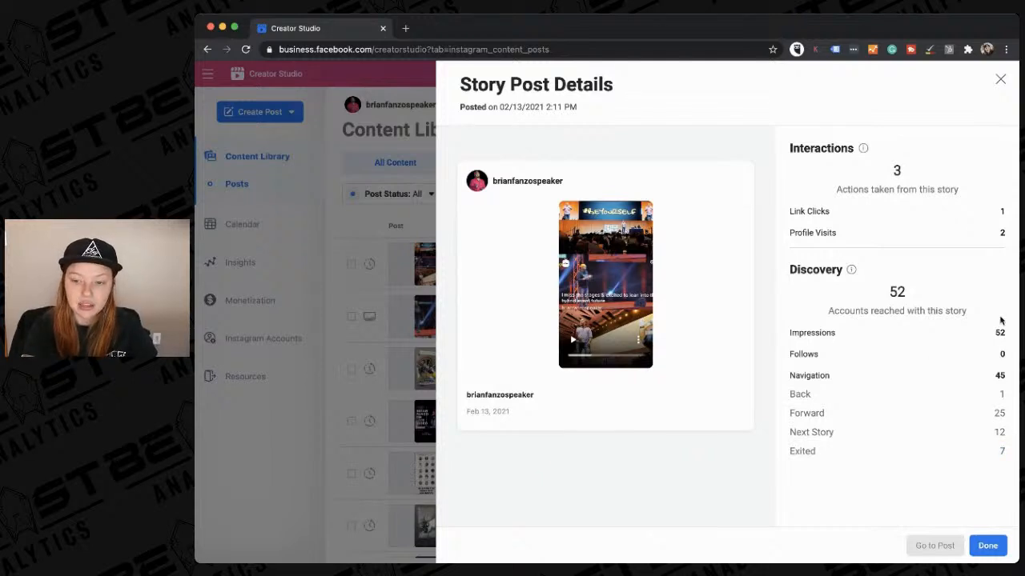
pyautogui.click(1001, 80)
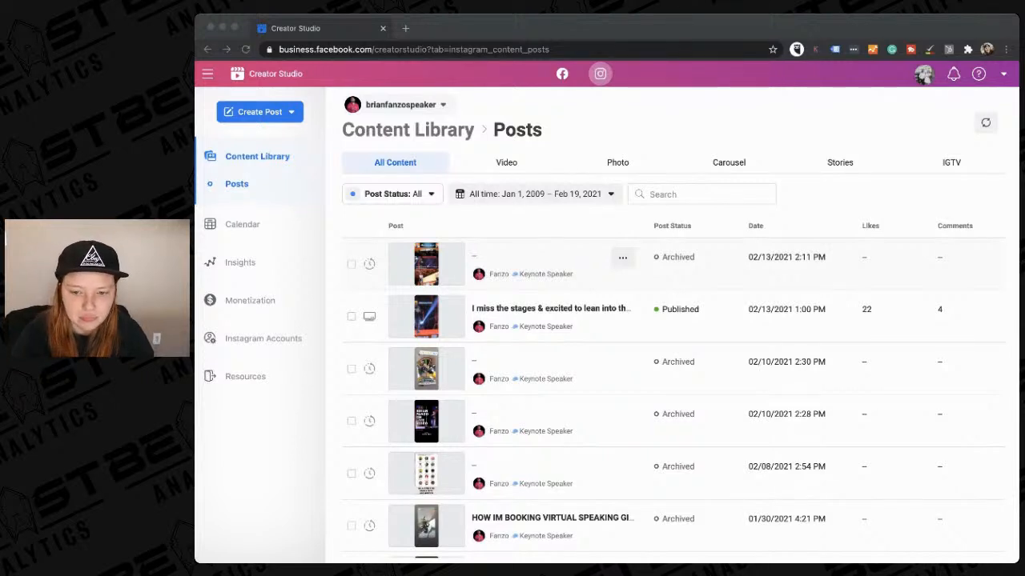
# Open the details of the published IGTV post from 02/13/2021 1:00 PM and examine its Engagement and Audience Retention figures.
pyautogui.click(690, 137)
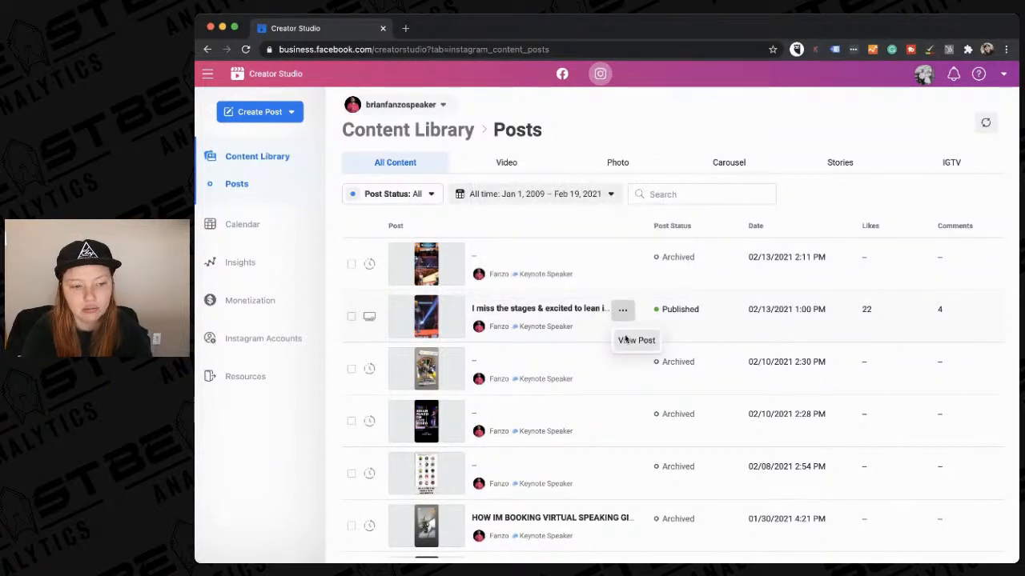
pyautogui.click(620, 313)
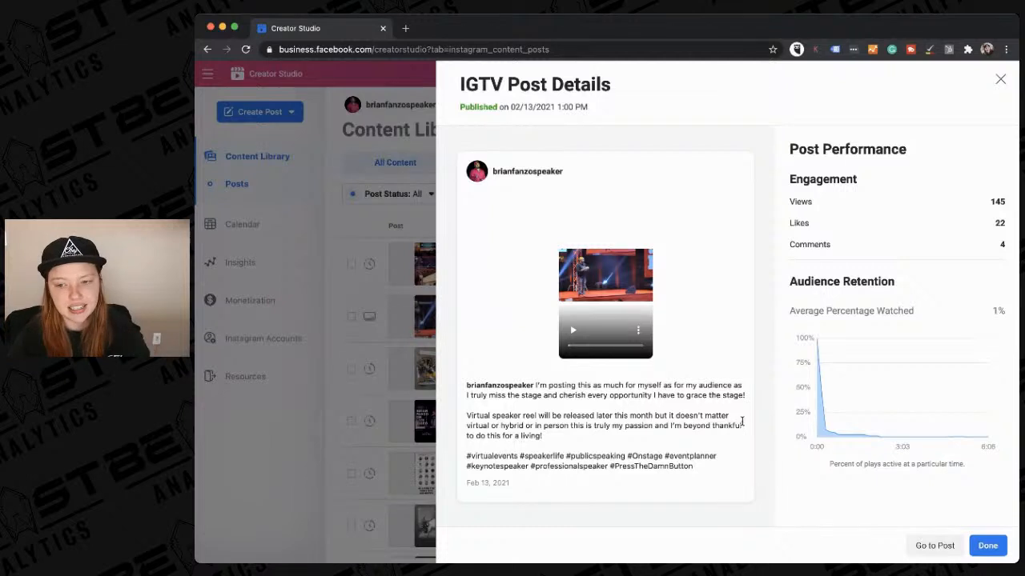
pyautogui.scroll(-1, 969, 436)
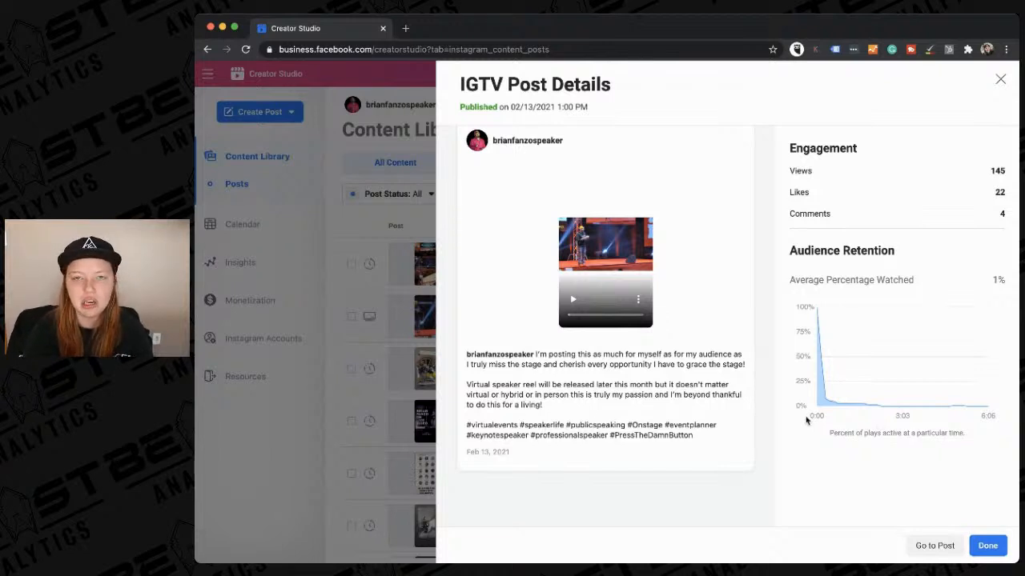
# Preview the IGTV video briefly, check its playback and download options, and close the post details.
pyautogui.click(573, 299)
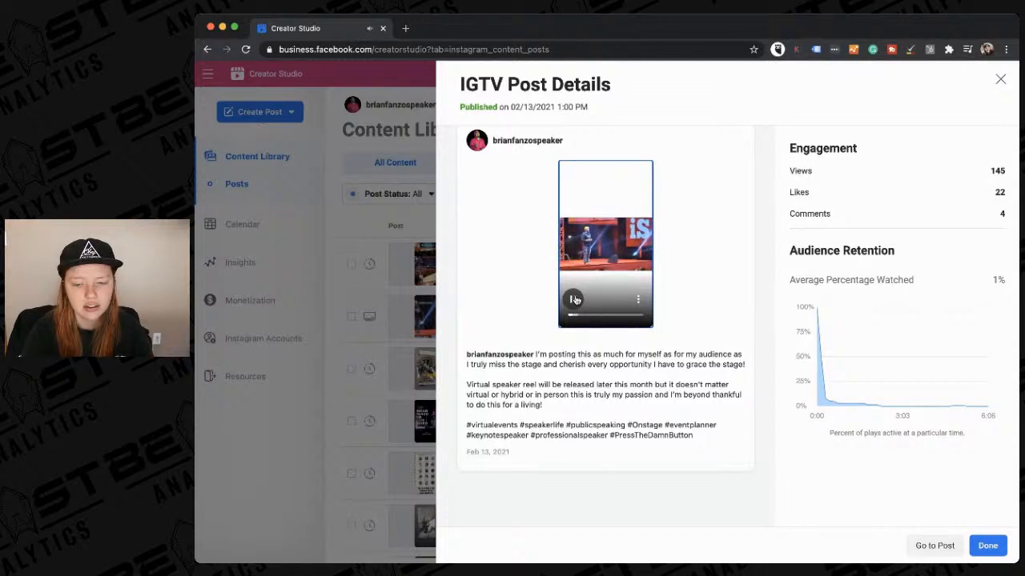
pyautogui.click(573, 299)
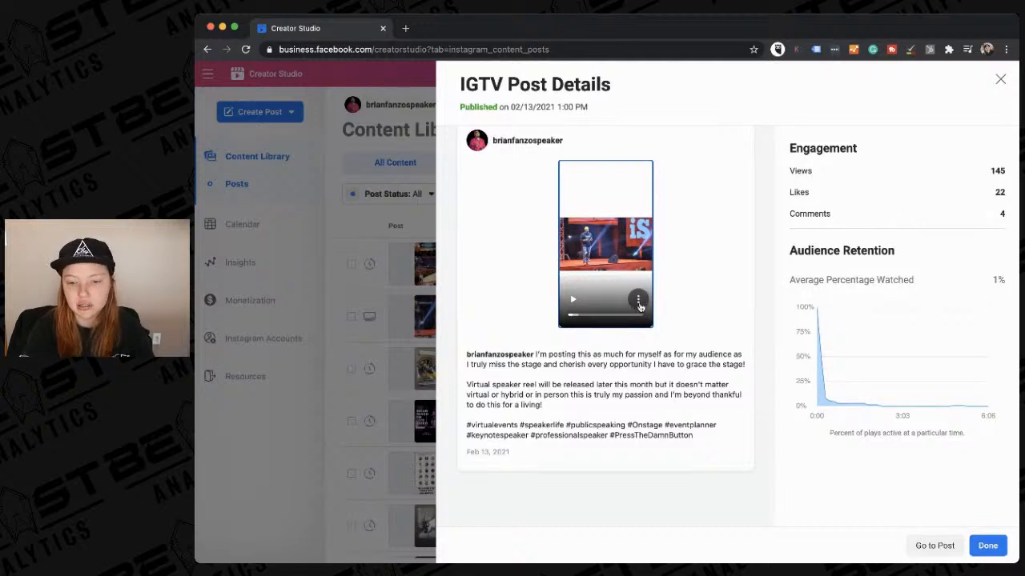
pyautogui.click(639, 302)
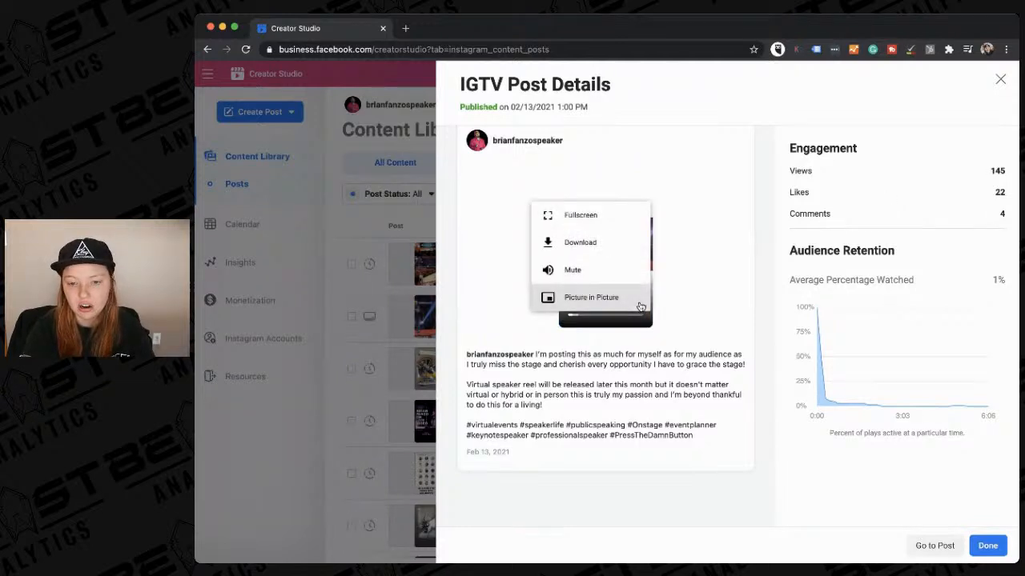
pyautogui.click(713, 302)
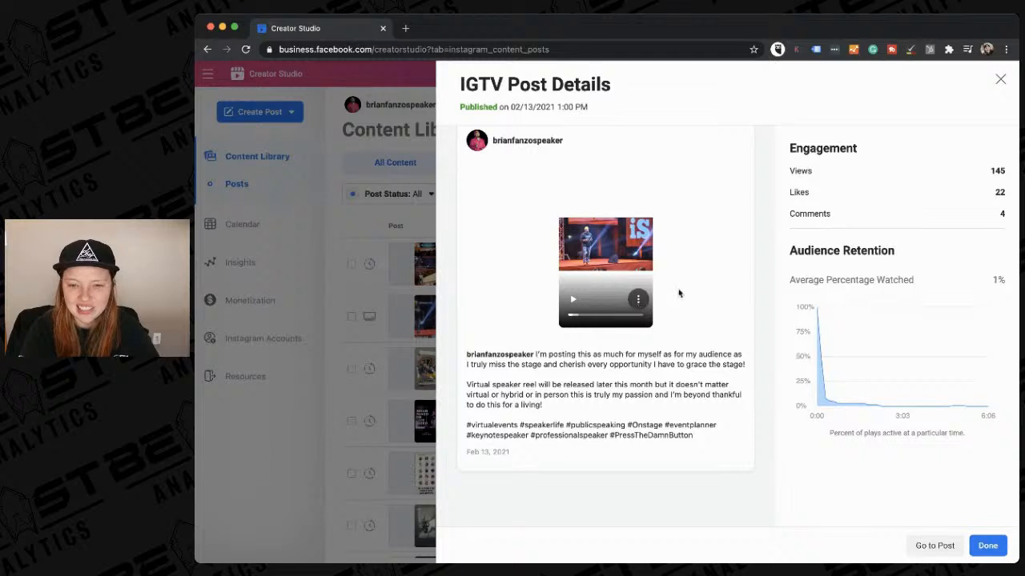
pyautogui.click(638, 299)
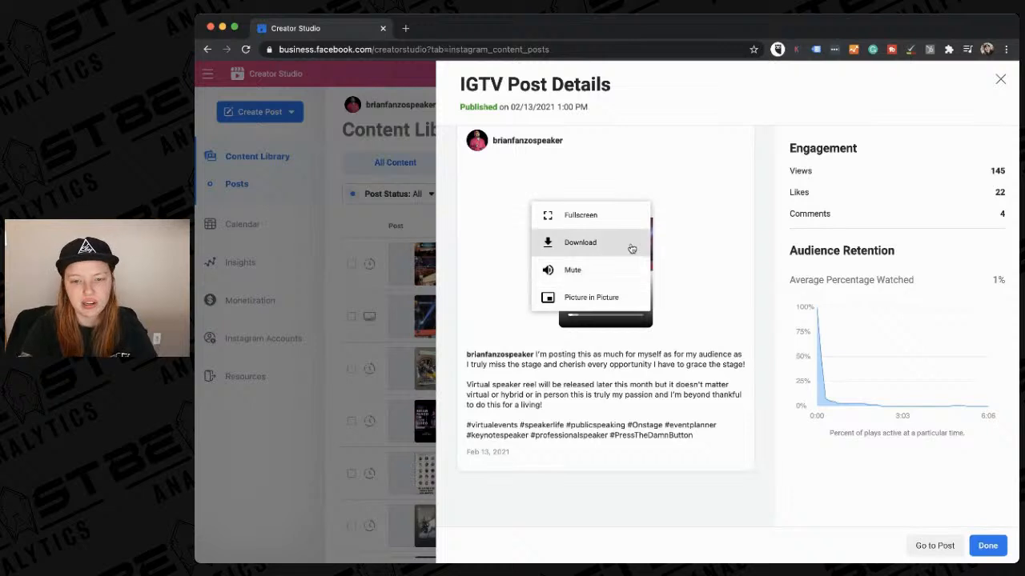
pyautogui.click(341, 349)
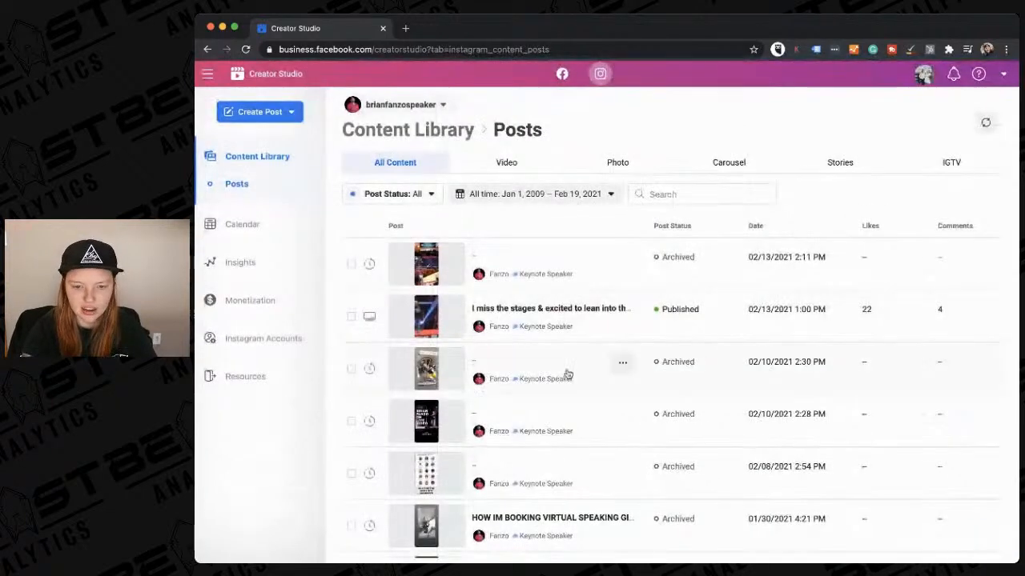
# Open the details of the published photo post from 01/12/2021 3:11 AM and examine its Interactions and Discovery figures.
pyautogui.scroll(-3, 445, 316)
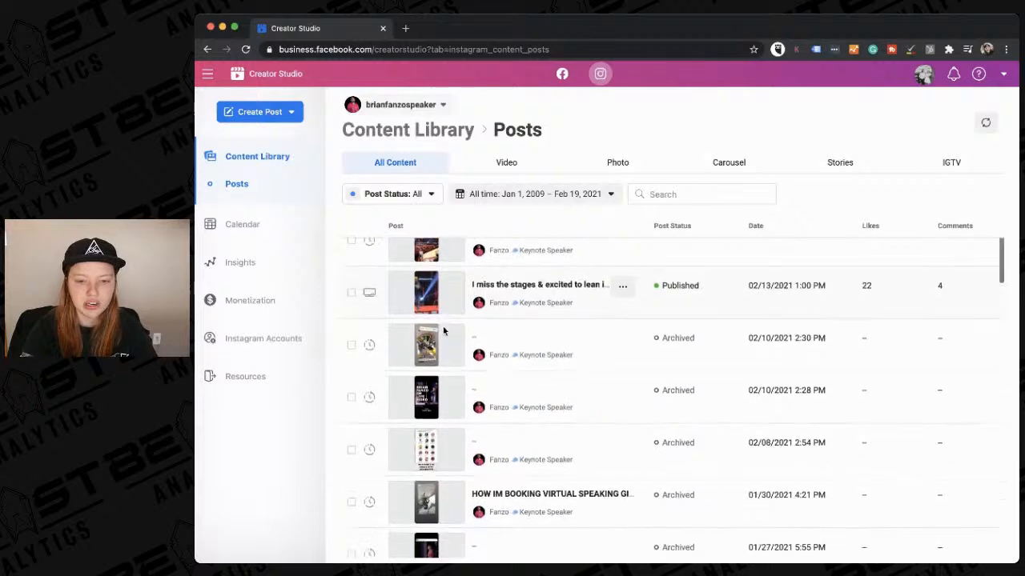
pyautogui.scroll(-8, 445, 331)
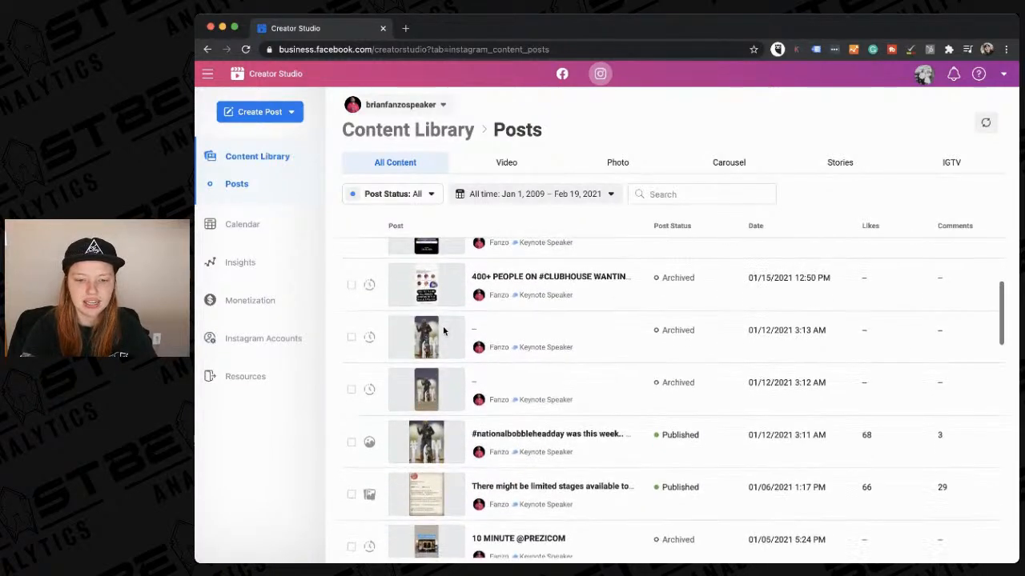
pyautogui.click(629, 405)
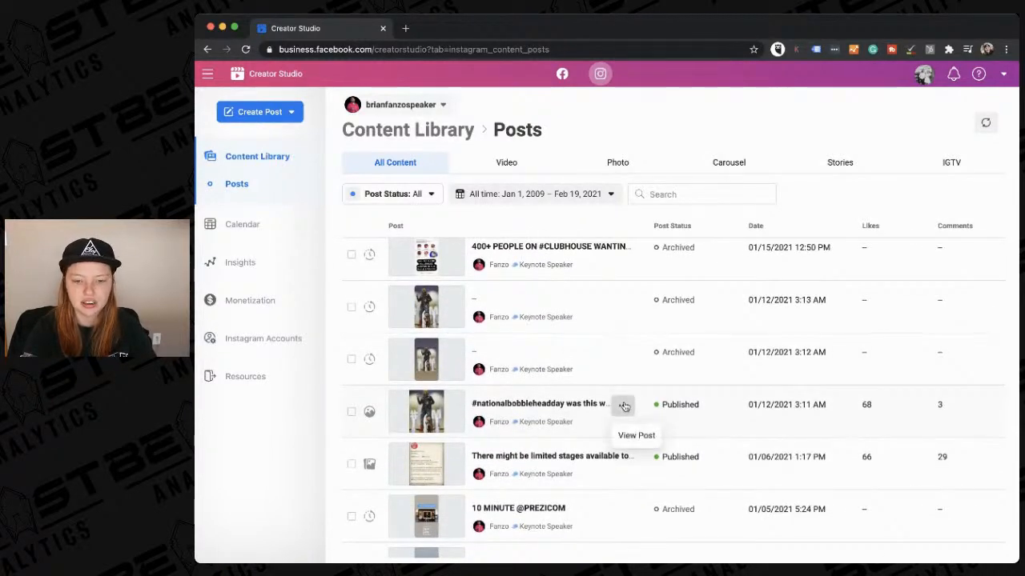
pyautogui.click(625, 433)
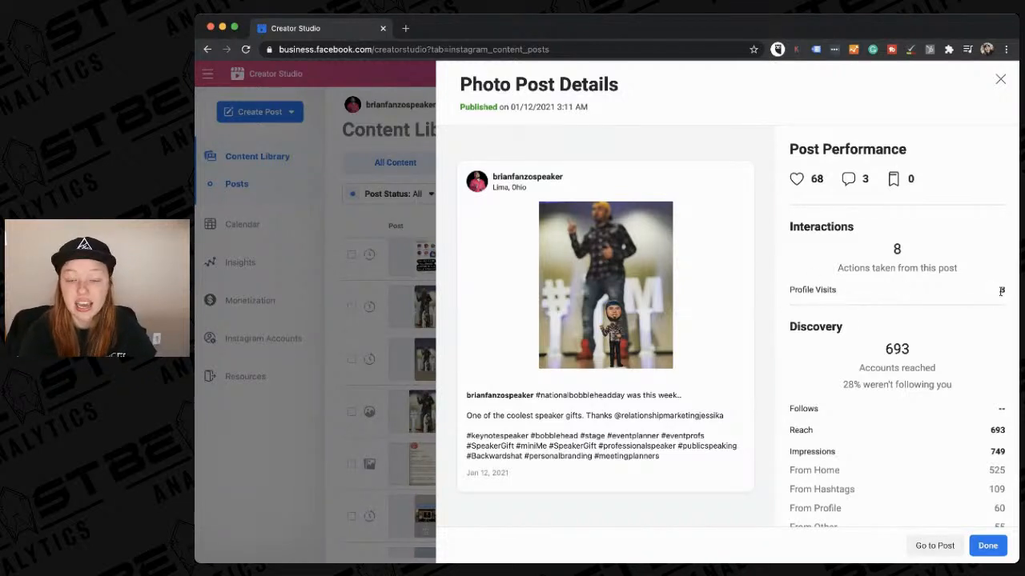
pyautogui.scroll(-2, 1001, 291)
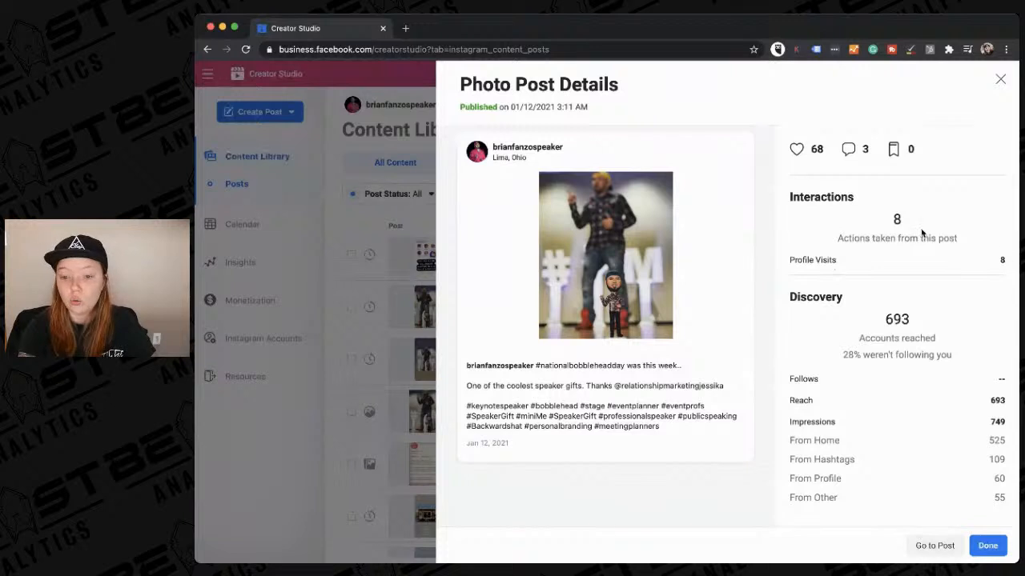
pyautogui.scroll(-1, 946, 274)
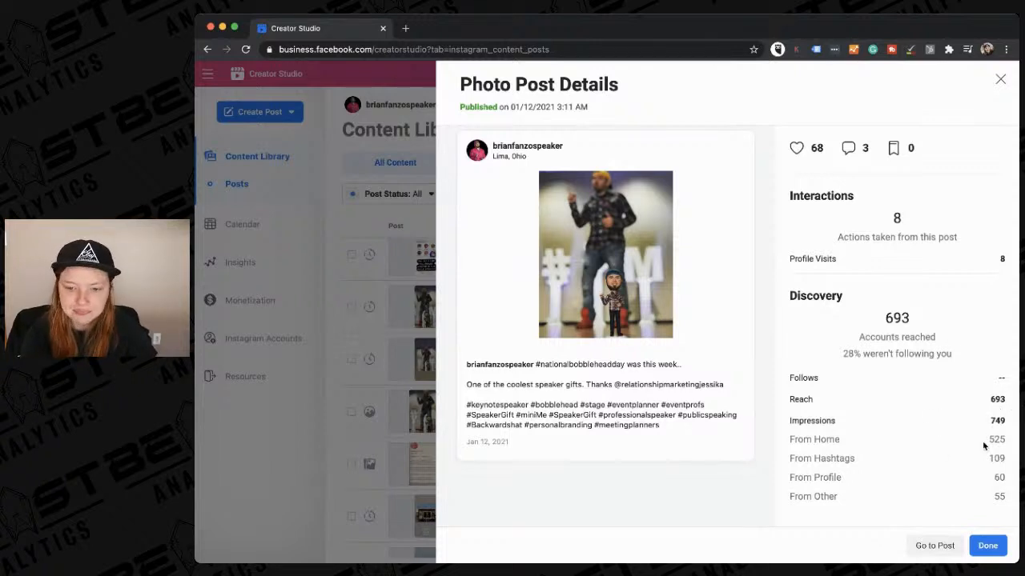
# Examine the photo post's share of reached non-followers and its impressions from hashtags, and compare them with the caption's hashtags.
pyautogui.moveTo(832, 350); pyautogui.dragTo(957, 357)
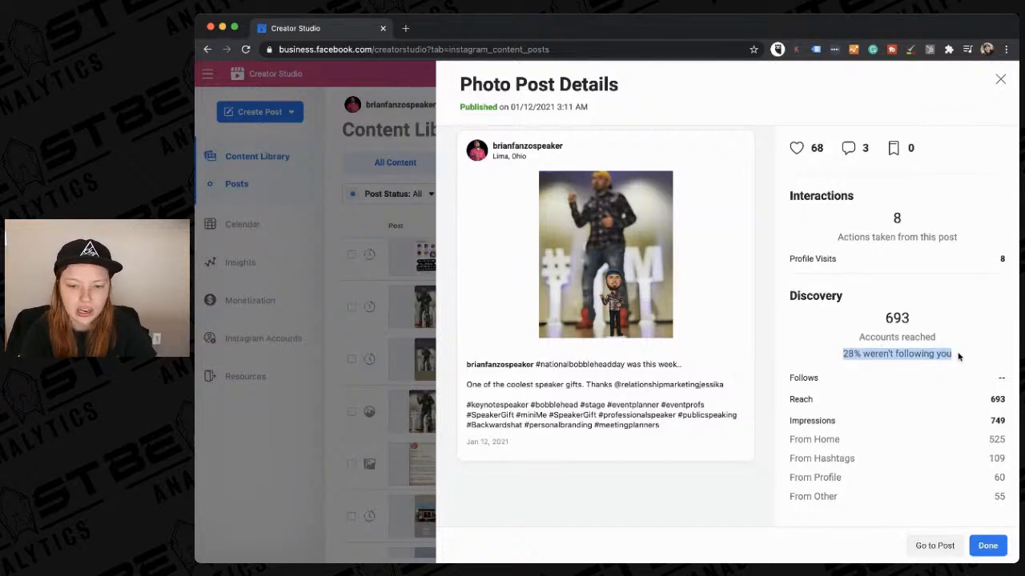
pyautogui.click(957, 357)
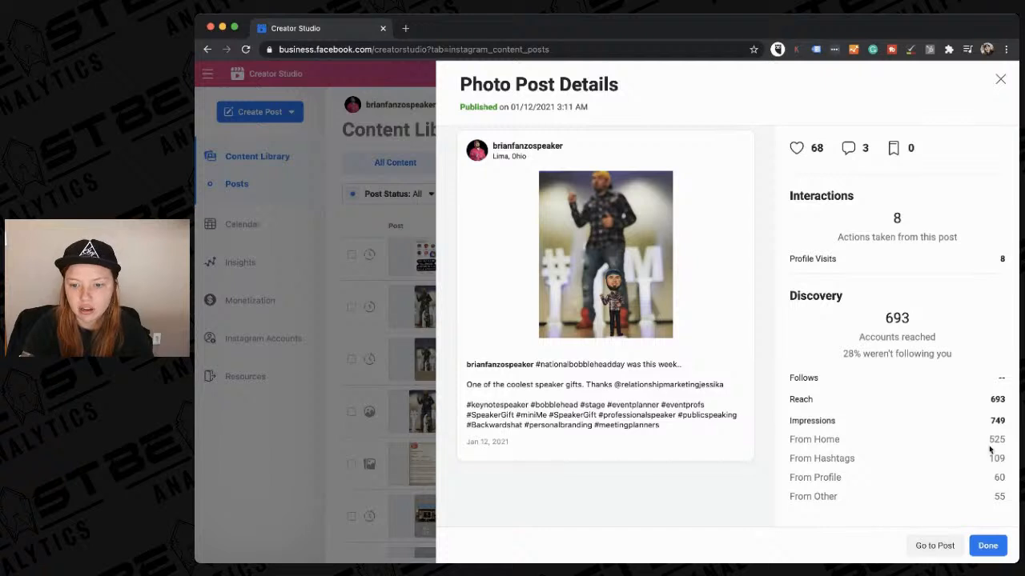
pyautogui.moveTo(990, 458); pyautogui.dragTo(1004, 459)
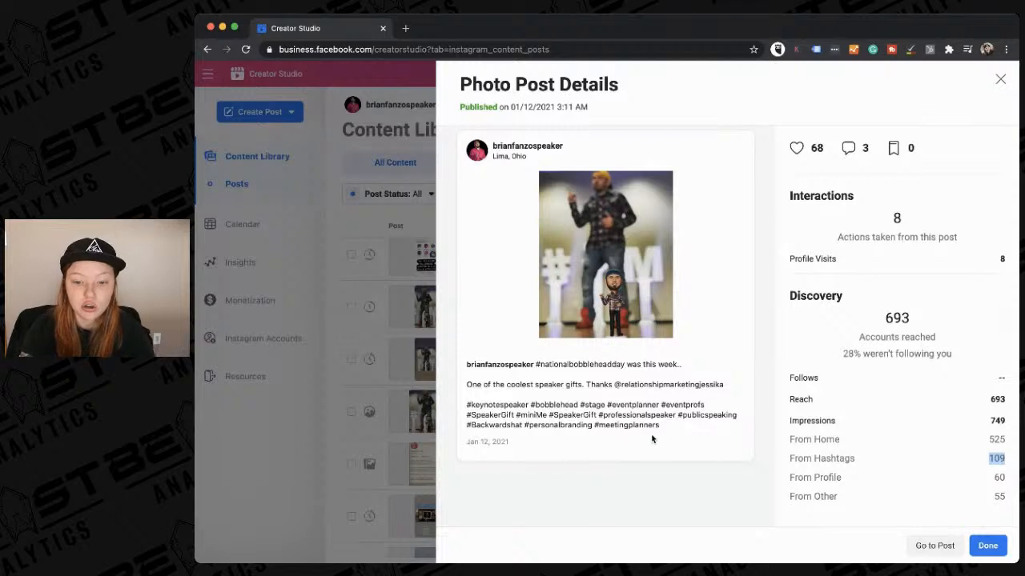
pyautogui.moveTo(663, 426); pyautogui.dragTo(467, 408)
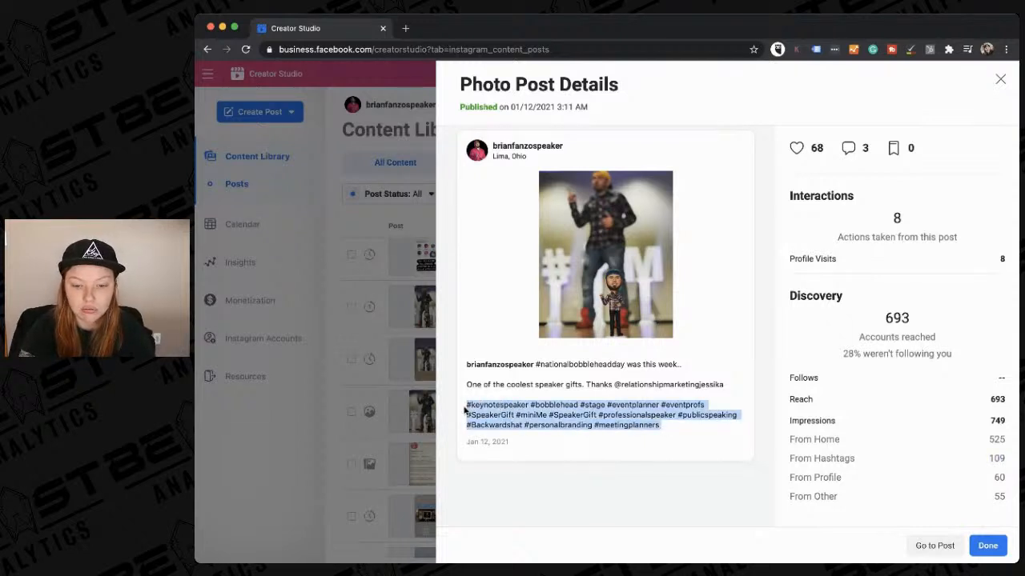
pyautogui.click(579, 405)
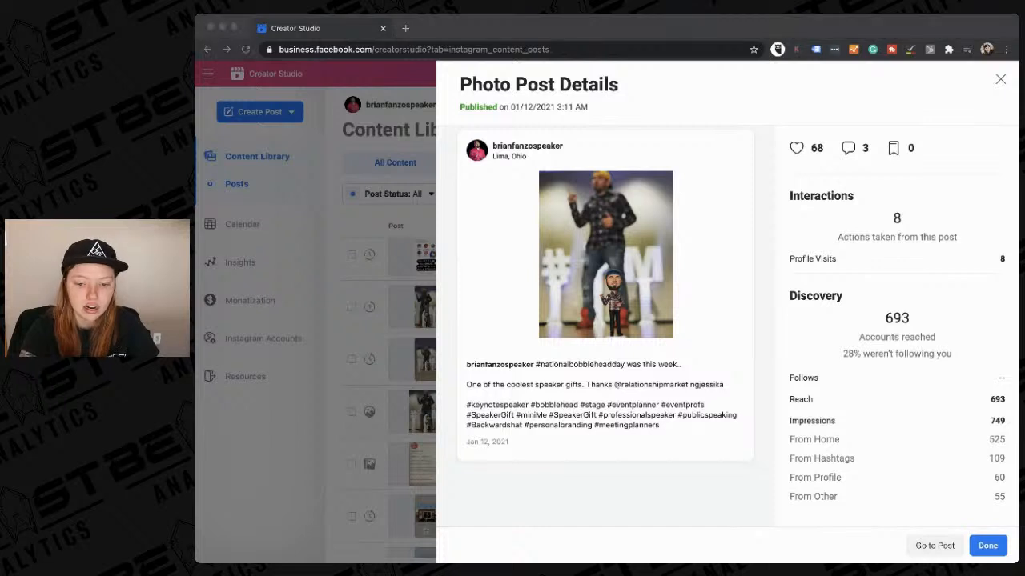
pyautogui.click(751, 480)
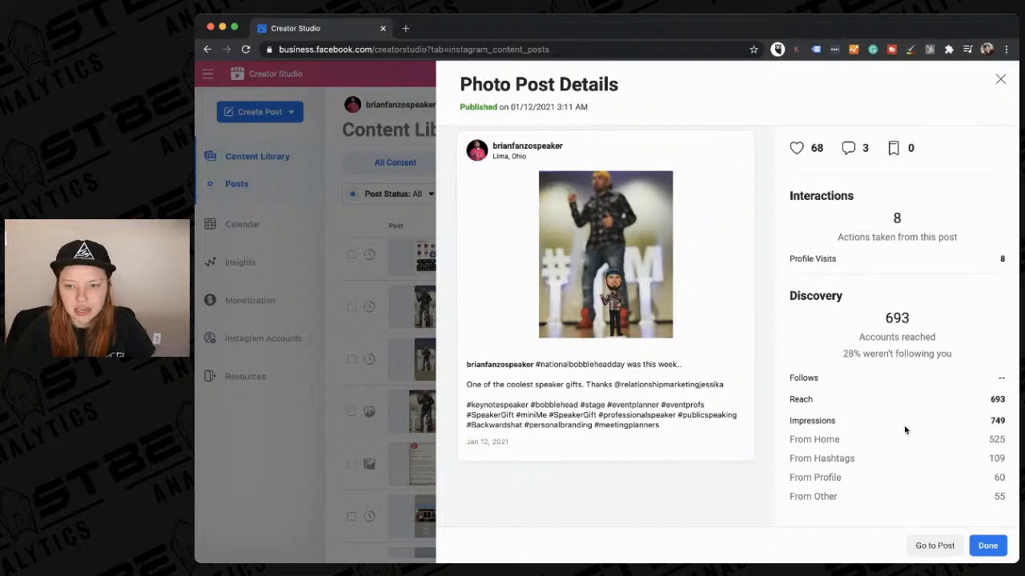
# Review the photo post's overall performance from likes, comments and saves down to impressions, and close its details.
pyautogui.scroll(2, 976, 209)
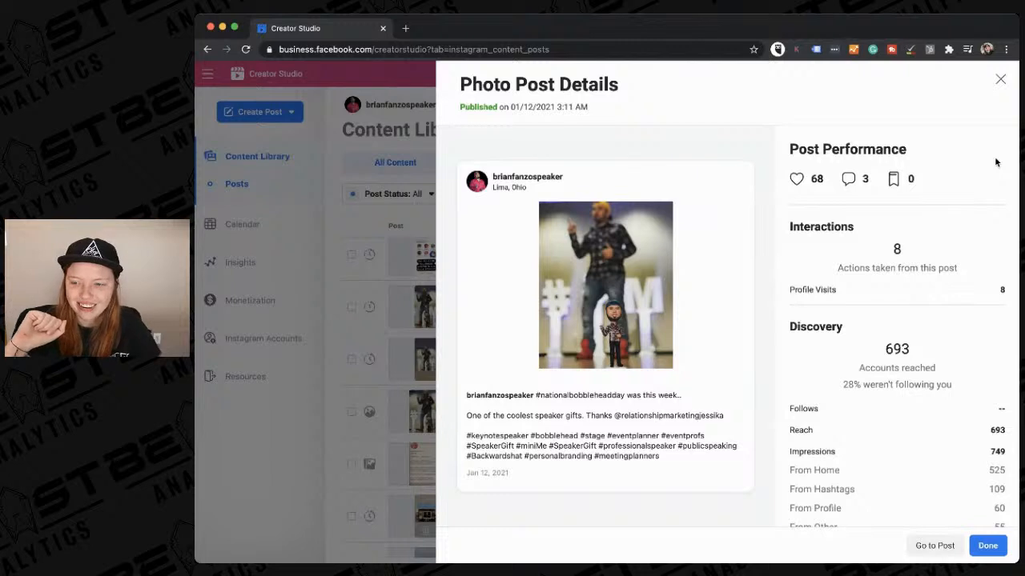
pyautogui.click(119, 355)
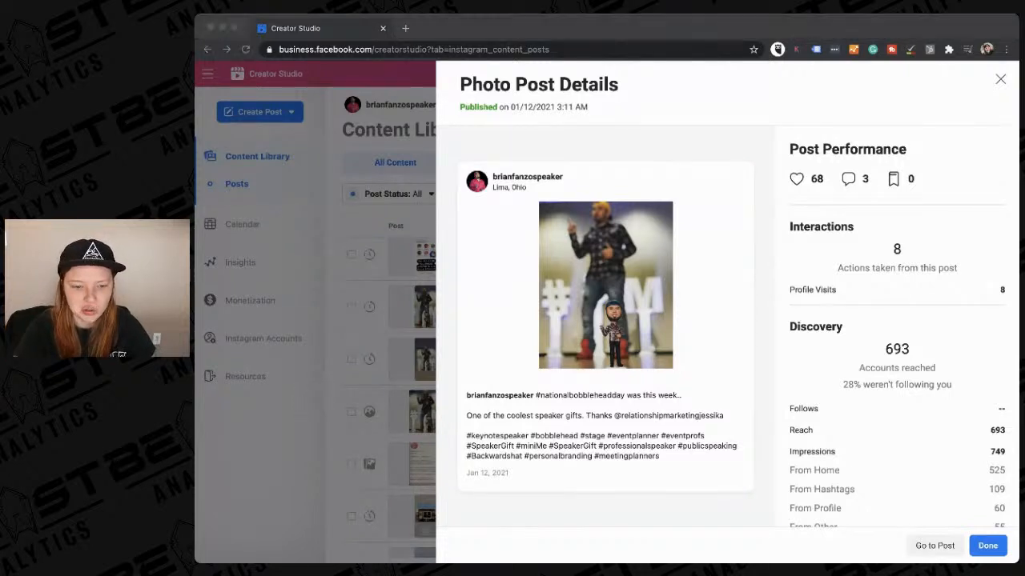
pyautogui.click(784, 384)
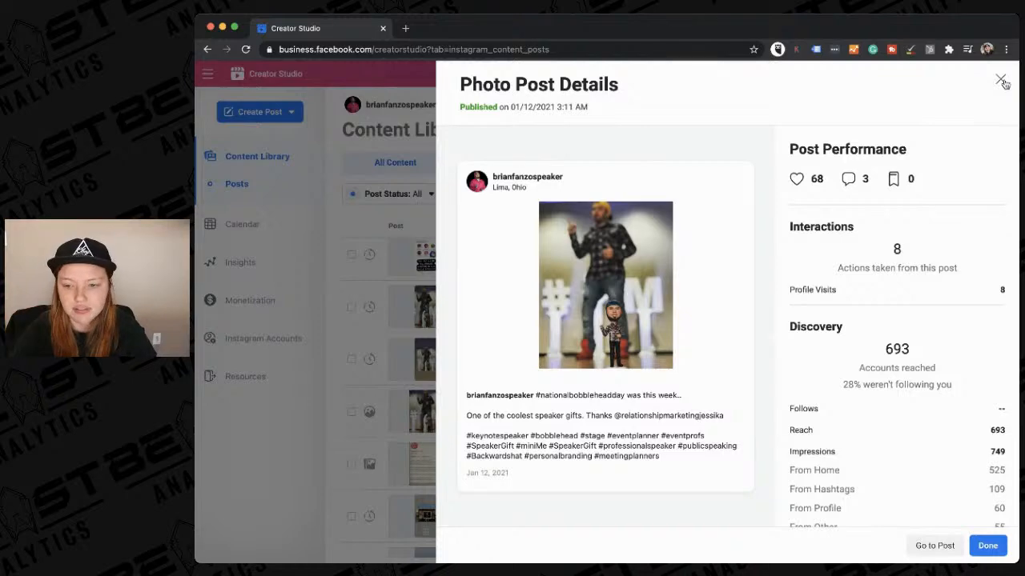
pyautogui.scroll(-1, 949, 287)
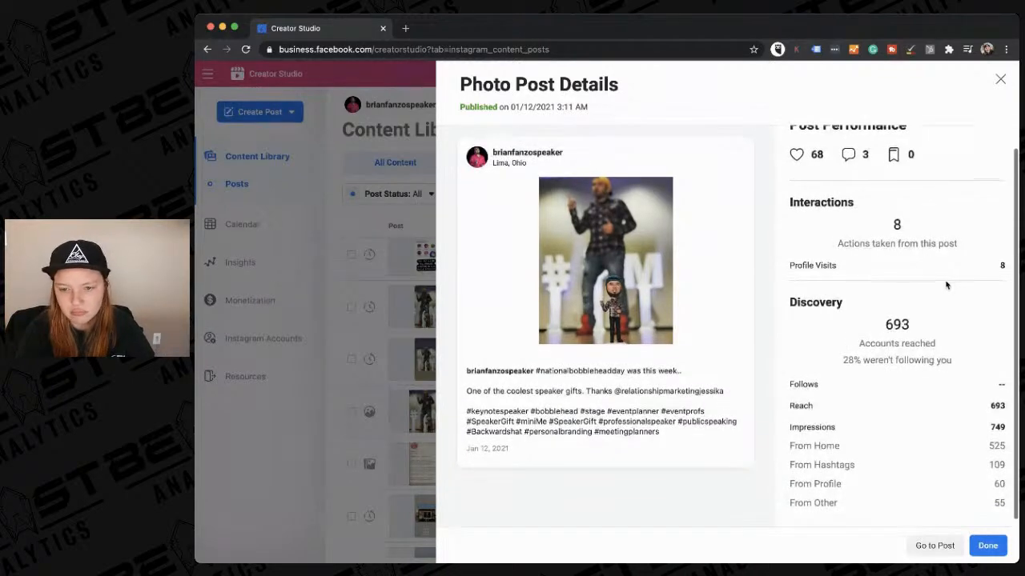
pyautogui.click(1000, 79)
# Open the details of the published carousel post from 01/06/2021 1:17 PM and examine its Interactions, reach and impressions by source.
pyautogui.scroll(-2, 558, 412)
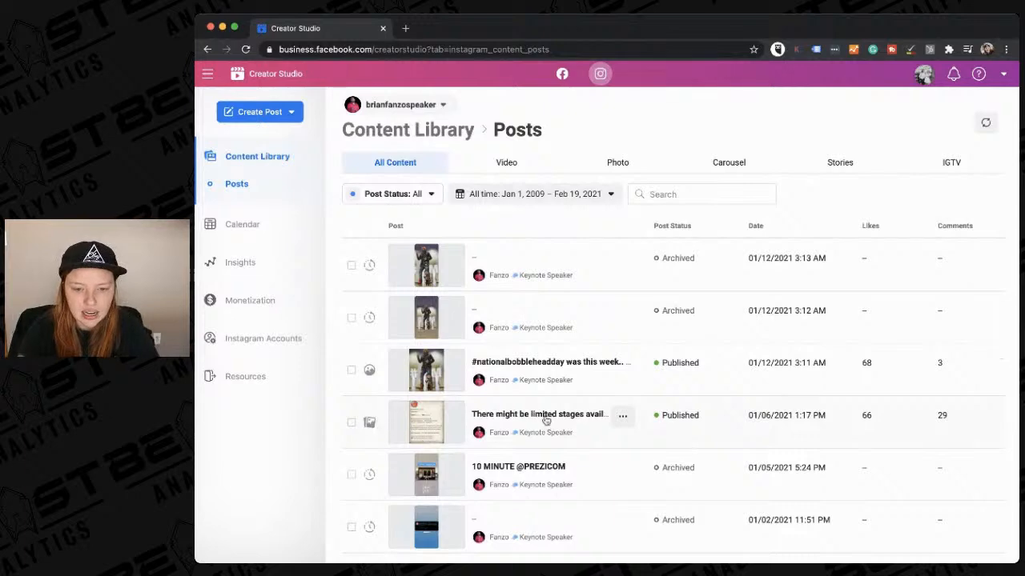
pyautogui.click(622, 418)
pyautogui.click(629, 445)
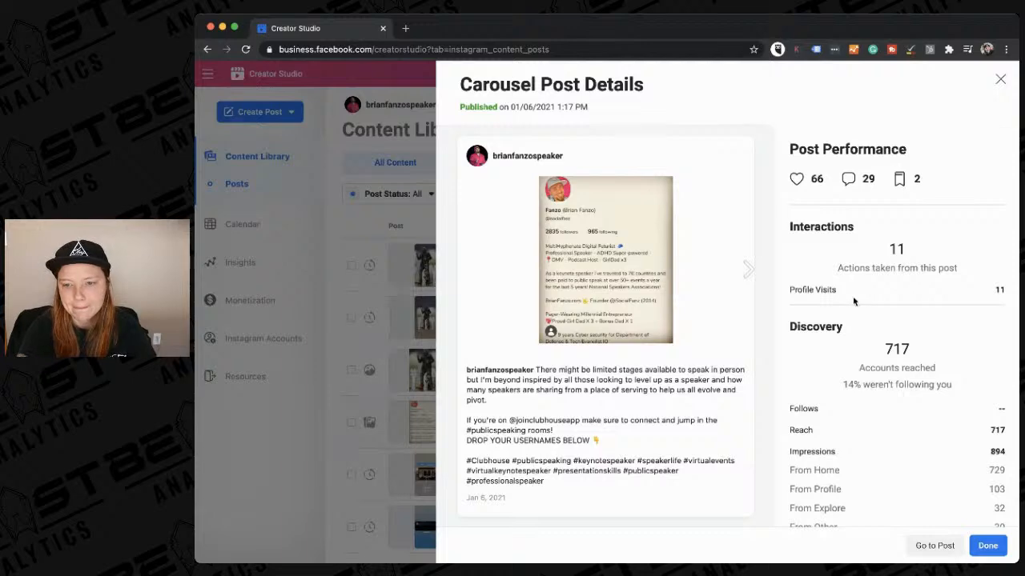
pyautogui.scroll(-2, 853, 302)
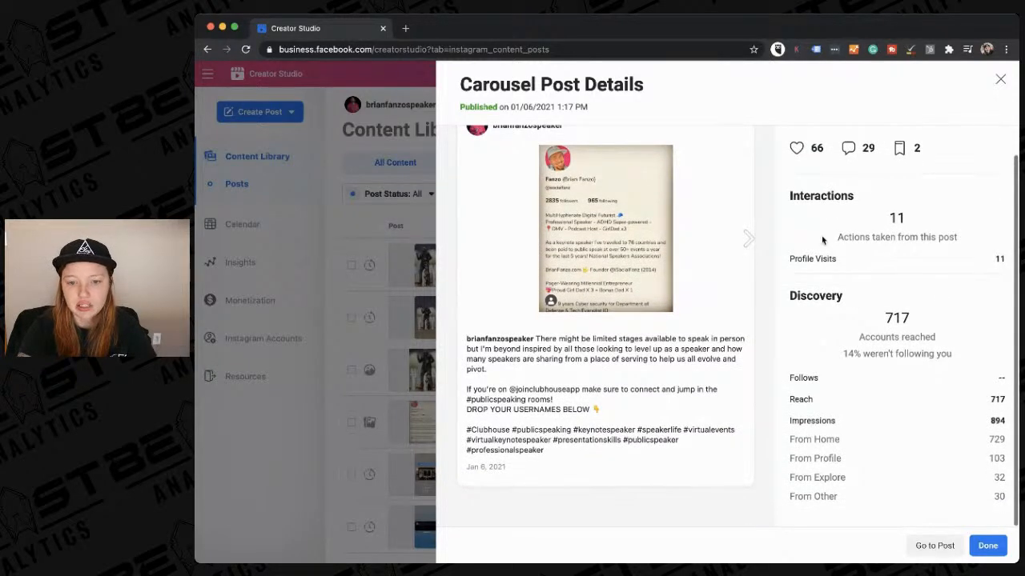
pyautogui.scroll(2, 817, 250)
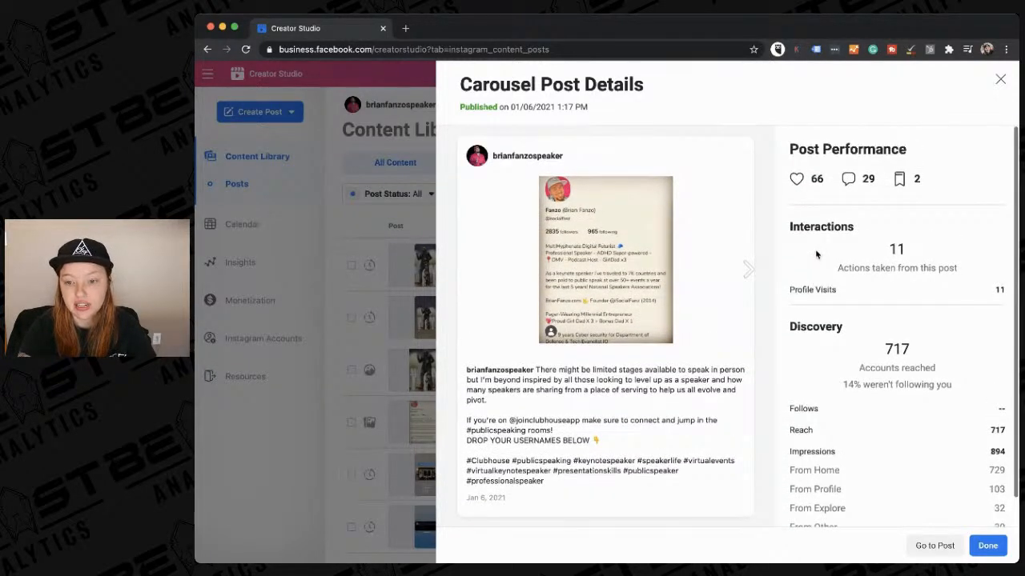
pyautogui.scroll(-2, 852, 241)
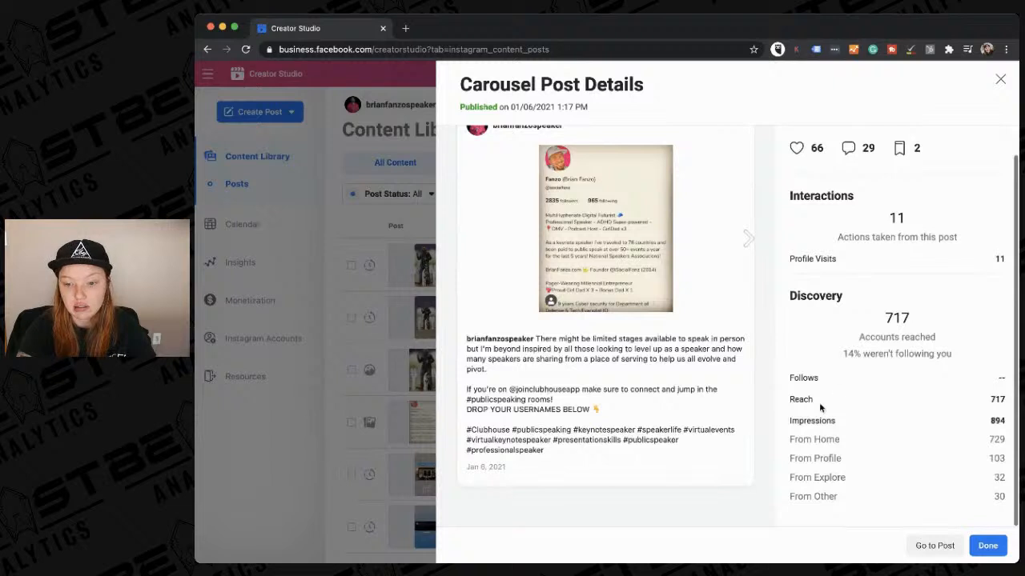
pyautogui.doubleClick(997, 421)
pyautogui.click(1008, 426)
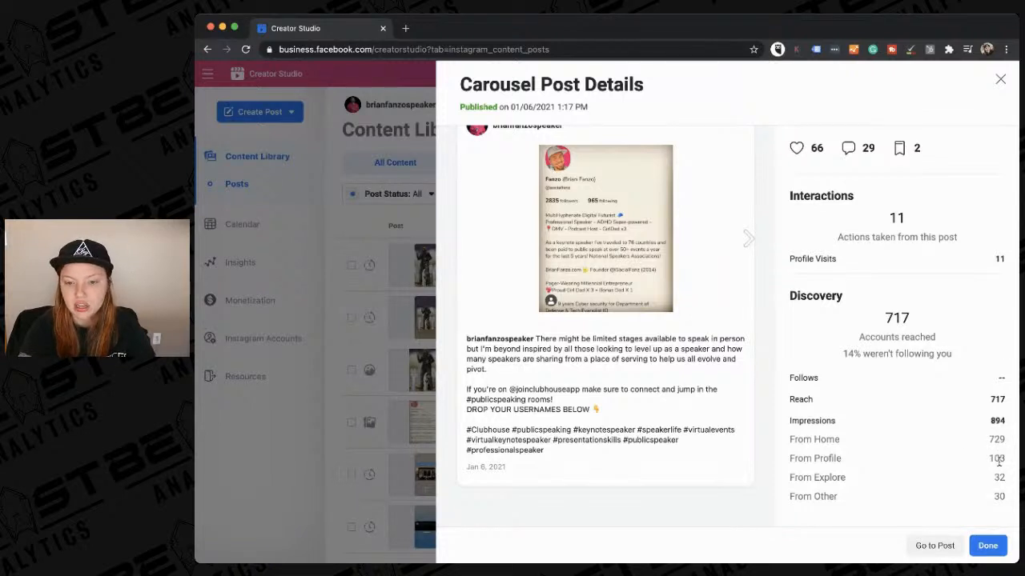
# Look back and forth between the first and second images of the carousel post, ending on the first.
pyautogui.click(747, 239)
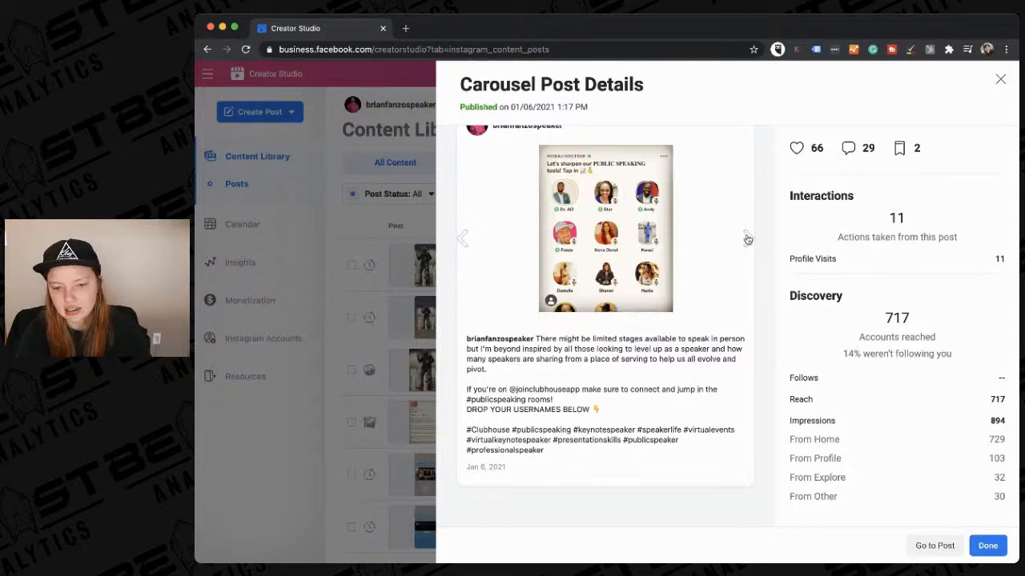
pyautogui.click(466, 239)
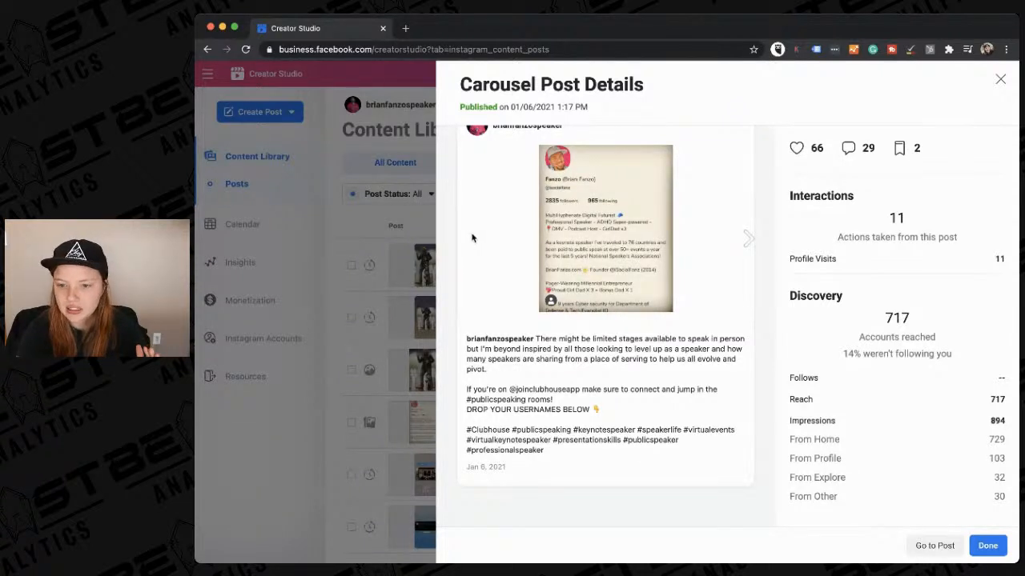
pyautogui.click(751, 236)
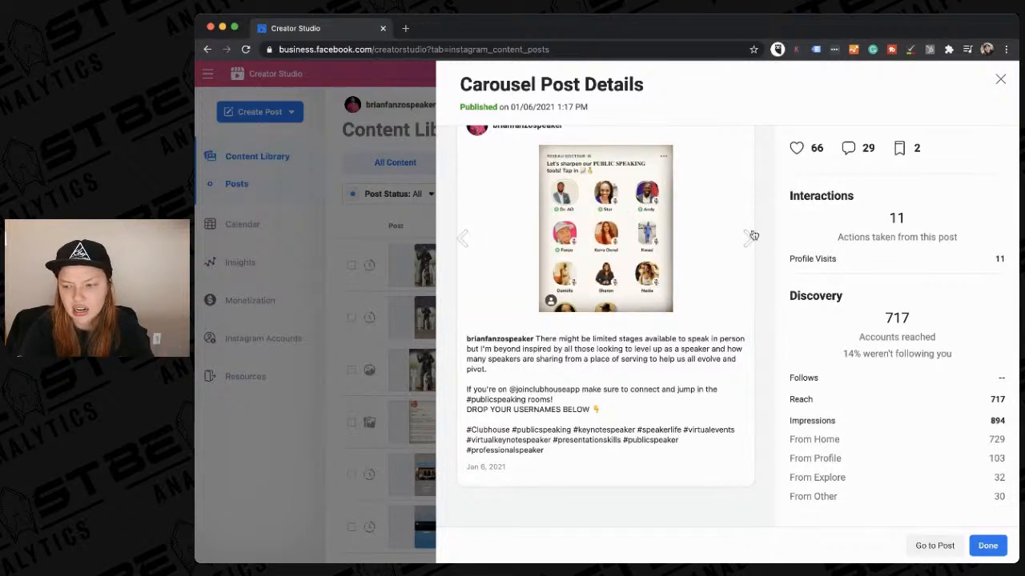
pyautogui.click(466, 238)
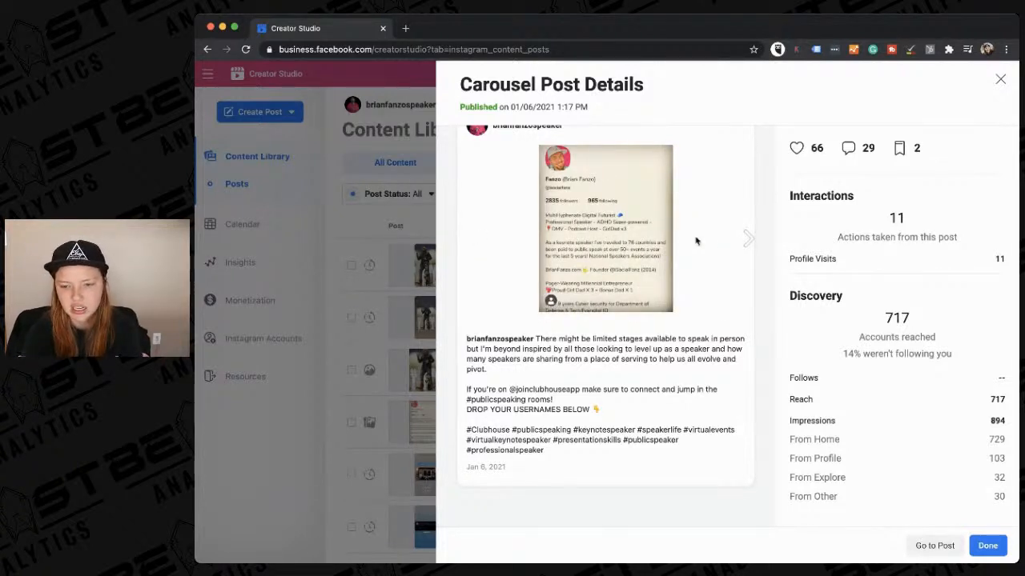
# Show the carousel post's second image and examine its impressions from Explore and from Other.
pyautogui.click(748, 240)
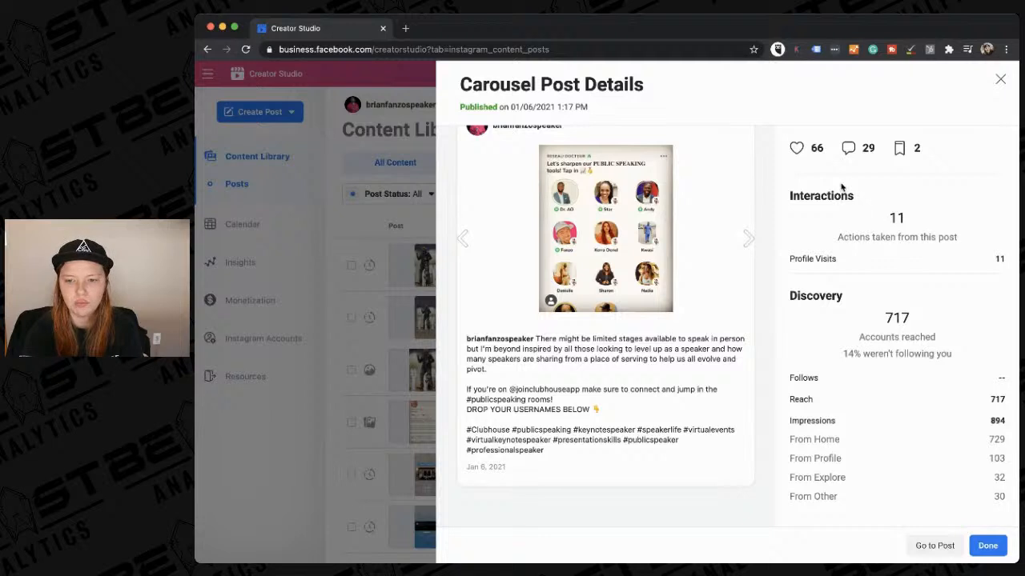
pyautogui.scroll(1, 912, 211)
pyautogui.scroll(-1, 912, 215)
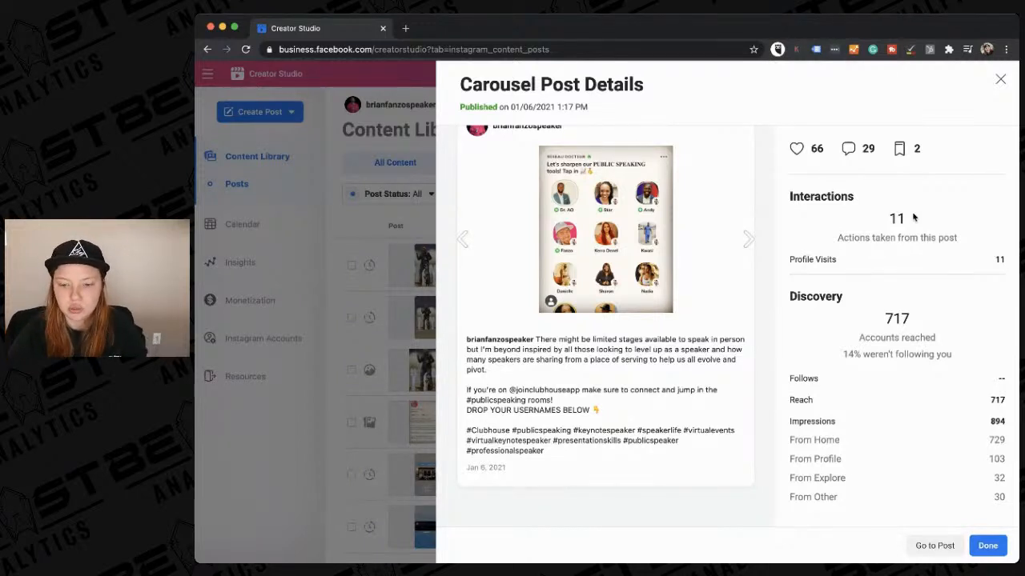
pyautogui.moveTo(848, 478); pyautogui.dragTo(792, 477)
pyautogui.click(805, 496)
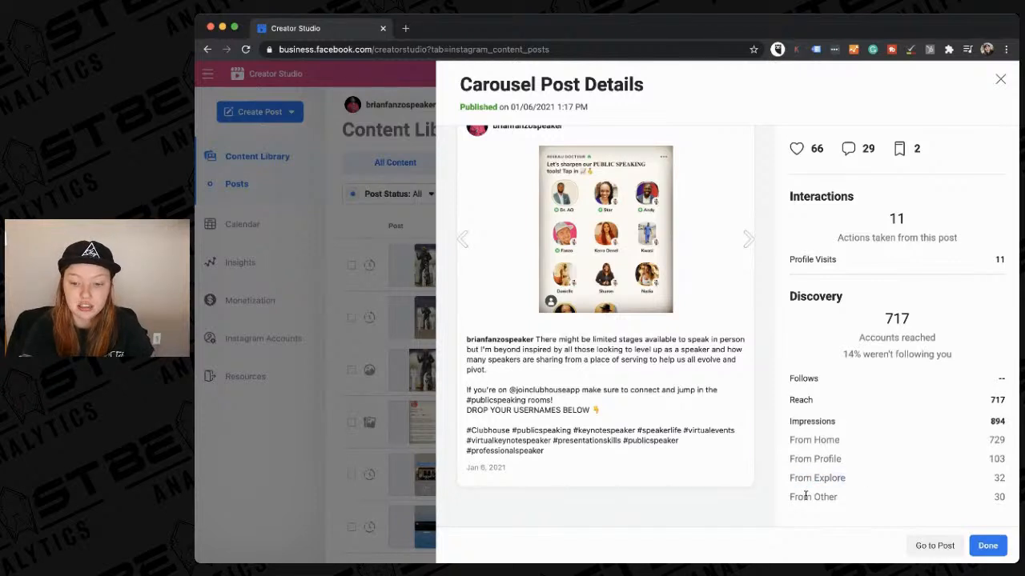
pyautogui.moveTo(842, 499); pyautogui.dragTo(788, 497)
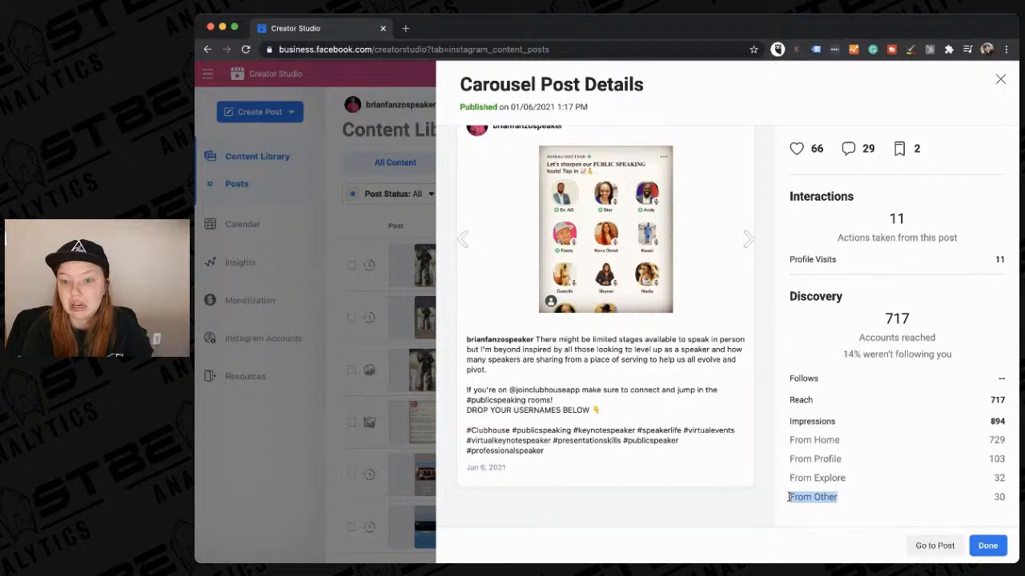
pyautogui.click(853, 507)
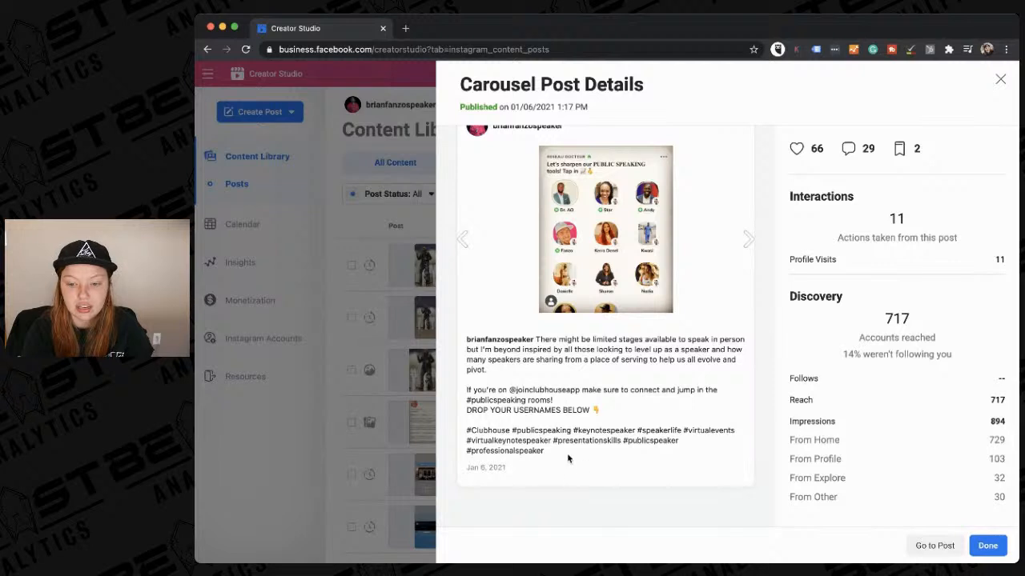
# Compare the carousel post's impression sources with the hashtags in its caption, and close its details.
pyautogui.scroll(-1, 827, 492)
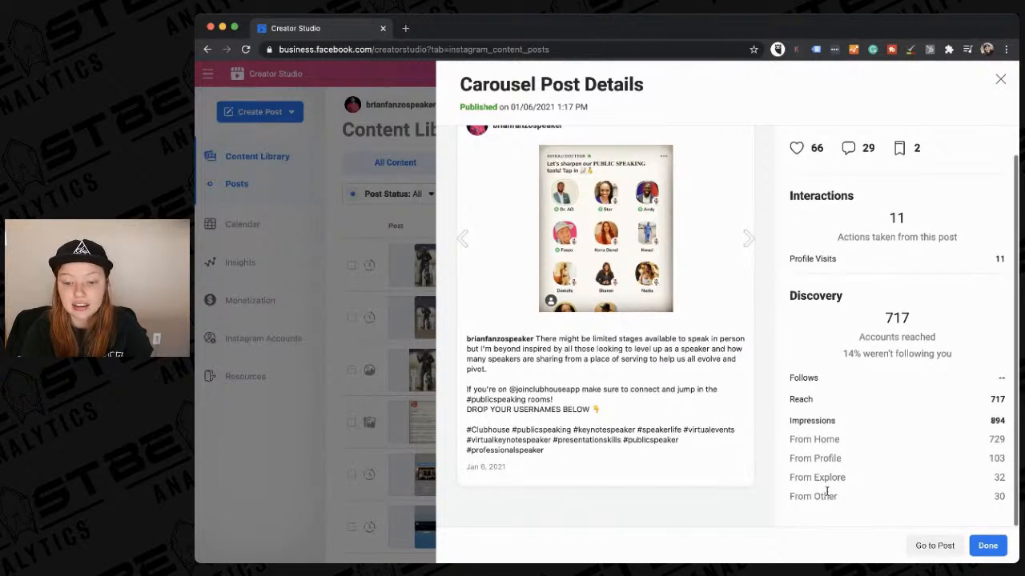
pyautogui.moveTo(544, 451); pyautogui.dragTo(465, 436)
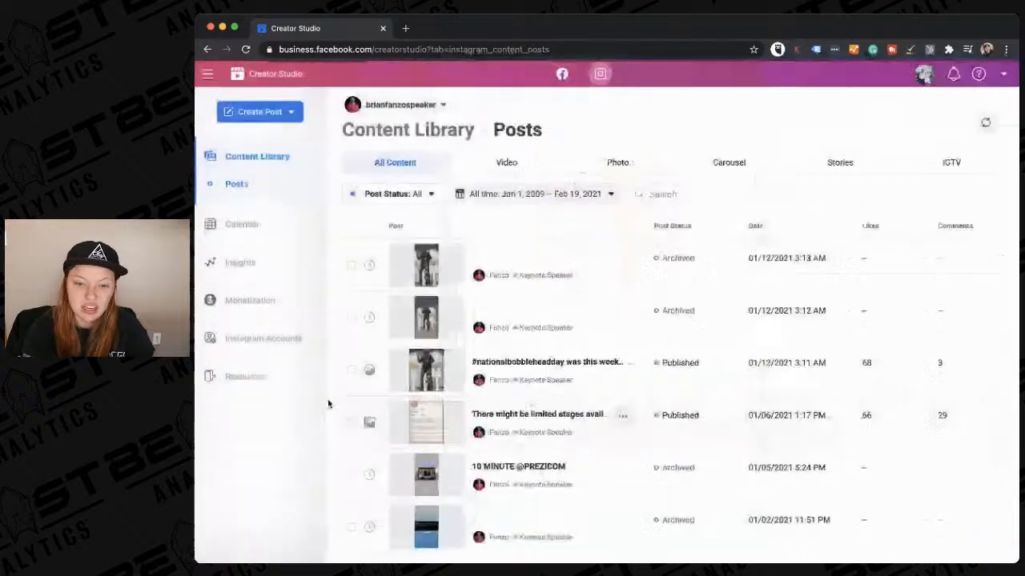
pyautogui.click(328, 404)
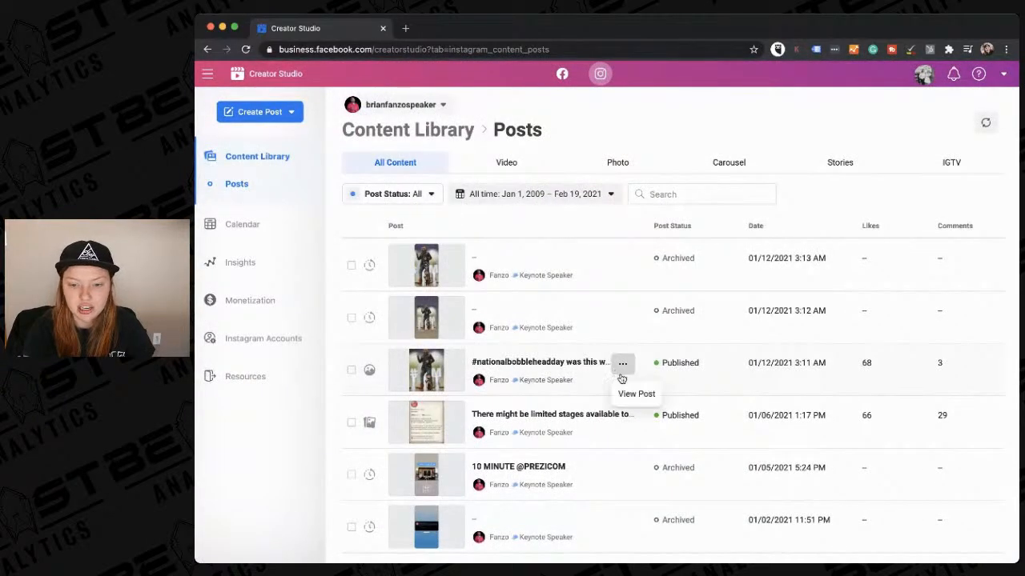
# Reopen the details of the photo post published 01/12/2021 3:11 AM, check its impressions by source, and close them.
pyautogui.click(620, 368)
pyautogui.scroll(-1, 797, 390)
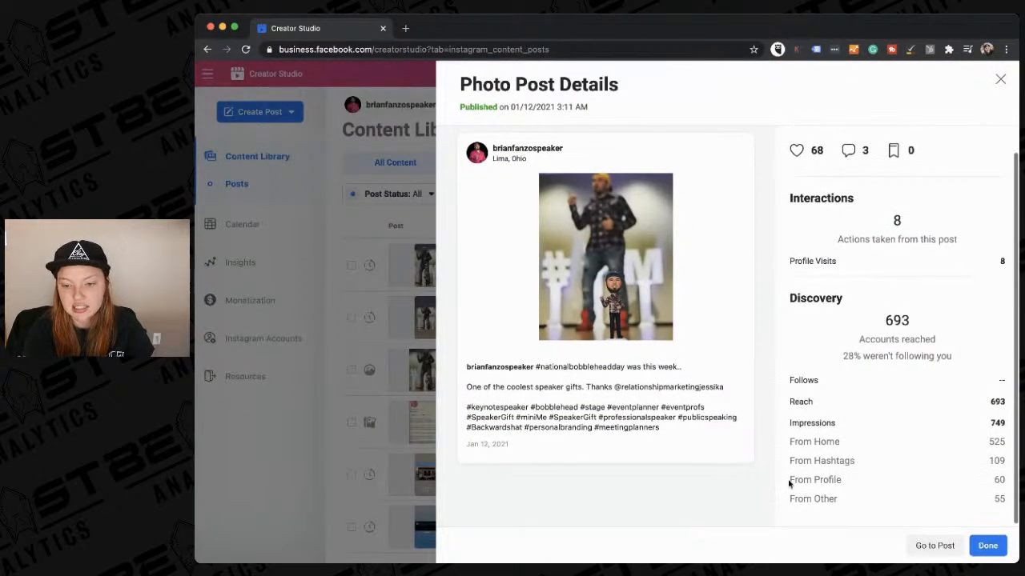
pyautogui.click(375, 433)
# Look through the all-content post list from January 2021 back to the November 2020 posts.
pyautogui.scroll(-8, 501, 430)
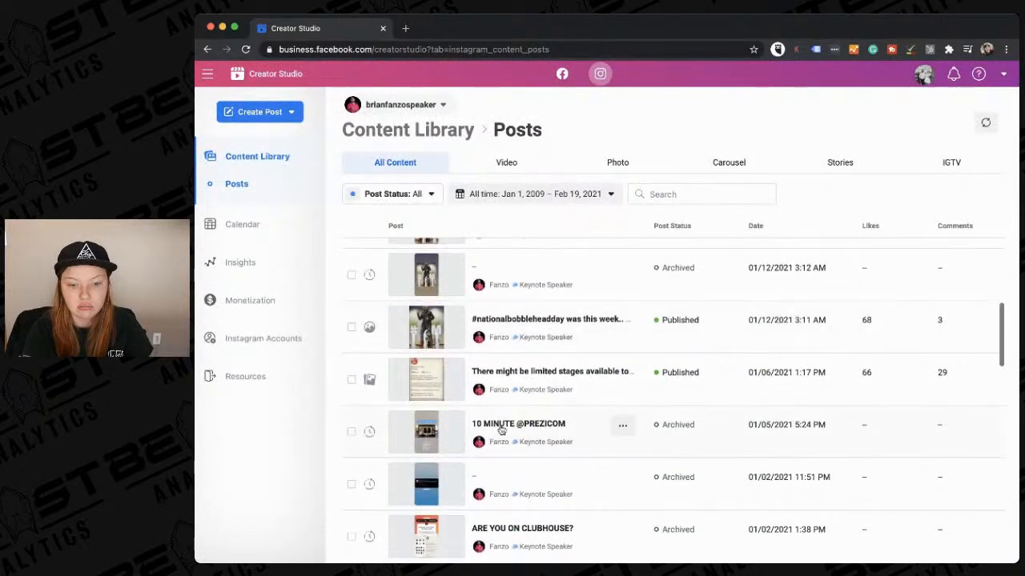
pyautogui.scroll(-3, 500, 430)
pyautogui.scroll(3, 500, 430)
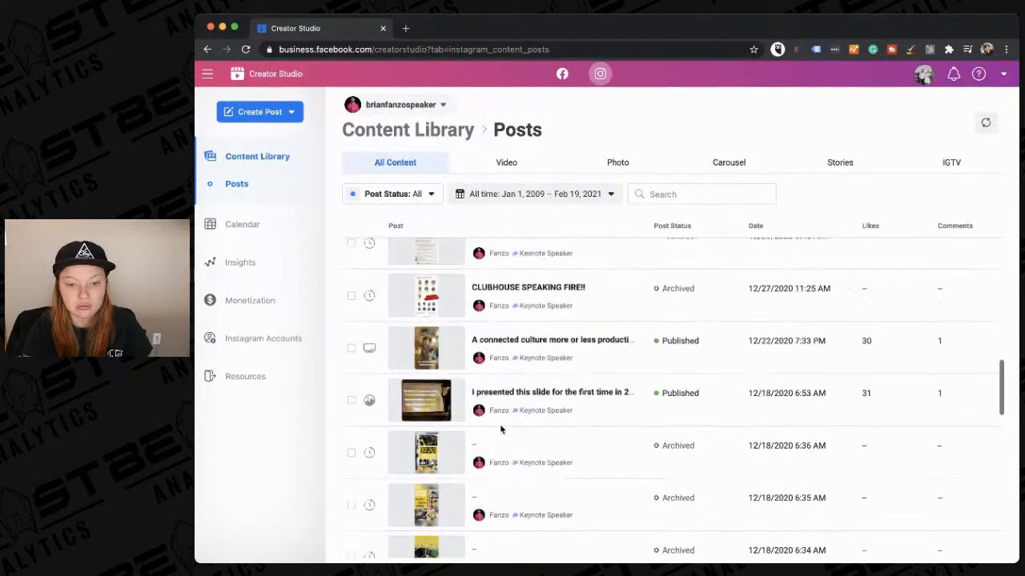
pyautogui.scroll(-10, 501, 430)
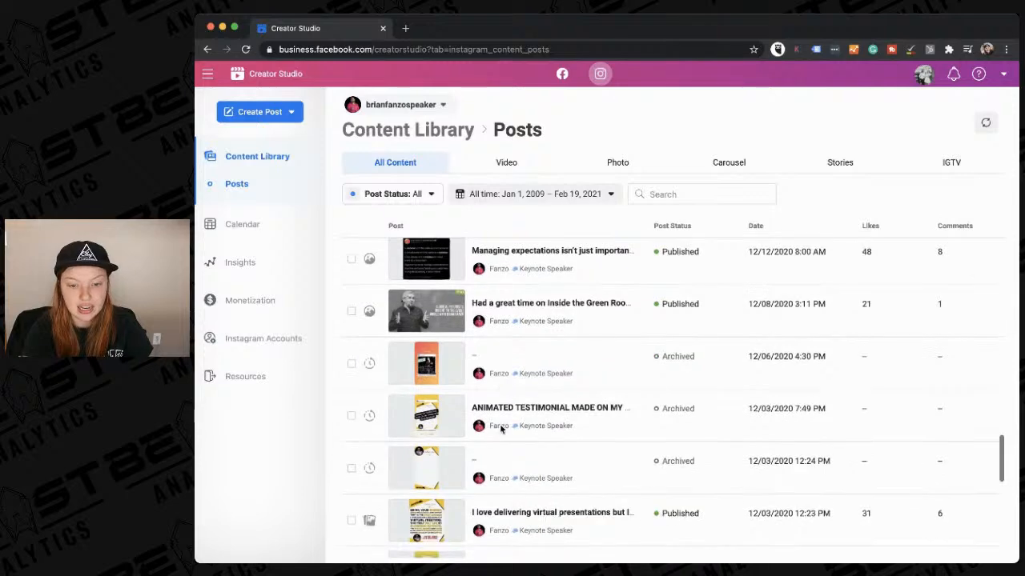
pyautogui.scroll(1, 501, 430)
pyautogui.scroll(-5, 500, 430)
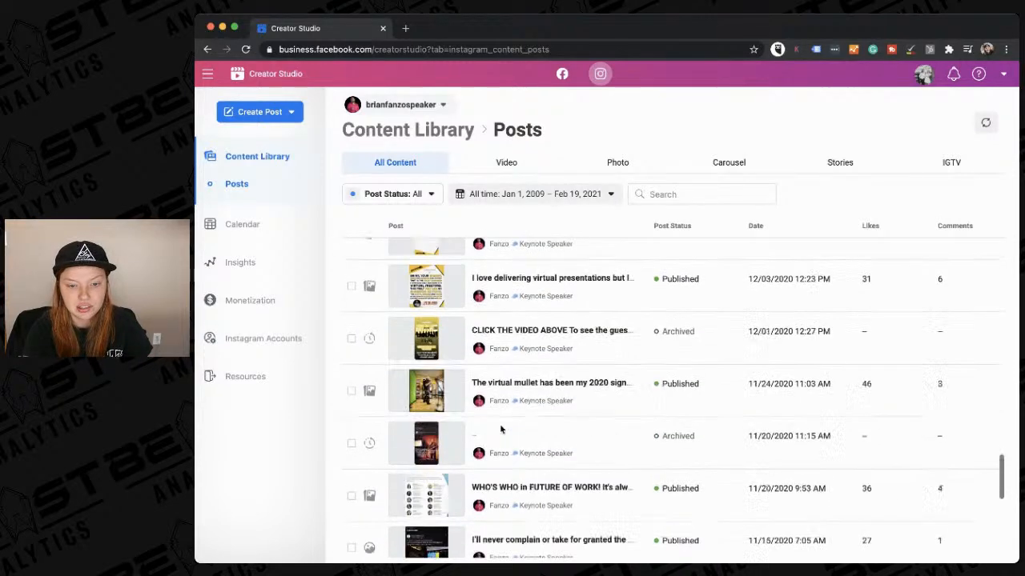
pyautogui.scroll(-5, 500, 430)
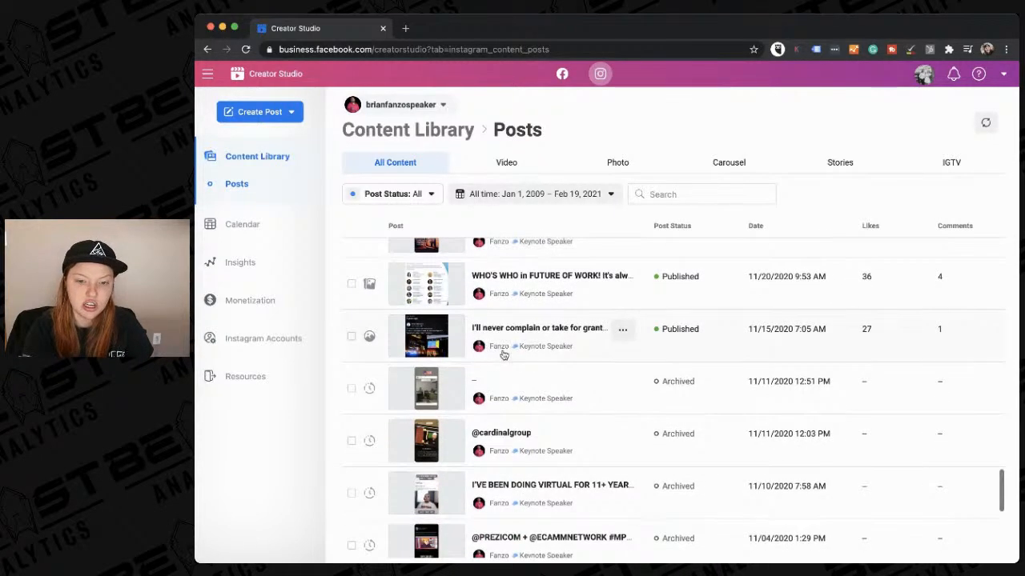
# List only video posts and examine the profile visits and discovery figures of the one published 11/04/2020 8:40 AM, closing its details.
pyautogui.click(513, 166)
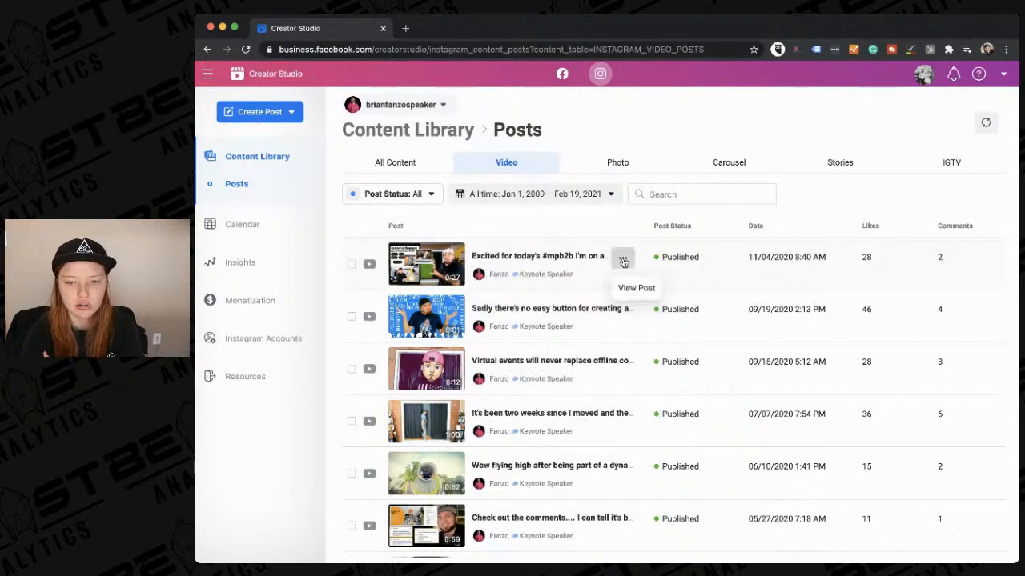
pyautogui.click(634, 288)
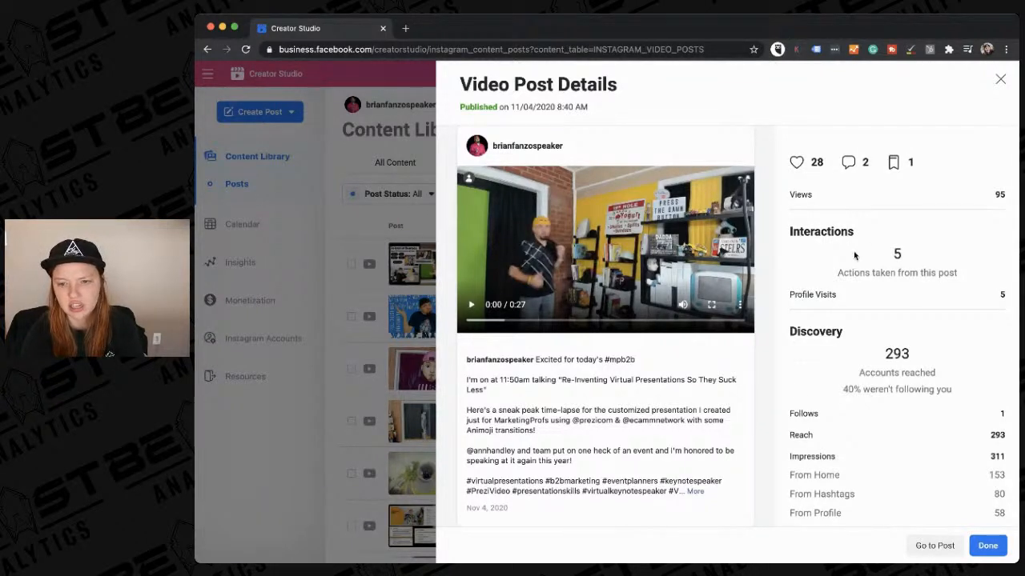
pyautogui.moveTo(849, 292); pyautogui.dragTo(787, 296)
pyautogui.click(806, 303)
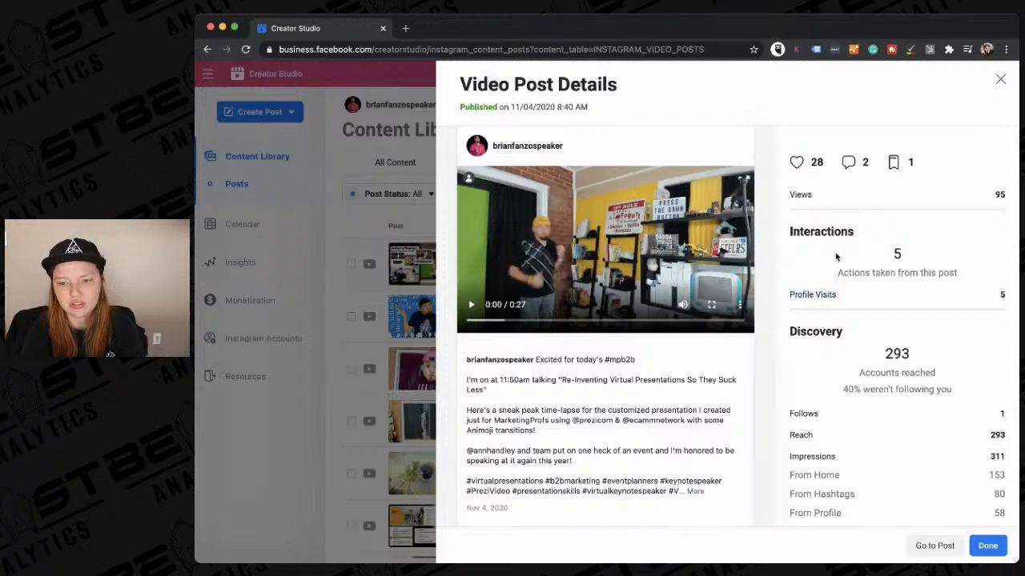
pyautogui.scroll(-1, 822, 373)
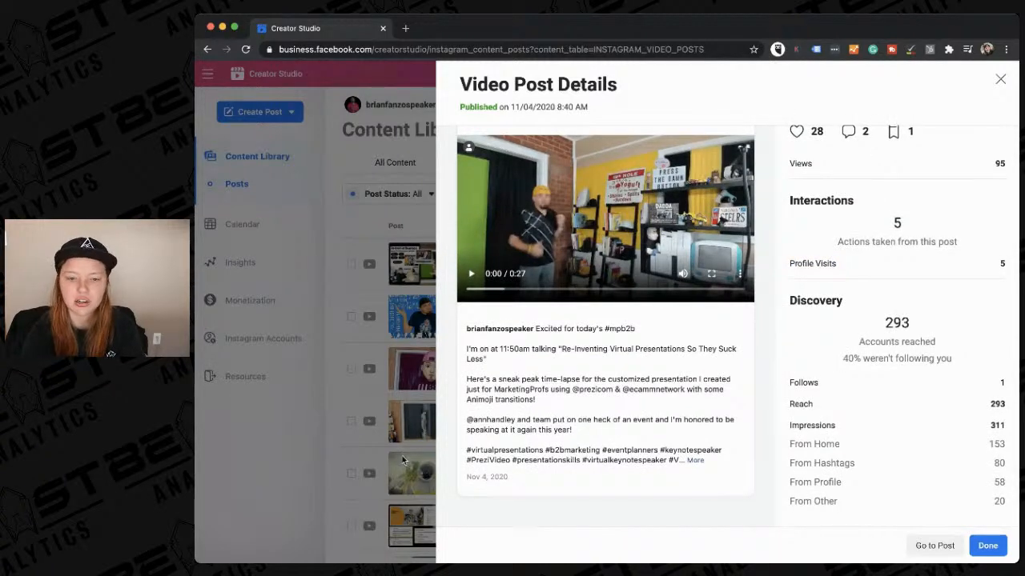
pyautogui.click(340, 427)
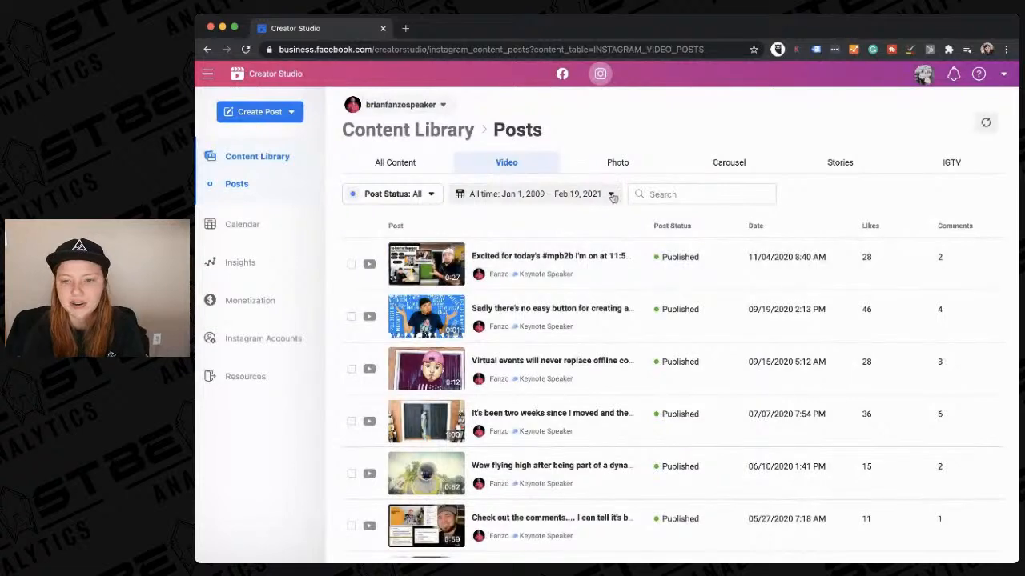
# Look through the video posts back to those from mid-2018, comparing their likes and comments.
pyautogui.scroll(-10, 902, 367)
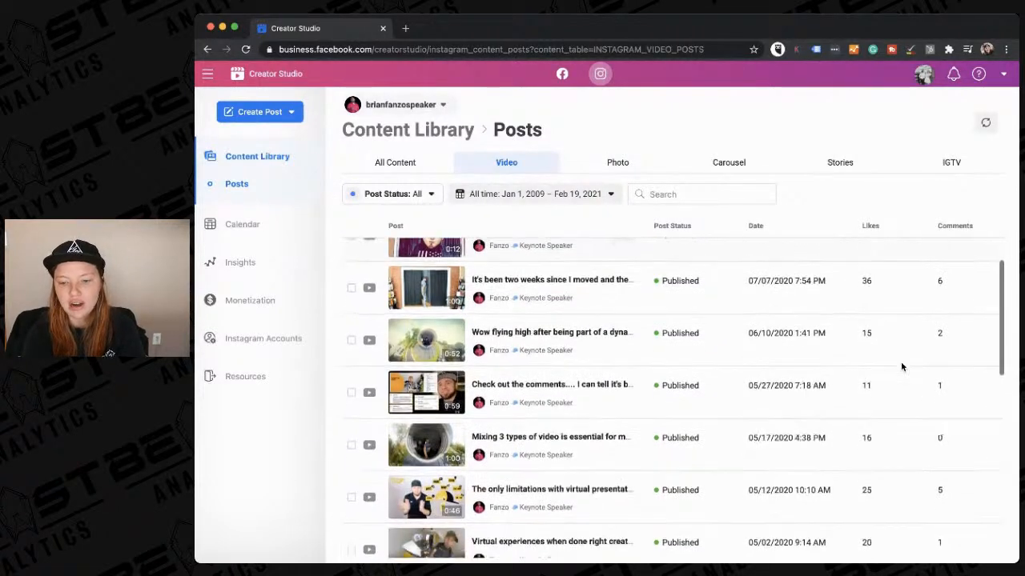
pyautogui.scroll(1, 902, 367)
pyautogui.scroll(-2, 901, 367)
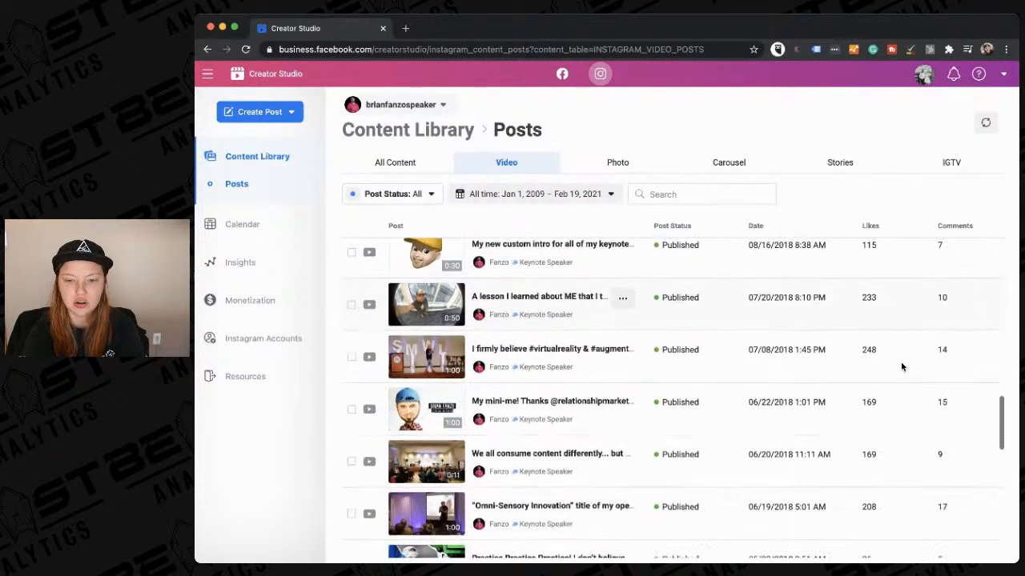
pyautogui.scroll(1, 901, 367)
pyautogui.scroll(10, 893, 362)
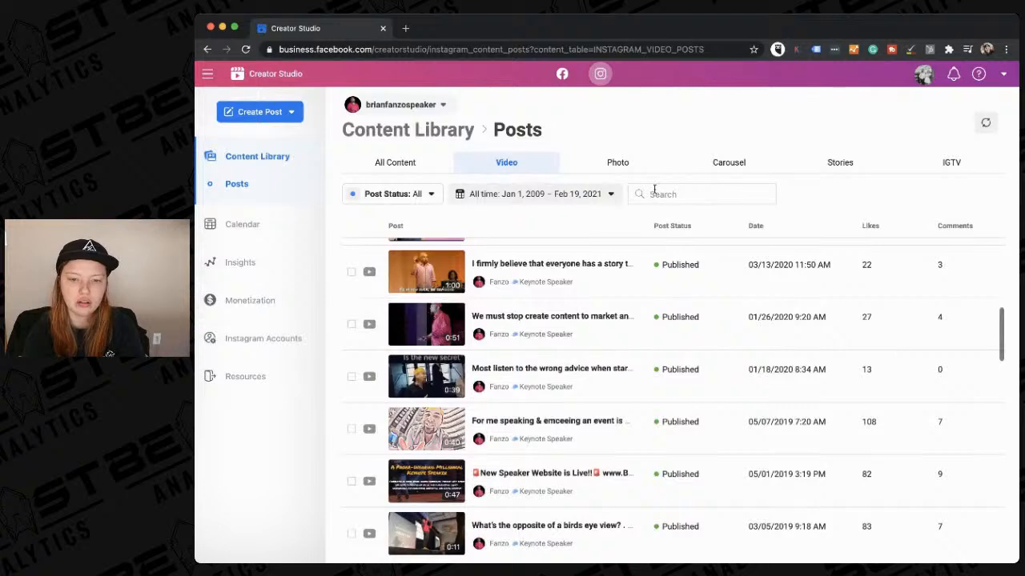
# List only photo posts and look through their likes and comments, returning to the newest post.
pyautogui.click(610, 164)
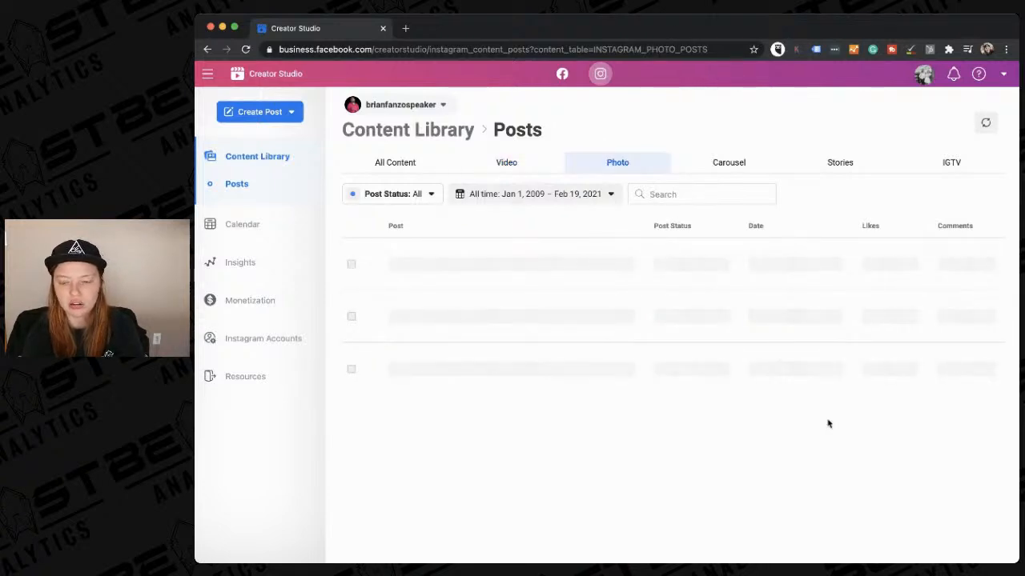
pyautogui.scroll(-5, 828, 425)
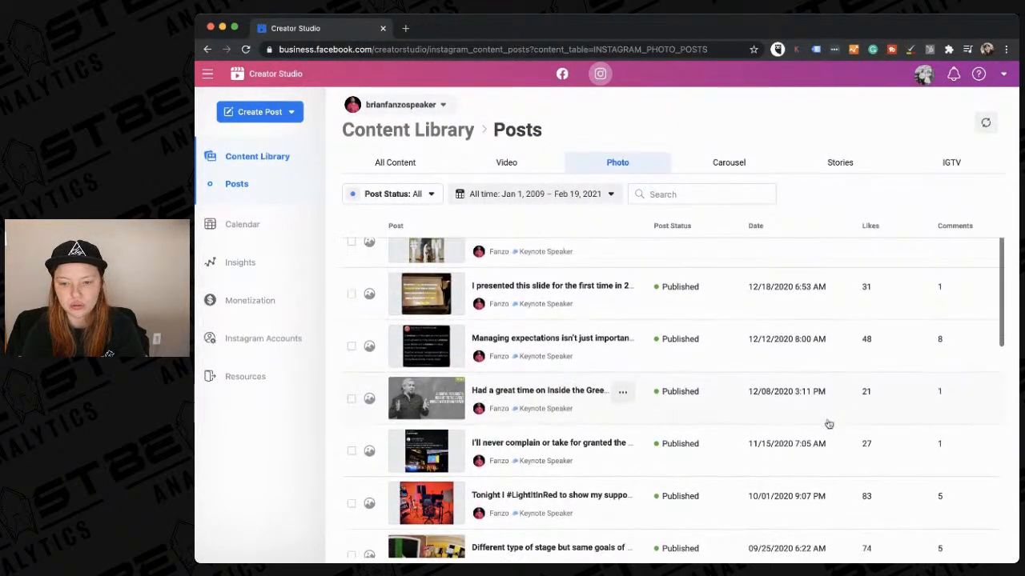
pyautogui.scroll(-8, 828, 424)
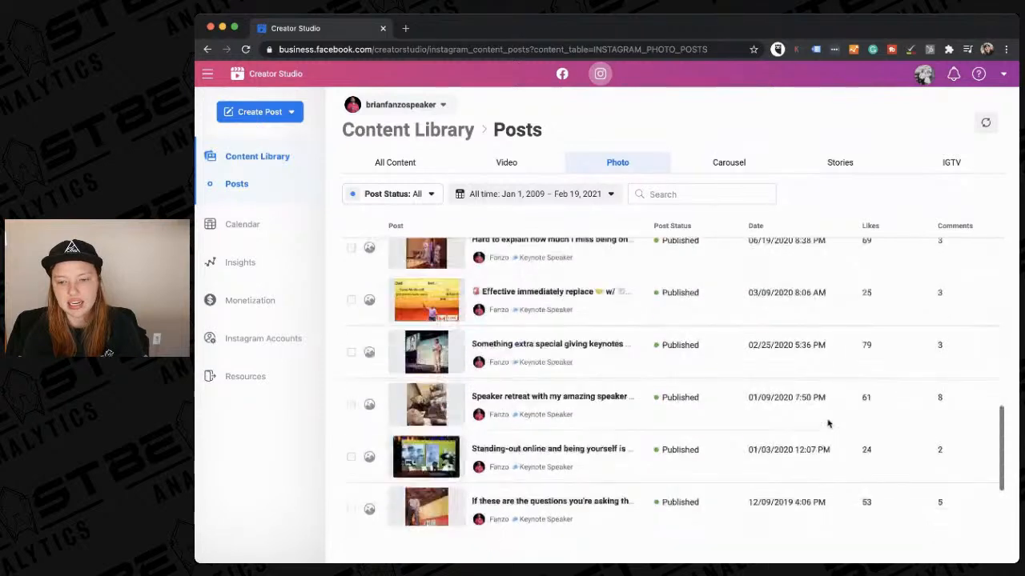
pyautogui.scroll(12, 828, 433)
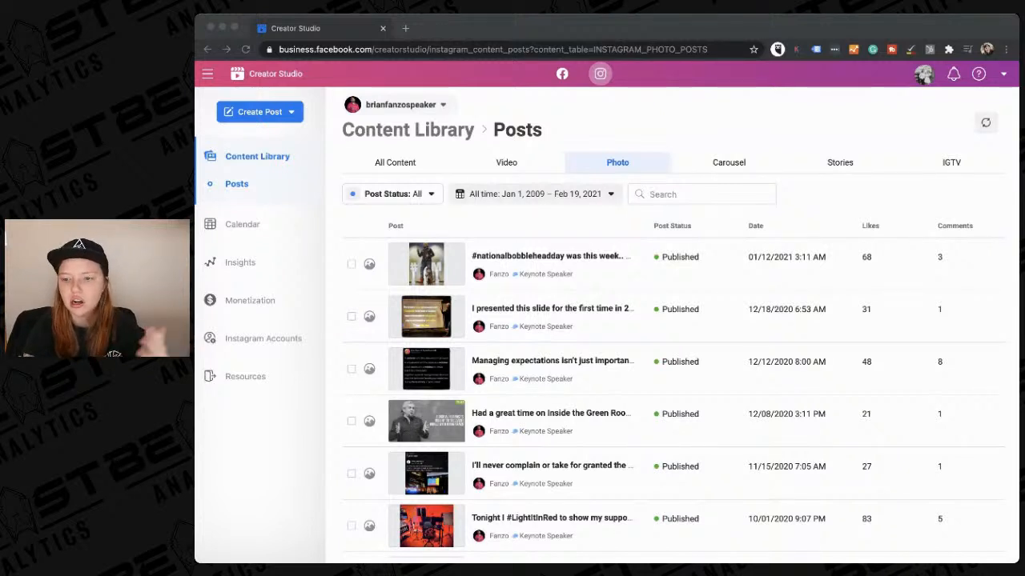
# Open the account's Activity insights and examine the posts overview and Interactions section for the last 7 days.
pyautogui.click(773, 128)
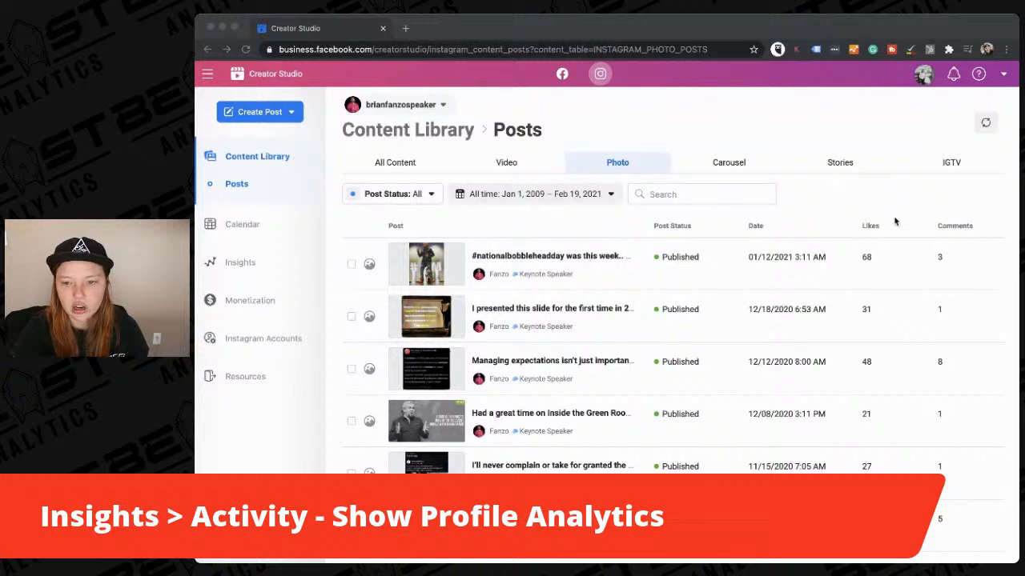
pyautogui.click(877, 184)
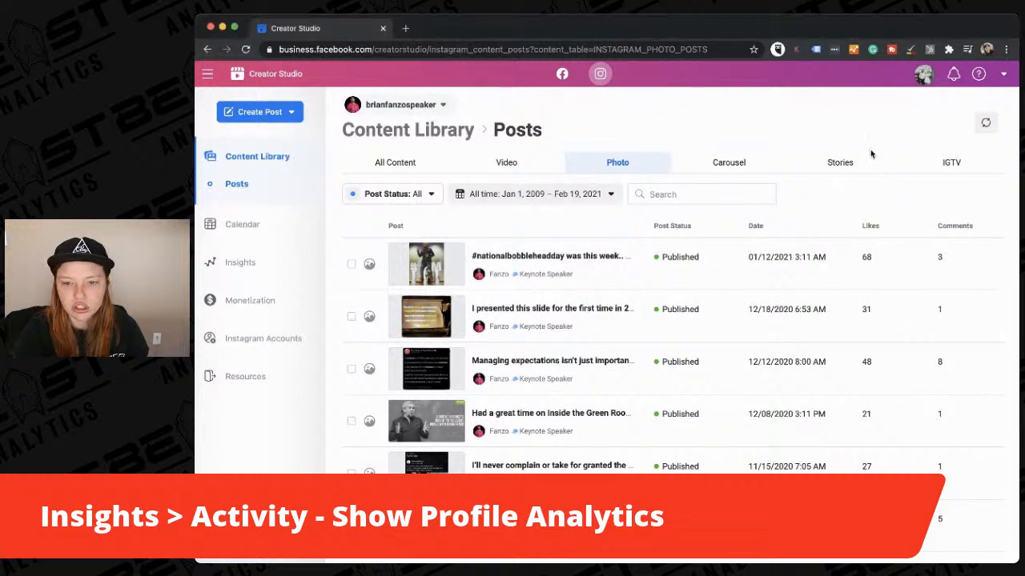
pyautogui.click(240, 262)
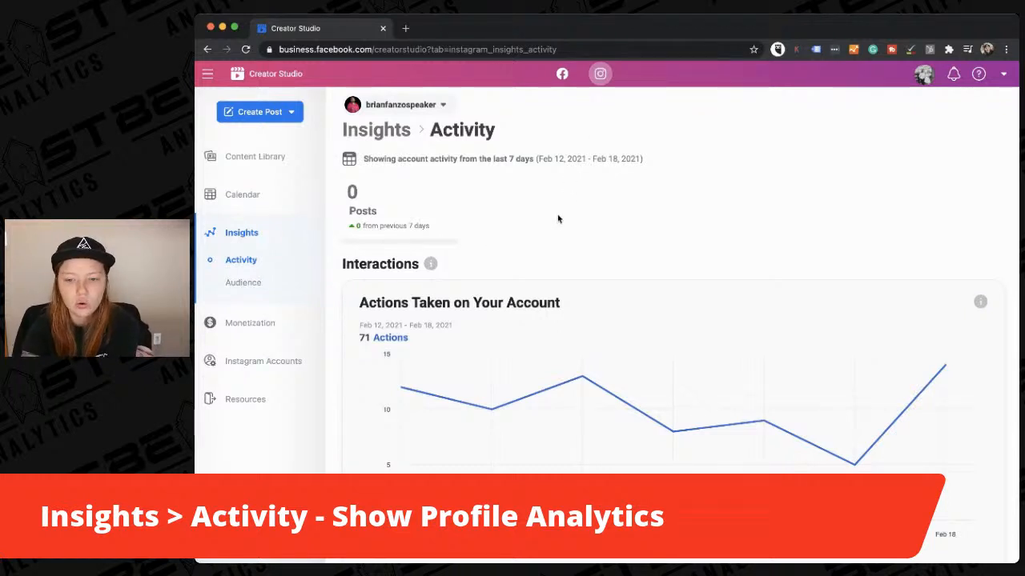
pyautogui.scroll(-1, 557, 219)
pyautogui.scroll(1, 558, 219)
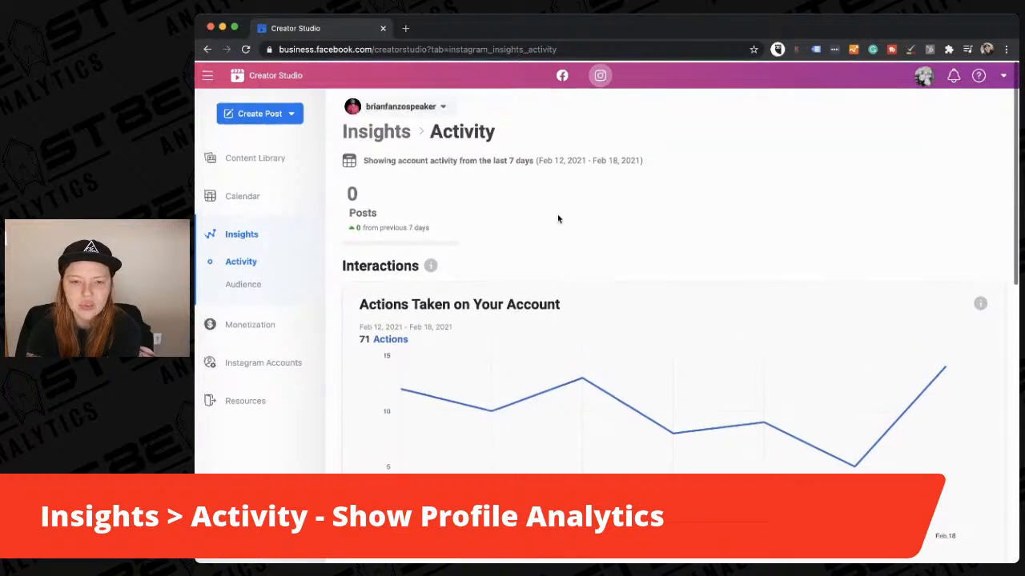
pyautogui.scroll(-3, 558, 220)
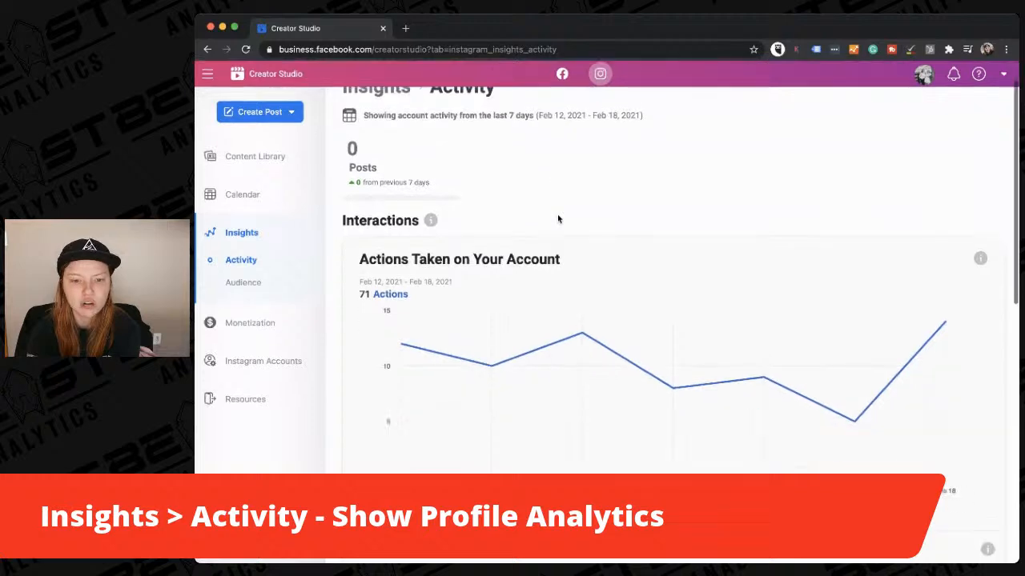
pyautogui.scroll(3, 349, 184)
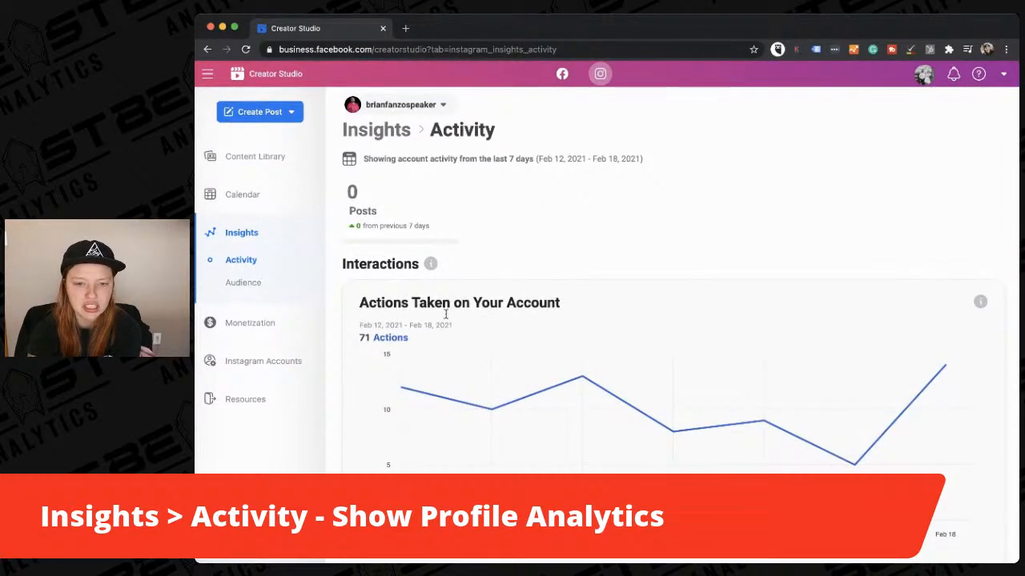
# Examine the Actions Taken on Your Account chart and its breakdown into website visits, profile visits, calls, texts, emails and directions.
pyautogui.scroll(-3, 446, 314)
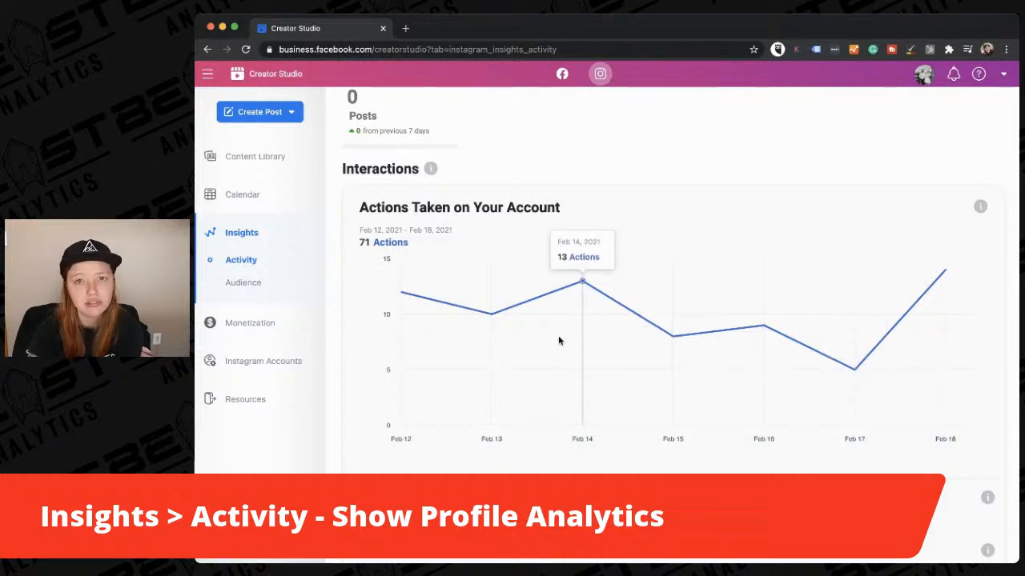
pyautogui.scroll(-5, 559, 341)
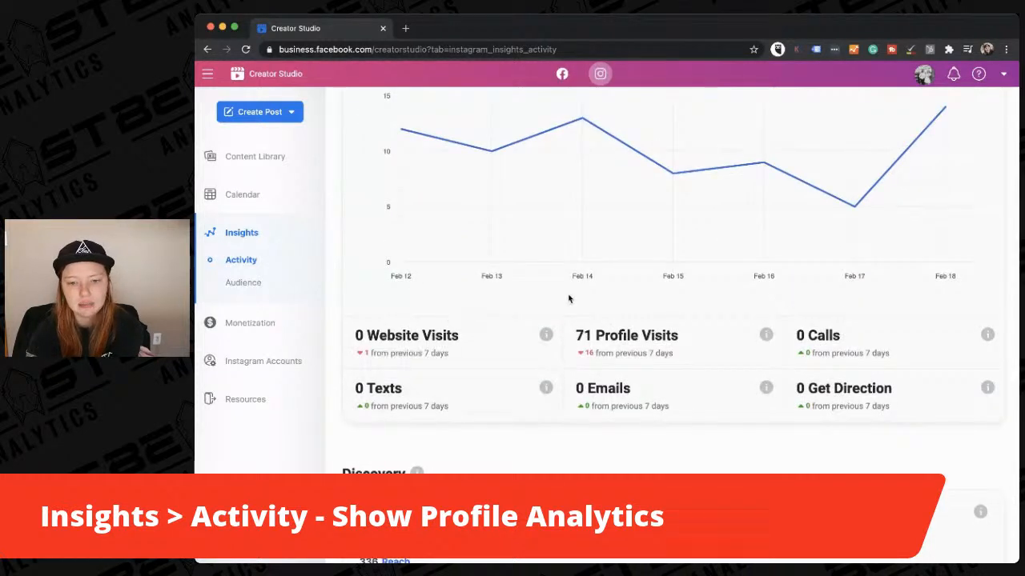
pyautogui.moveTo(548, 390)
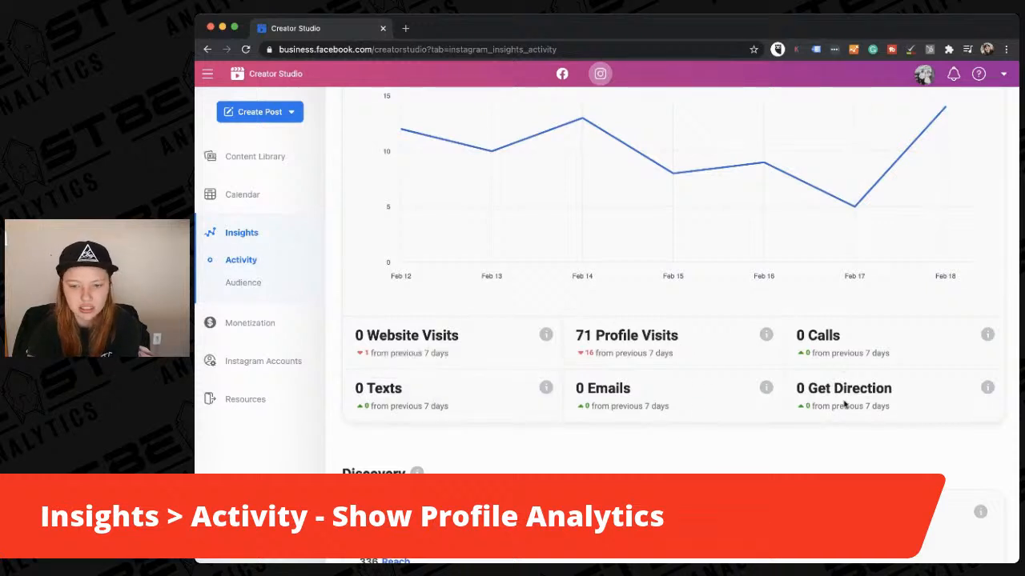
# Examine the Discovery section's Accounts Reached chart, its explanation and the impressions figure for the last 7 days.
pyautogui.scroll(-3, 522, 408)
pyautogui.scroll(-4, 521, 408)
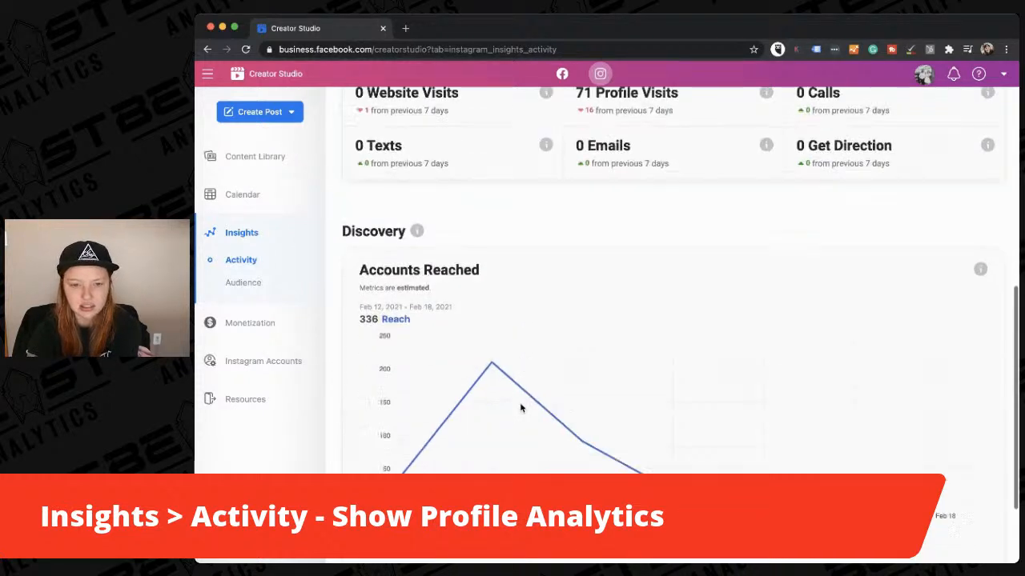
pyautogui.moveTo(392, 438)
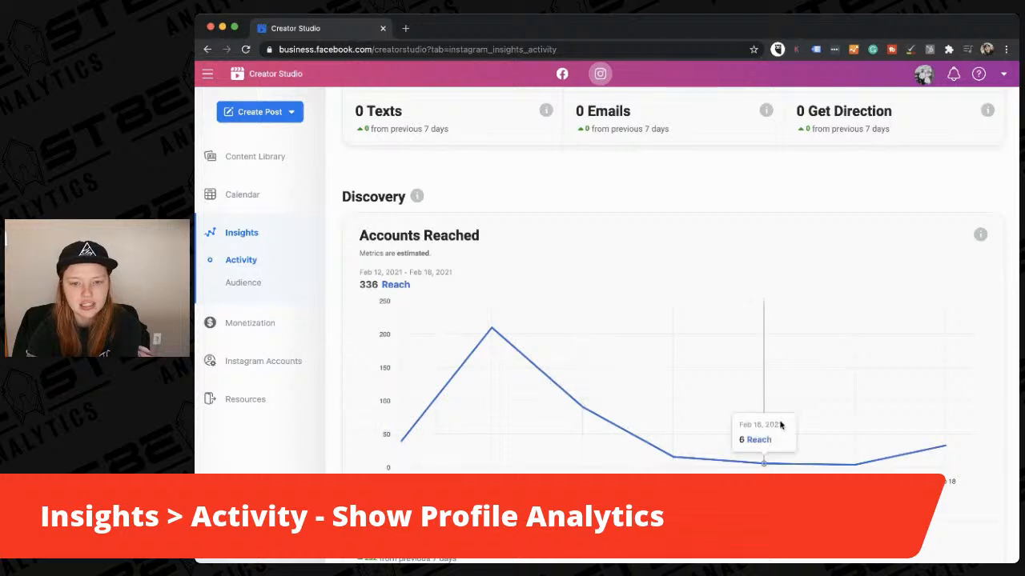
pyautogui.moveTo(416, 201)
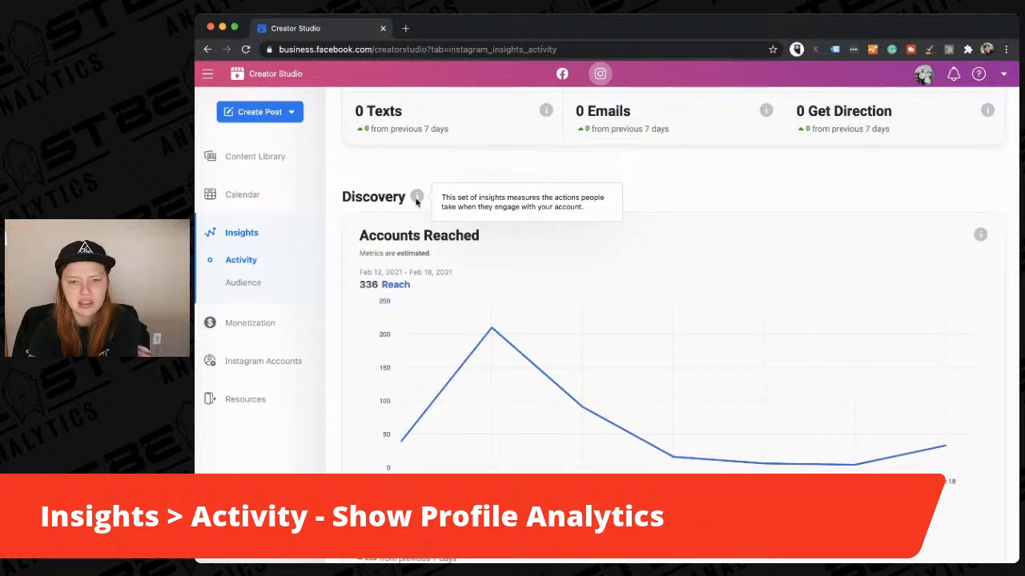
pyautogui.scroll(-2, 401, 344)
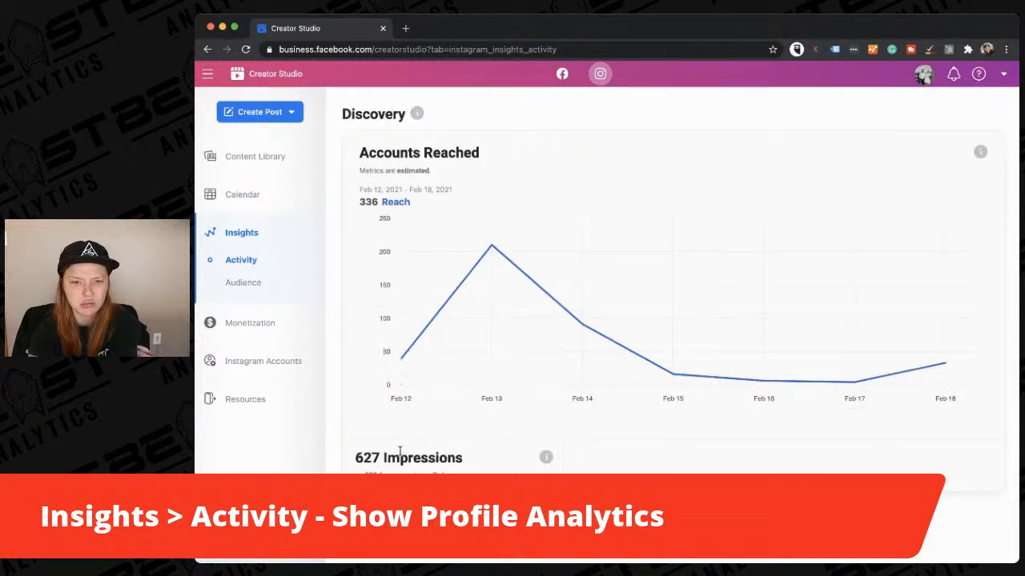
pyautogui.scroll(2, 399, 453)
pyautogui.scroll(-2, 400, 453)
# Review the Activity page again from the posts overview through the Actions Taken on Your Account chart and its breakdown.
pyautogui.scroll(10, 400, 453)
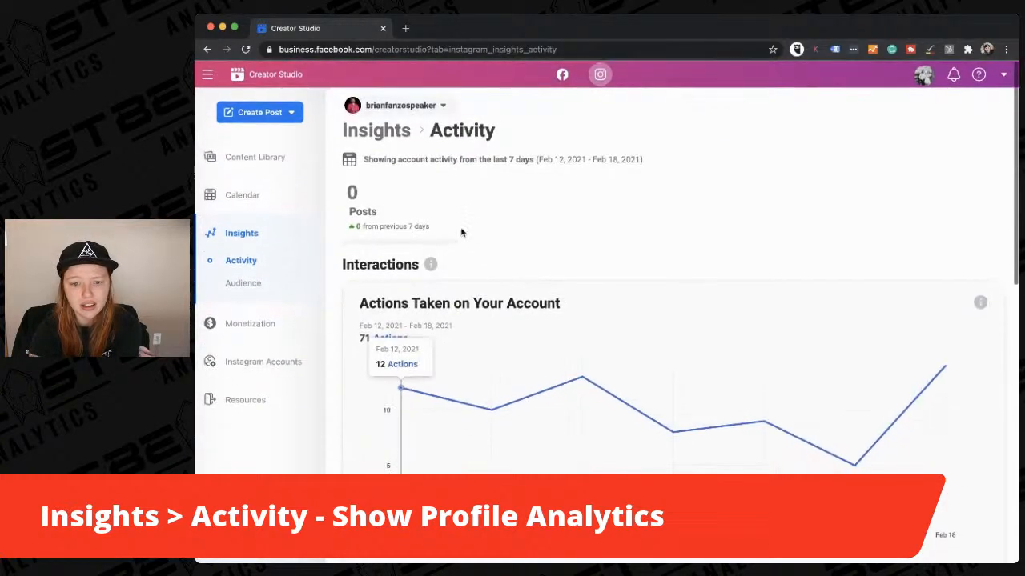
pyautogui.scroll(-8, 460, 226)
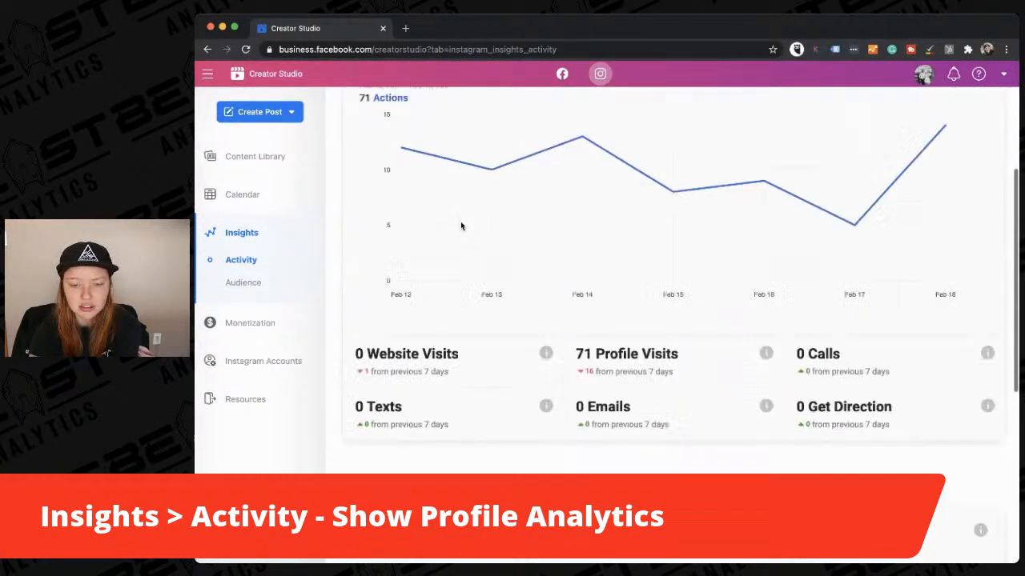
pyautogui.scroll(5, 460, 226)
pyautogui.scroll(2, 460, 225)
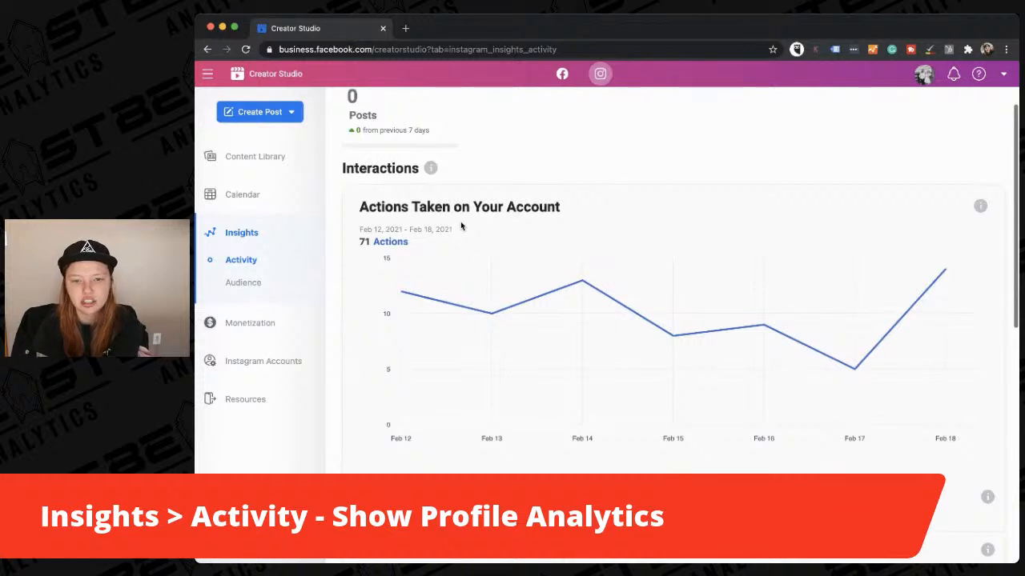
pyautogui.scroll(2, 460, 226)
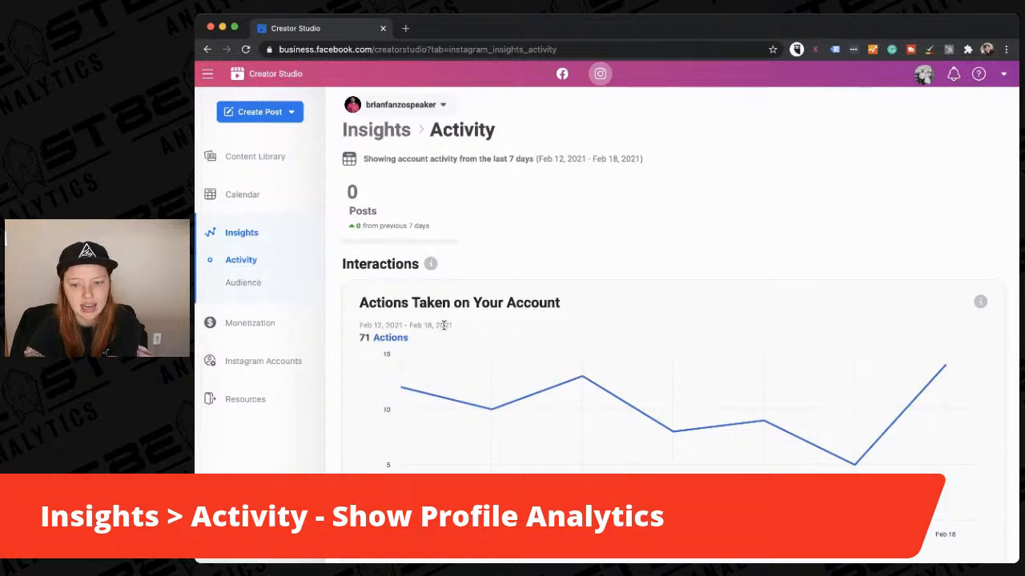
pyautogui.scroll(-2, 460, 224)
pyautogui.moveTo(394, 317)
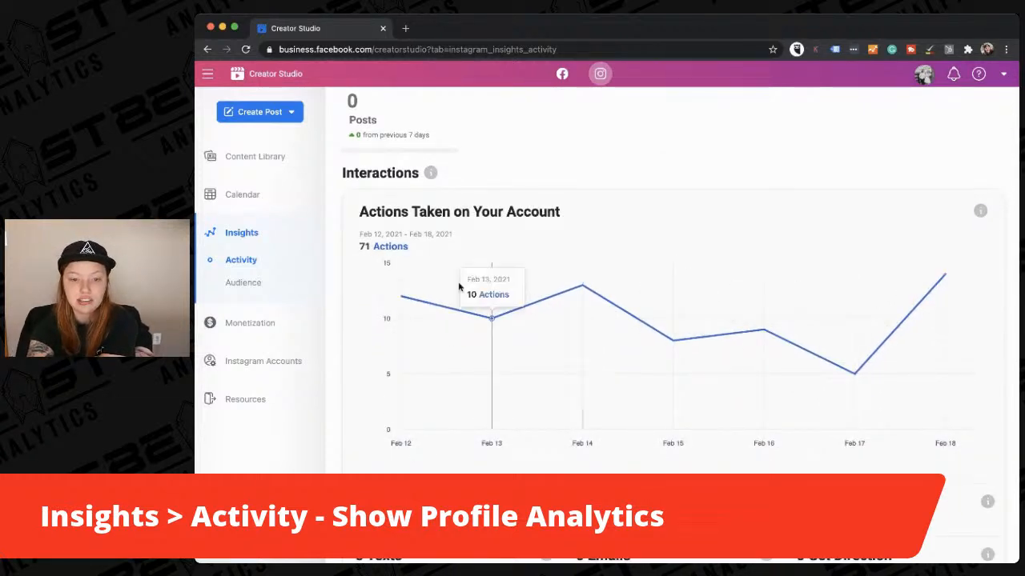
pyautogui.scroll(-1, 440, 284)
pyautogui.scroll(-2, 440, 287)
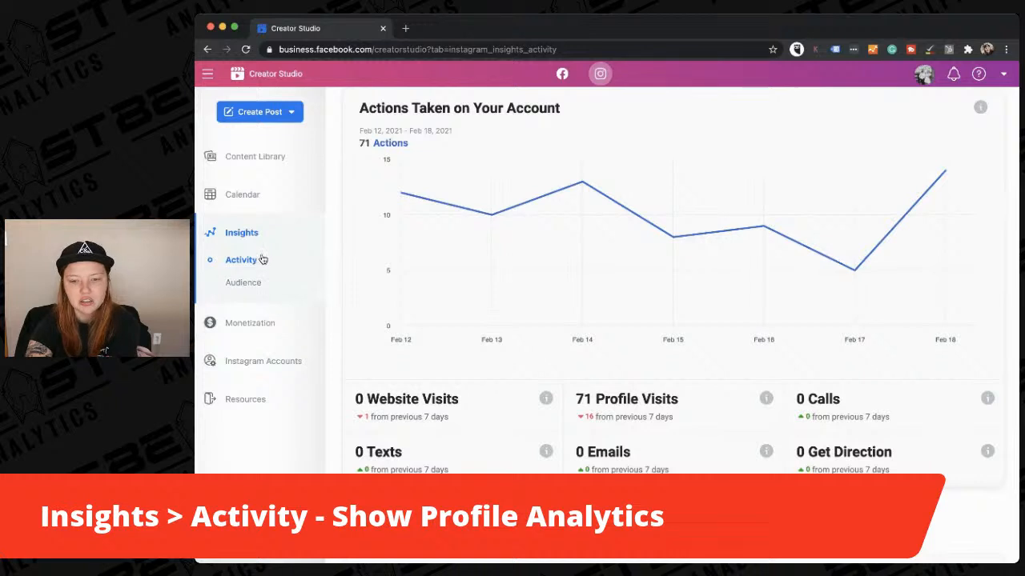
# Open the Audience insights and examine the total followers and the age and gender chart of the followers.
pyautogui.click(261, 289)
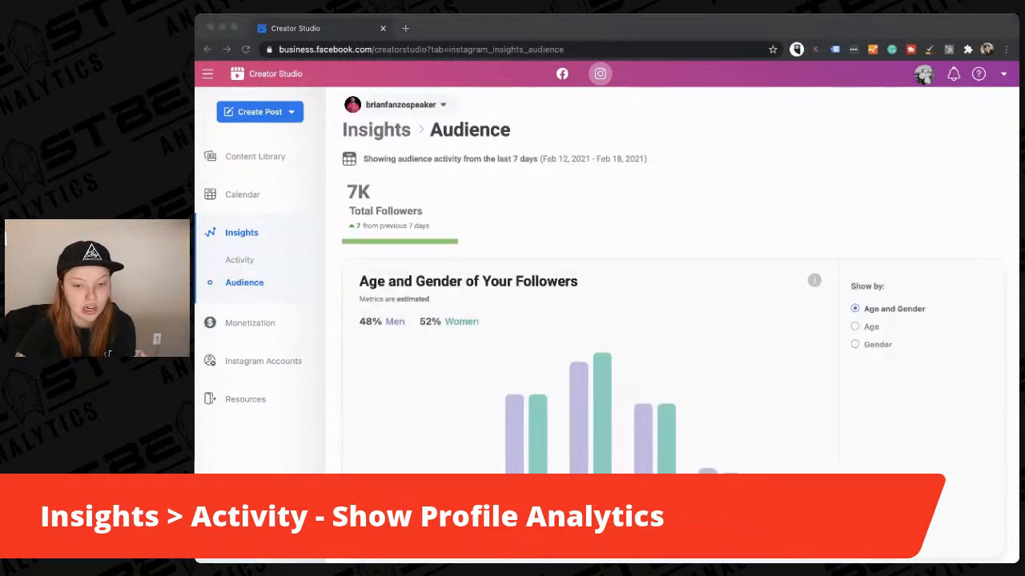
pyautogui.click(906, 380)
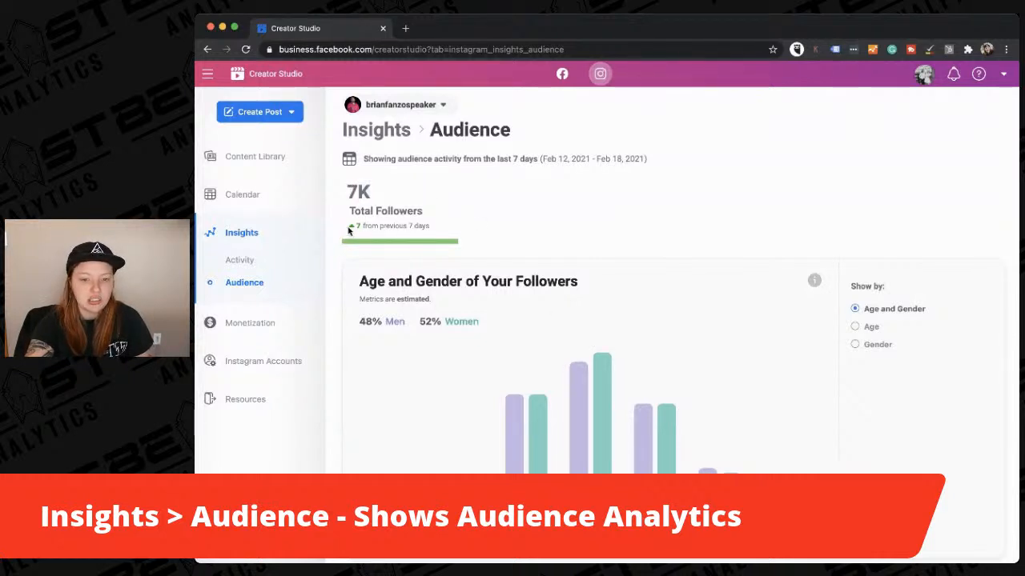
pyautogui.scroll(-2, 458, 232)
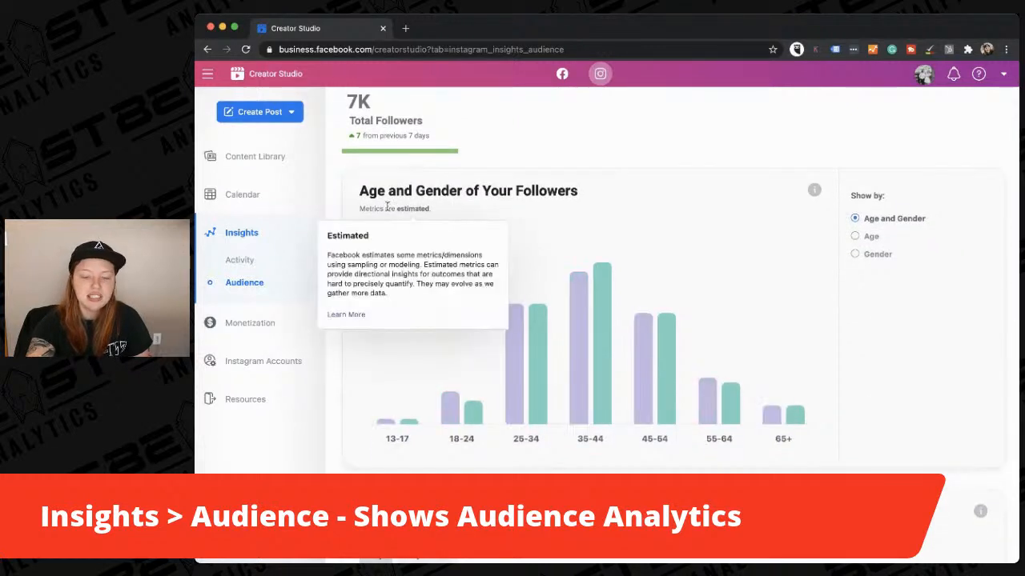
pyautogui.scroll(-2, 382, 208)
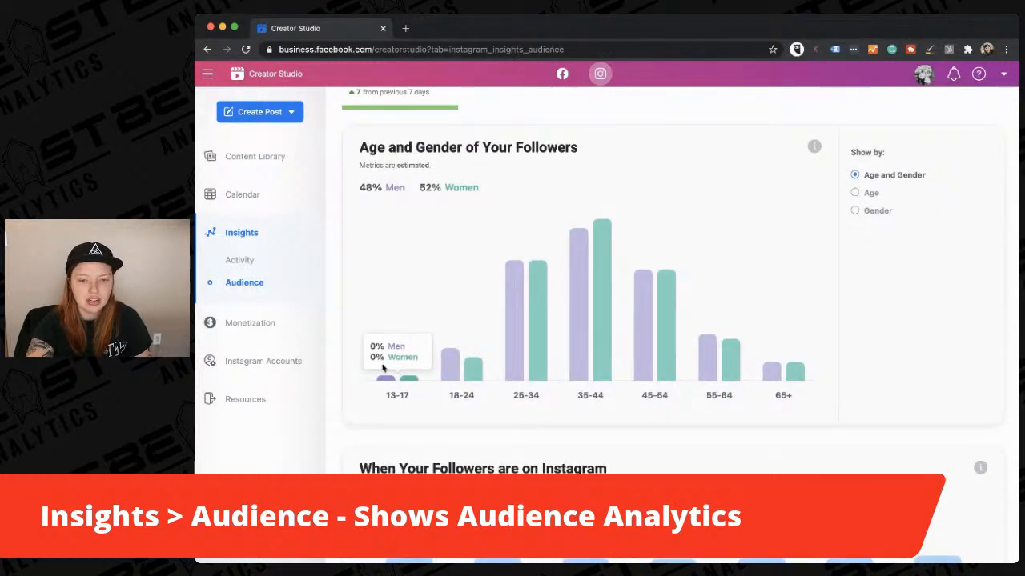
pyautogui.moveTo(709, 358)
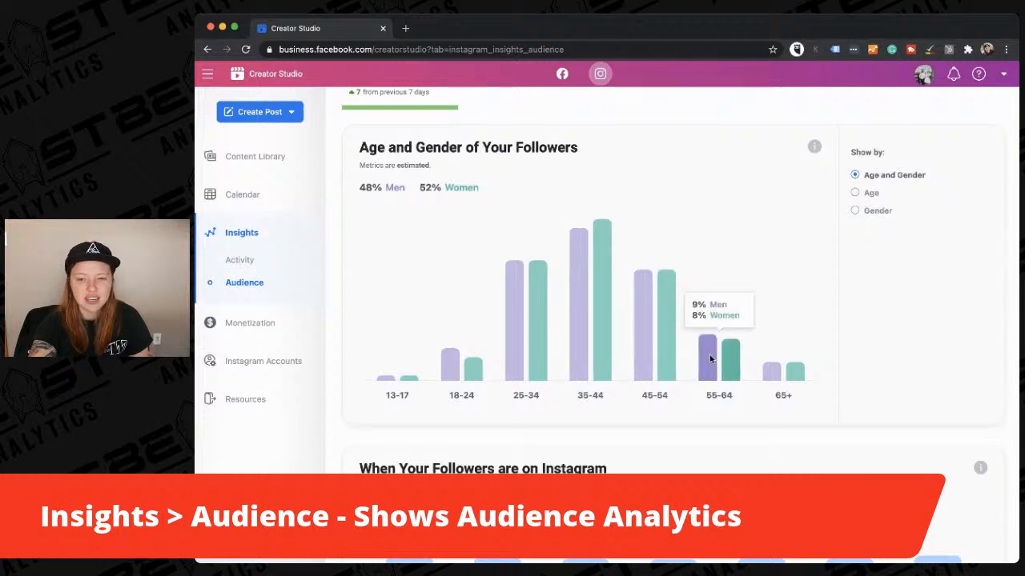
pyautogui.scroll(-1, 709, 358)
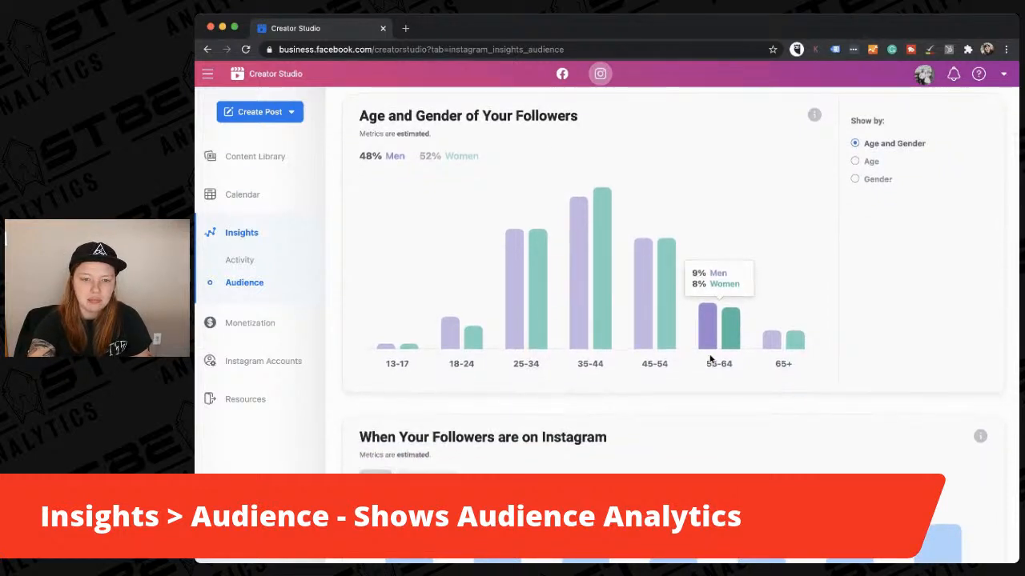
pyautogui.scroll(-1, 709, 357)
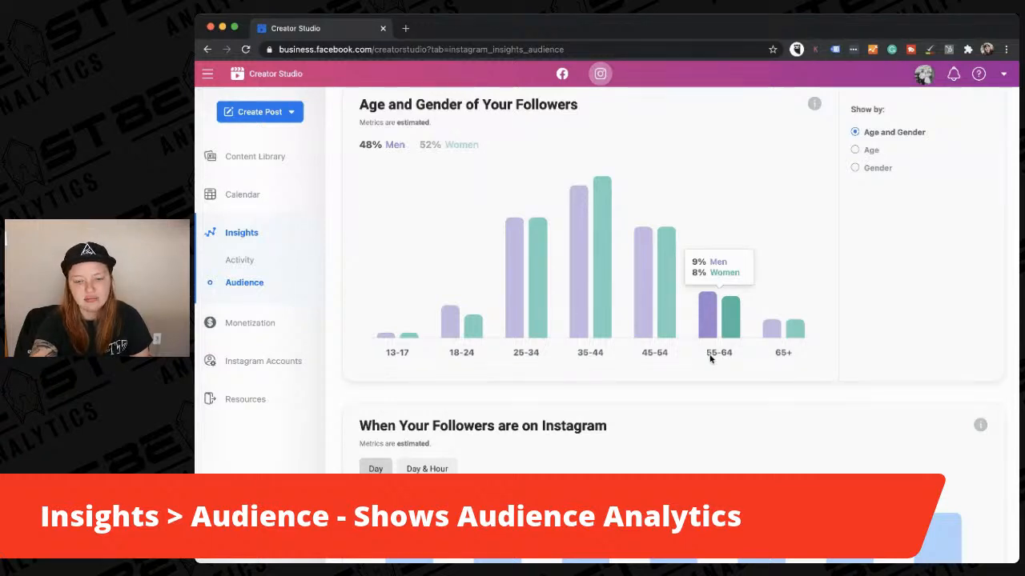
# Look over the audience sections and show when followers are on Instagram by day and hour.
pyautogui.scroll(-10, 709, 358)
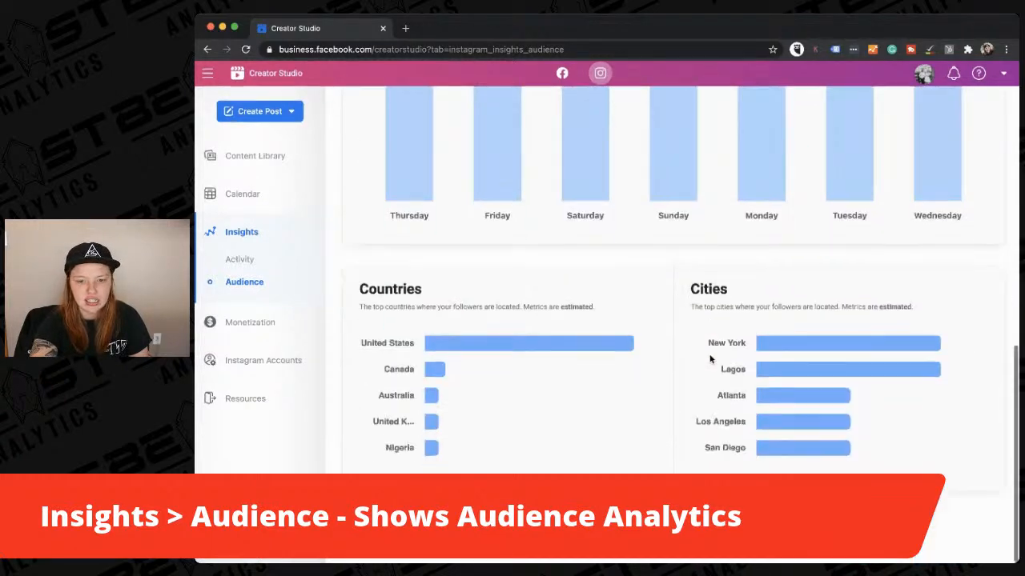
pyautogui.scroll(11, 710, 358)
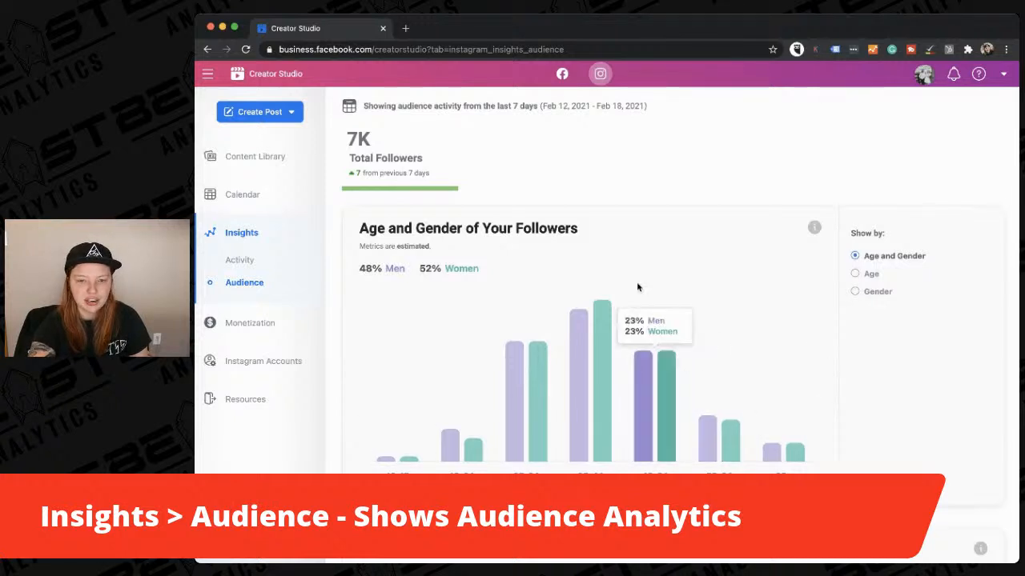
pyautogui.scroll(-3, 449, 273)
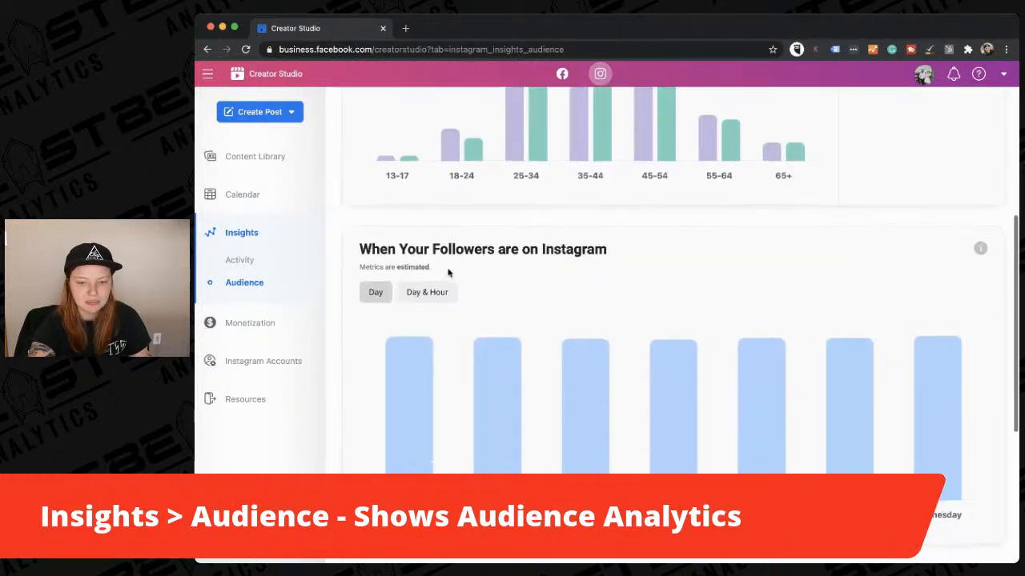
pyautogui.scroll(-1, 377, 305)
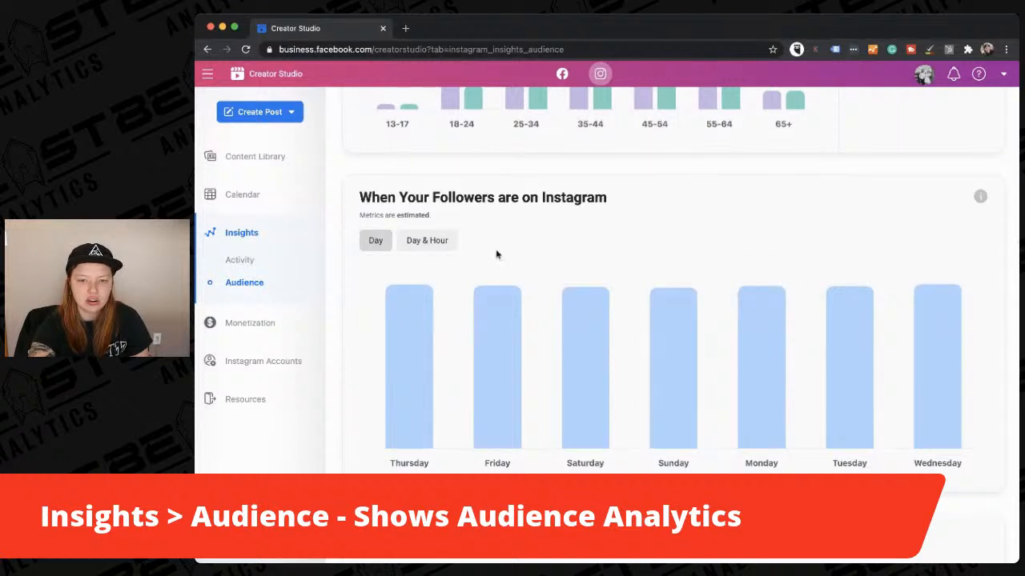
pyautogui.scroll(-1, 496, 254)
pyautogui.click(446, 206)
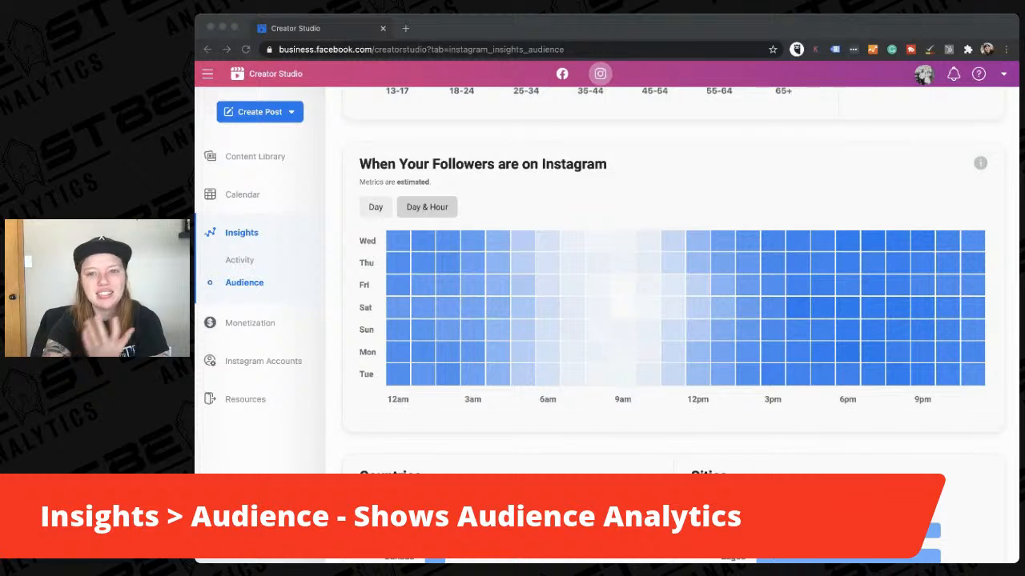
# Examine the follower activity heatmap and the top countries and cities, returning to the Audience overview.
pyautogui.click(827, 168)
pyautogui.scroll(-4, 439, 428)
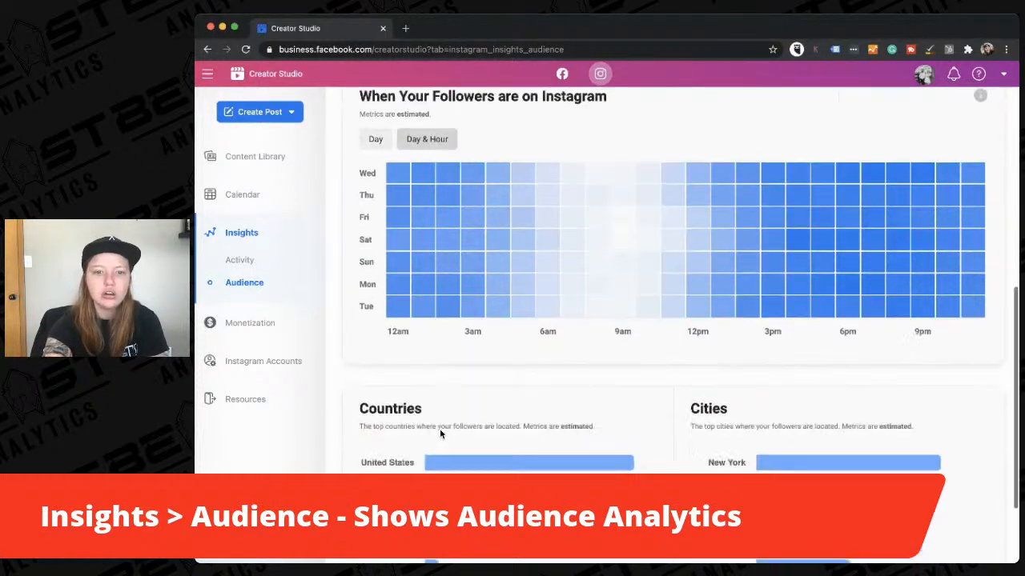
pyautogui.scroll(3, 440, 439)
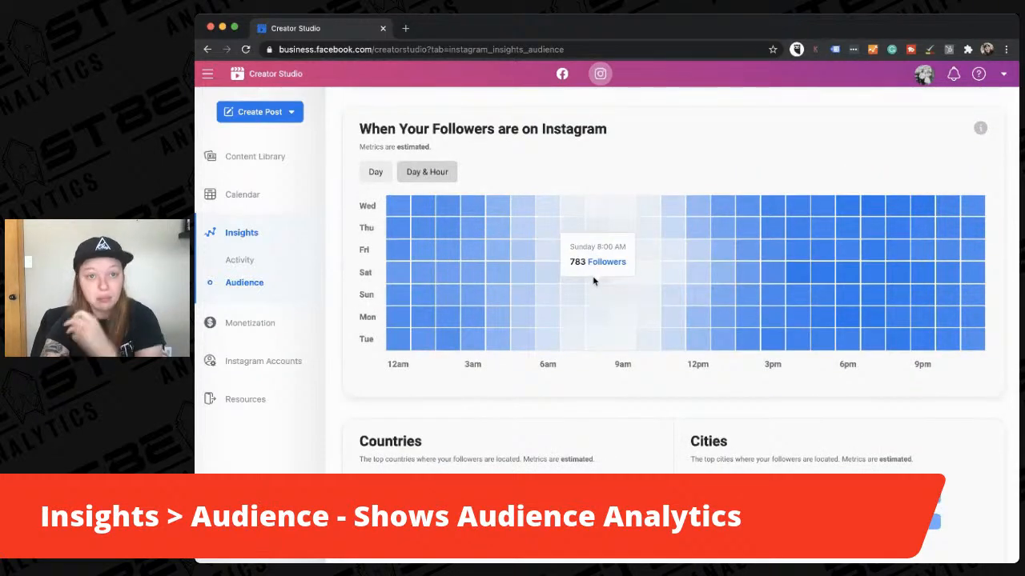
pyautogui.scroll(-4, 593, 280)
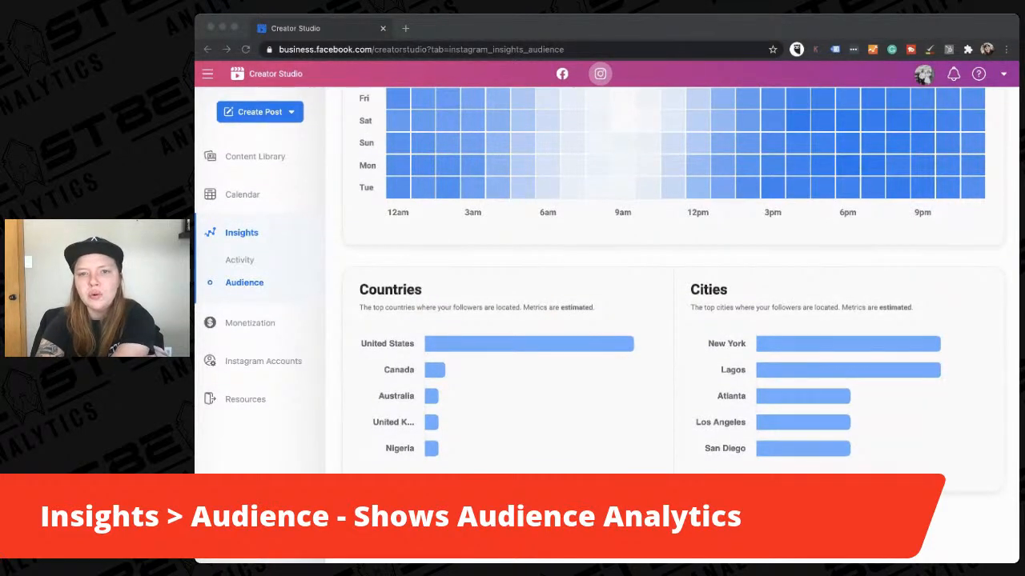
pyautogui.click(814, 272)
pyautogui.scroll(4, 651, 263)
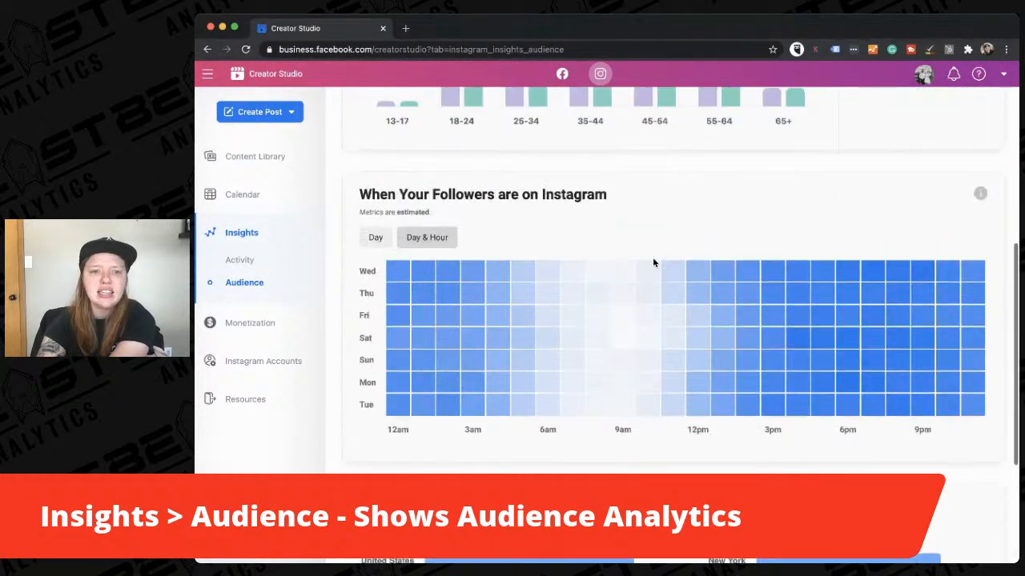
pyautogui.scroll(2, 646, 278)
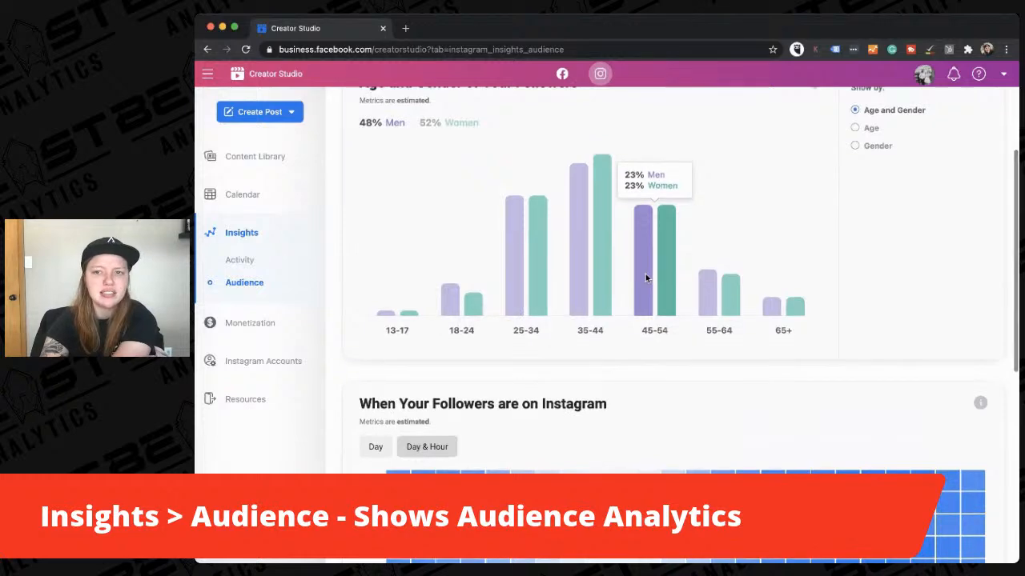
pyautogui.scroll(3, 488, 320)
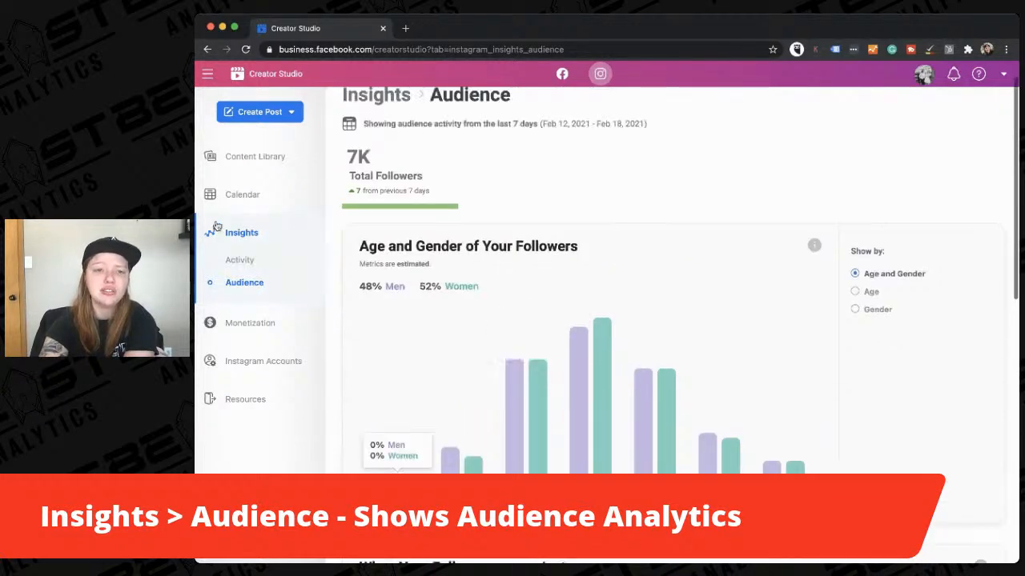
# Return to the Content Library's posts list and check the date range filter.
pyautogui.click(257, 158)
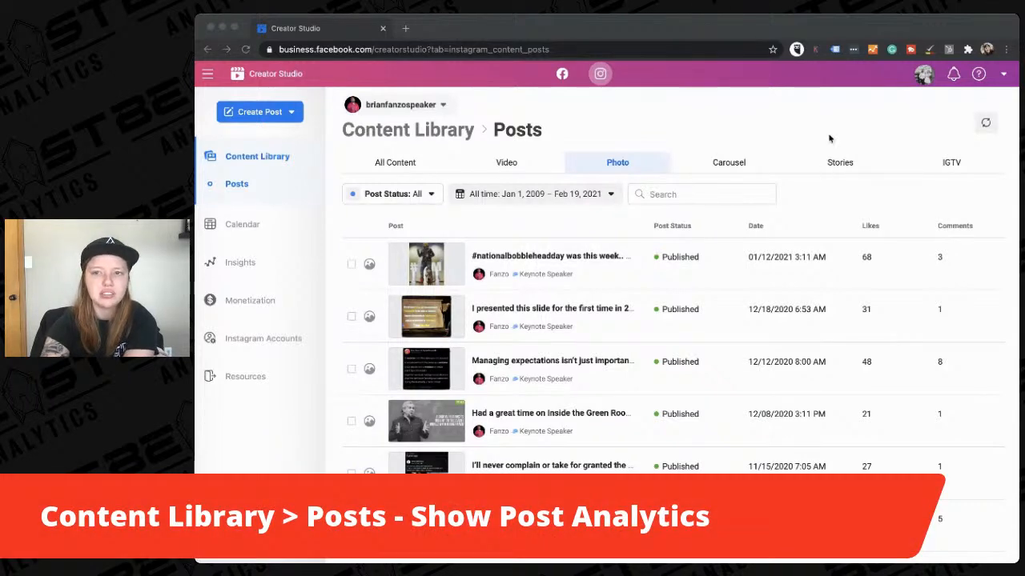
pyautogui.click(828, 119)
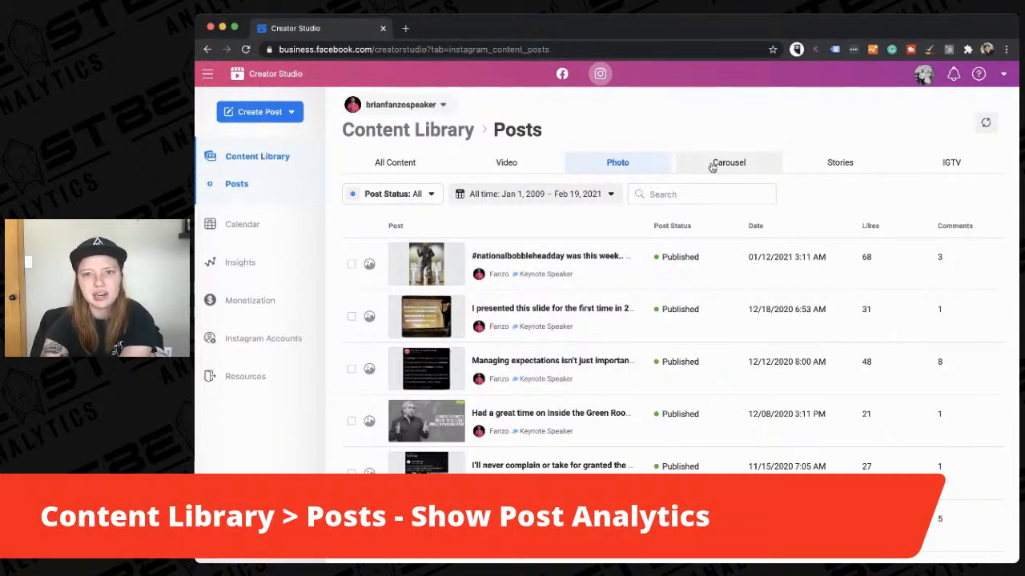
pyautogui.click(541, 201)
pyautogui.click(541, 201)
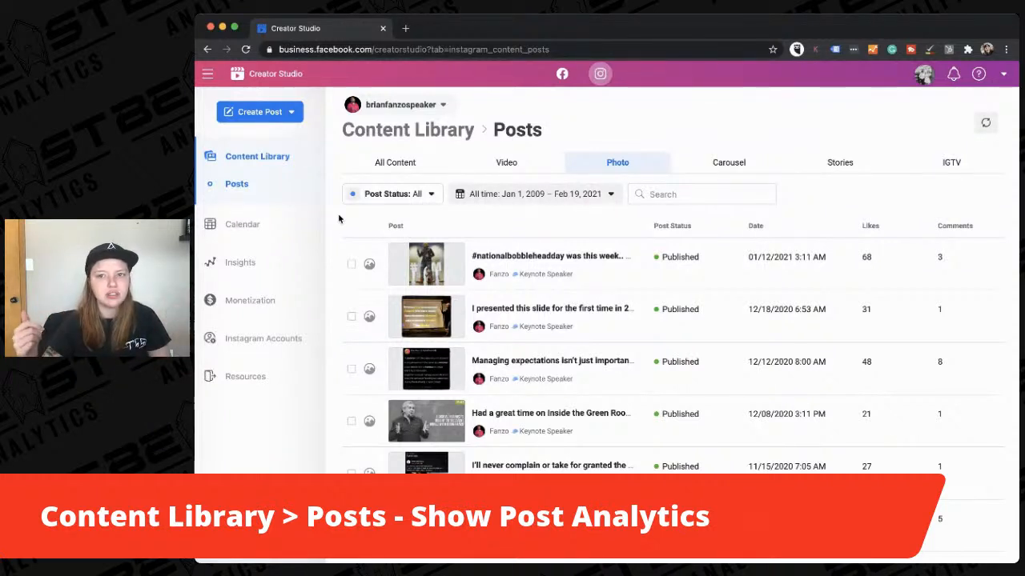
# Open the Calendar and look through the February 2021 posts, comparing the week view with the month view.
pyautogui.click(258, 229)
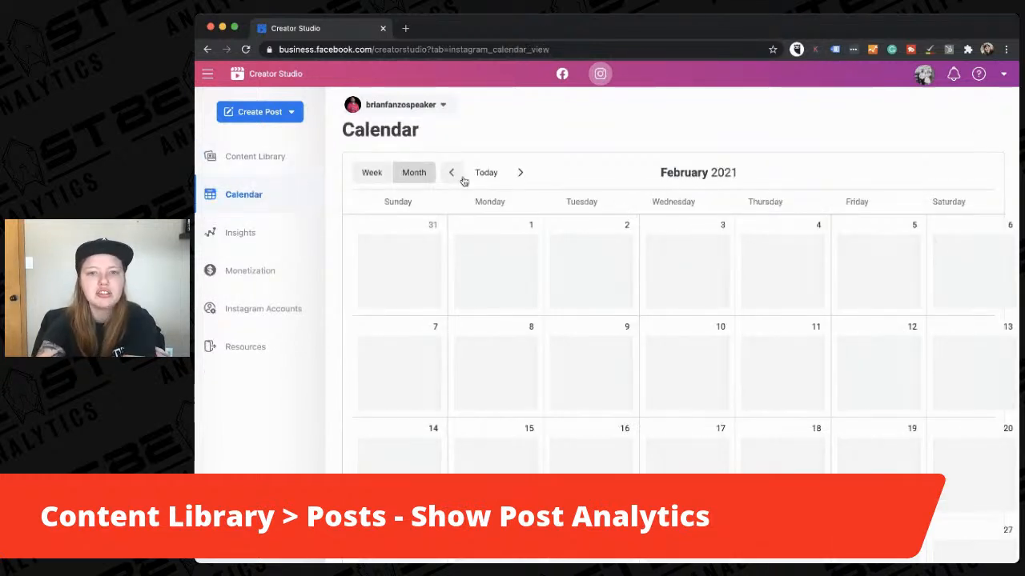
pyautogui.scroll(-1, 480, 290)
pyautogui.scroll(-1, 480, 291)
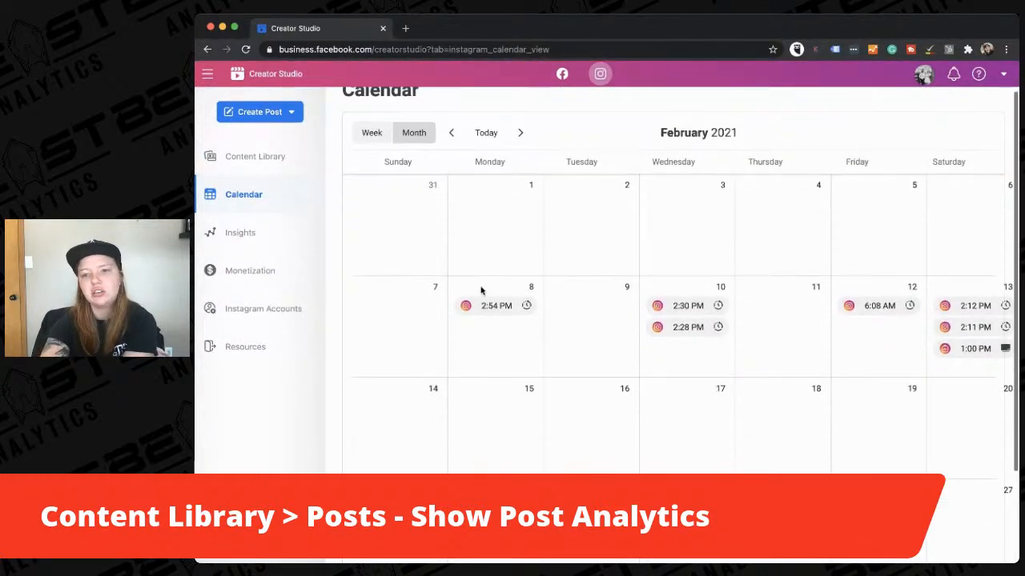
pyautogui.scroll(2, 481, 290)
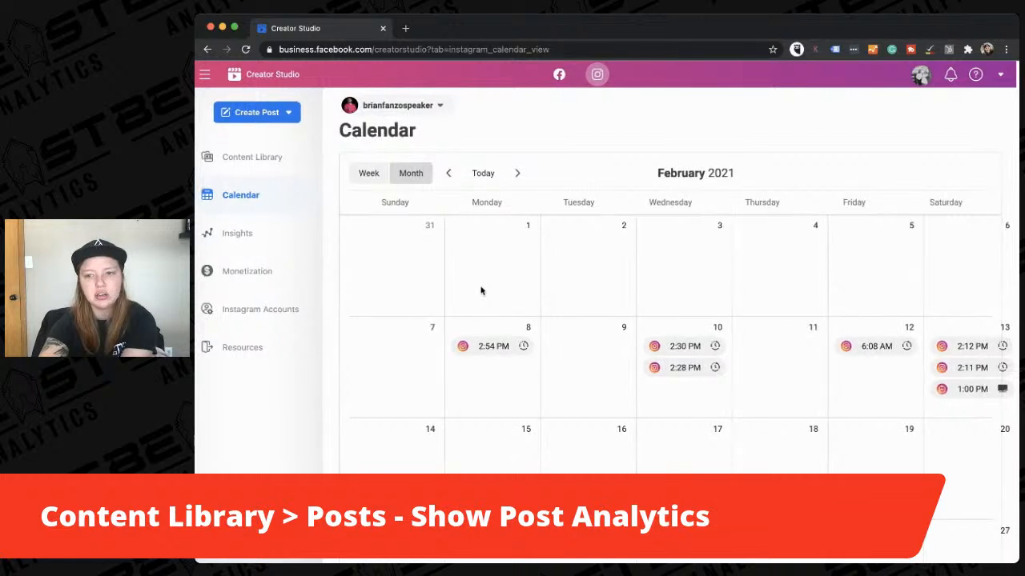
pyautogui.click(383, 178)
pyautogui.click(419, 175)
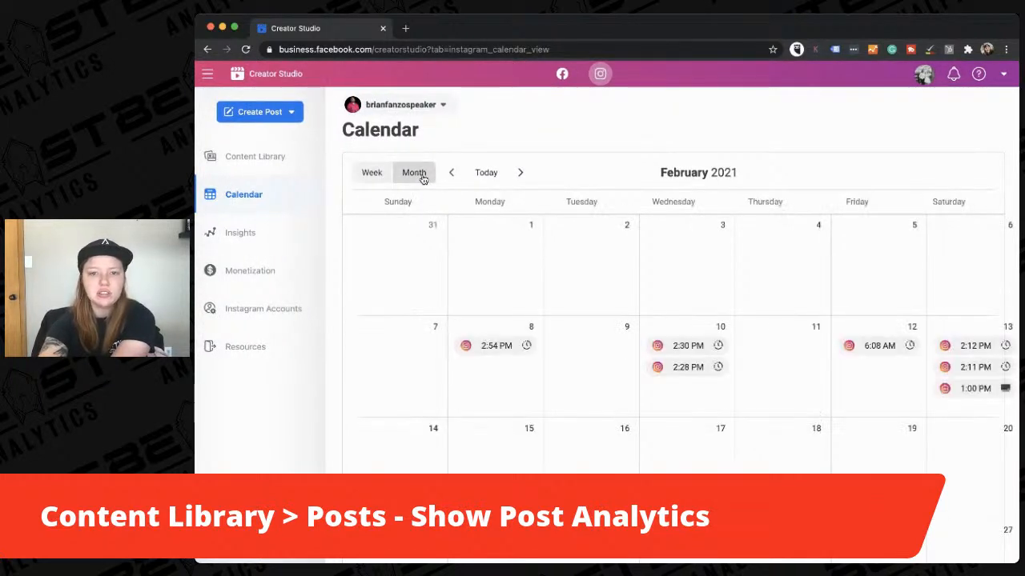
# Open the account's Activity insights and review the Interactions and Discovery sections for the last 7 days.
pyautogui.click(256, 233)
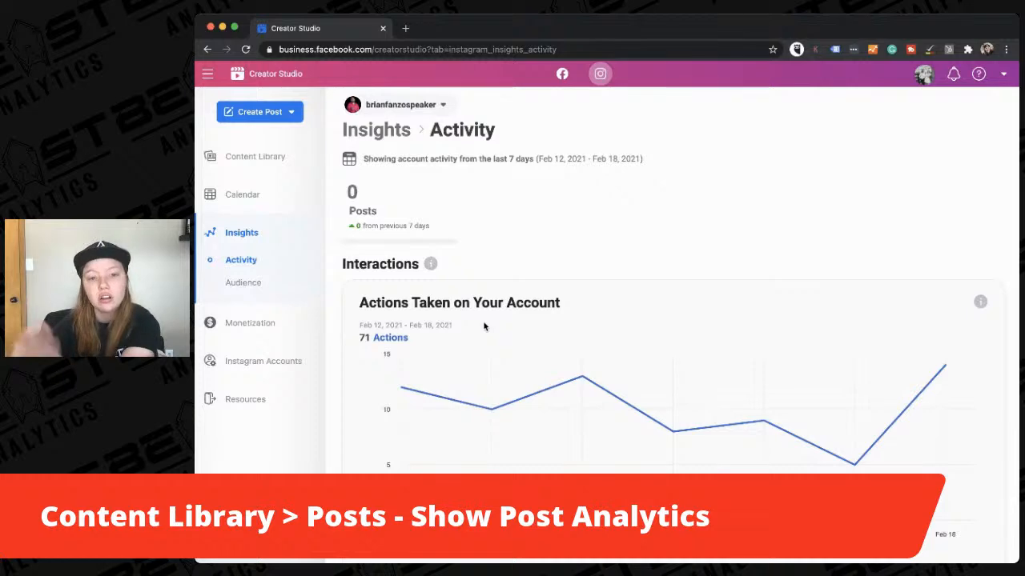
pyautogui.scroll(-3, 476, 241)
pyautogui.scroll(-7, 475, 243)
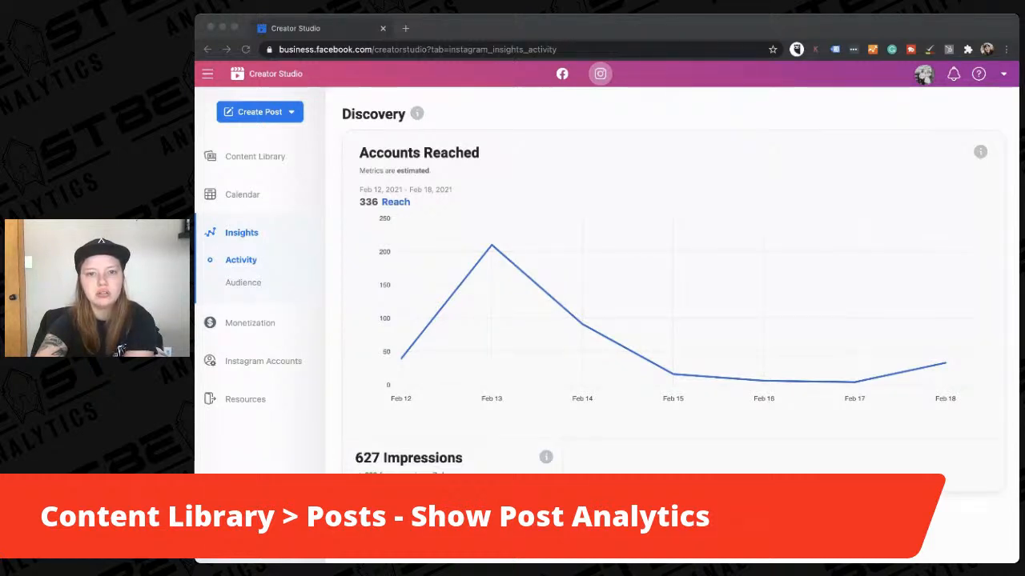
pyautogui.click(851, 237)
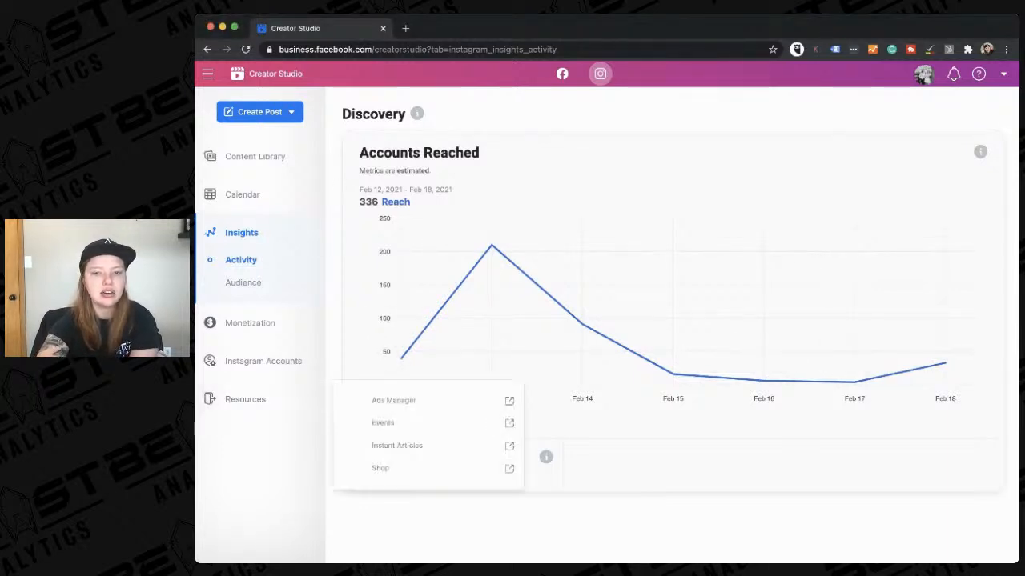
pyautogui.click(195, 429)
pyautogui.click(814, 277)
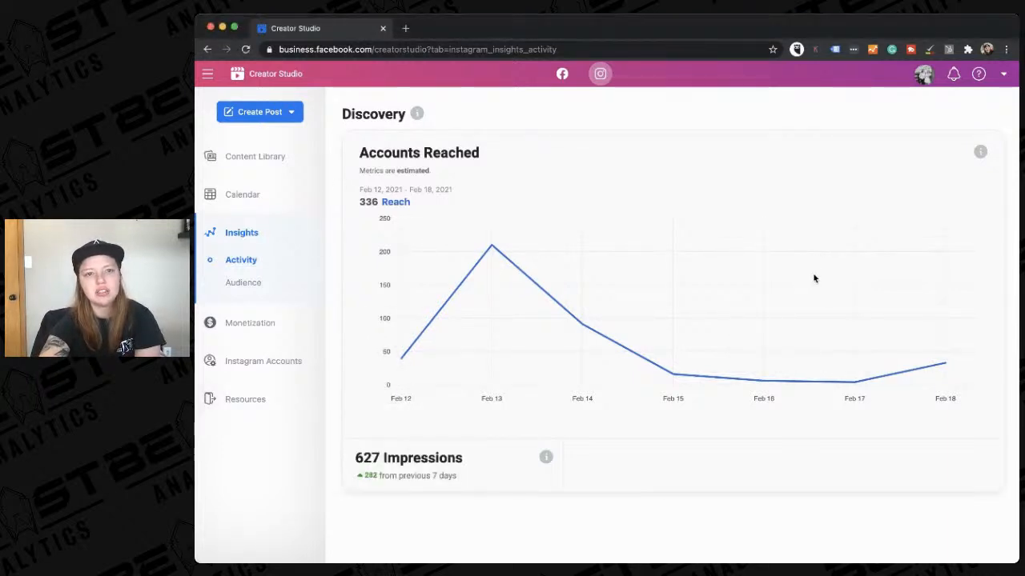
pyautogui.click(194, 411)
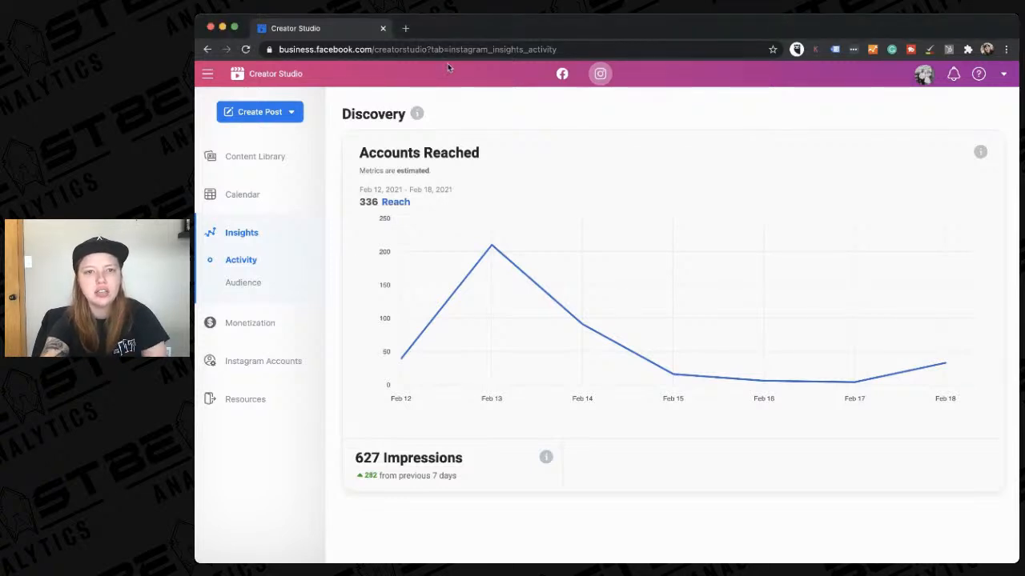
# Open the Neontools site (neontools.io) in a new browser tab and return to the Creator Studio tab.
pyautogui.click(404, 29)
pyautogui.click(362, 71)
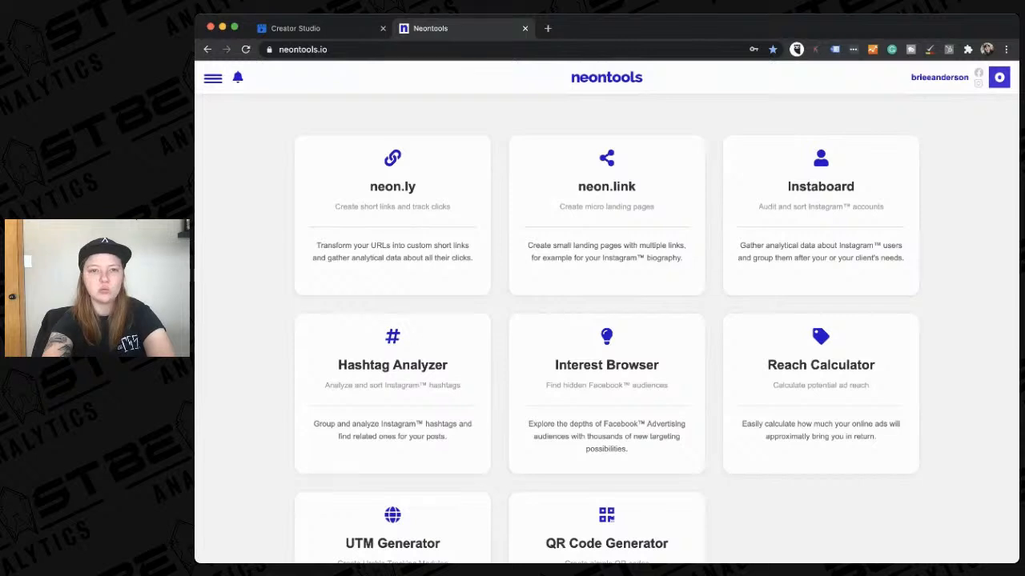
pyautogui.click(324, 29)
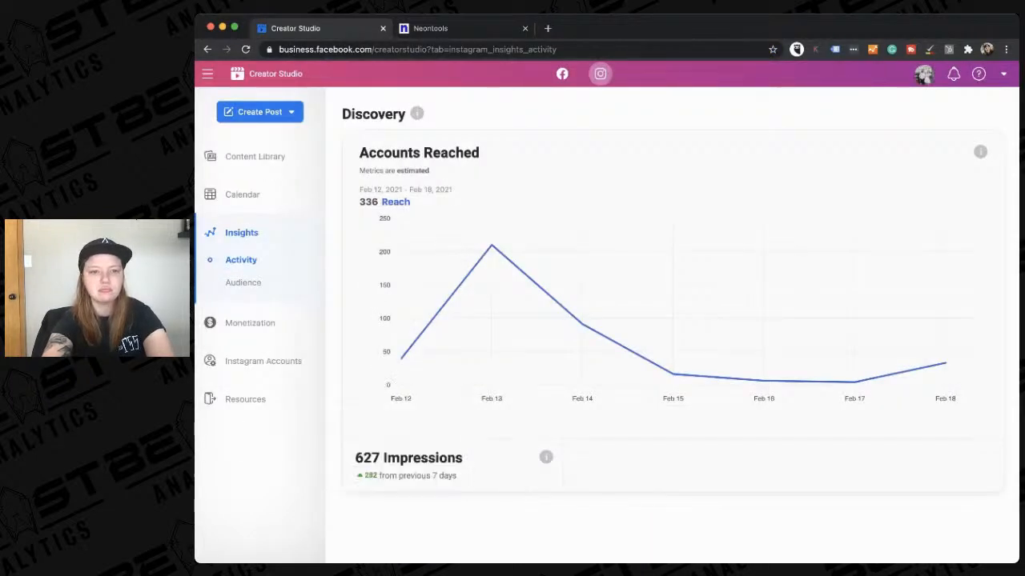
pyautogui.click(787, 154)
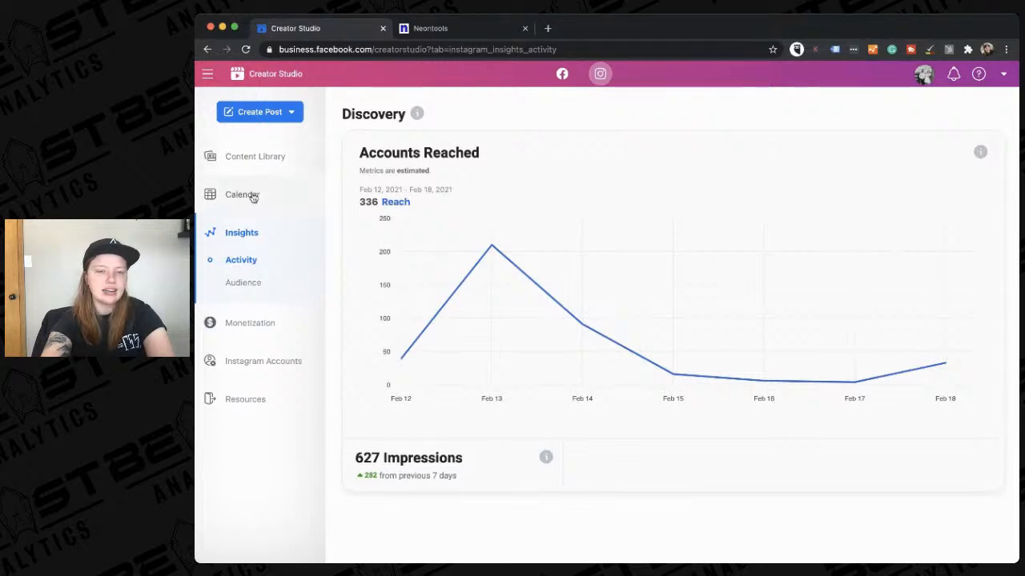
# In the Content Library, view the #nationalbobbleheadday photo post's details, examine its interactions, follows and impression sources, and close them.
pyautogui.click(255, 157)
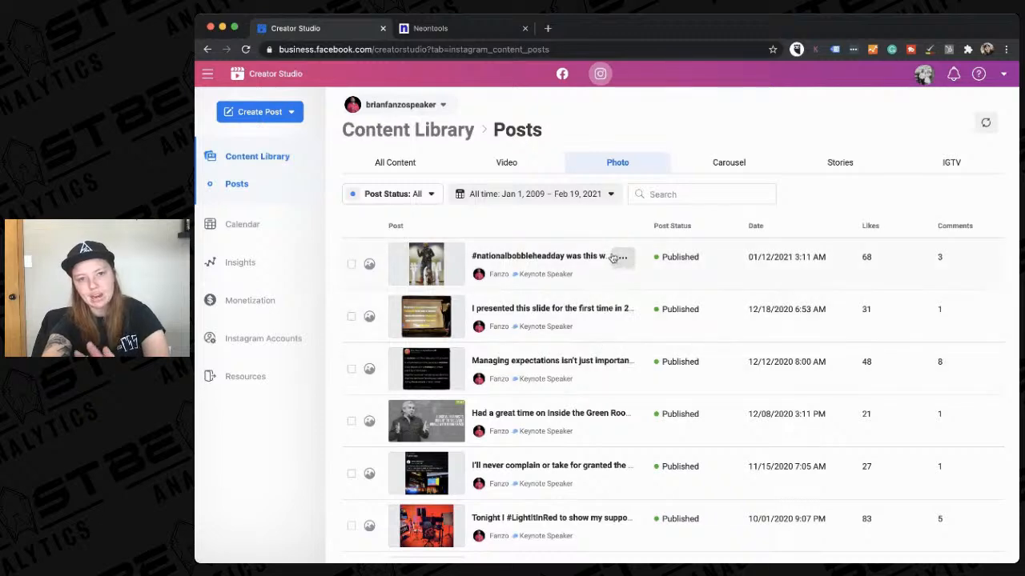
pyautogui.click(622, 259)
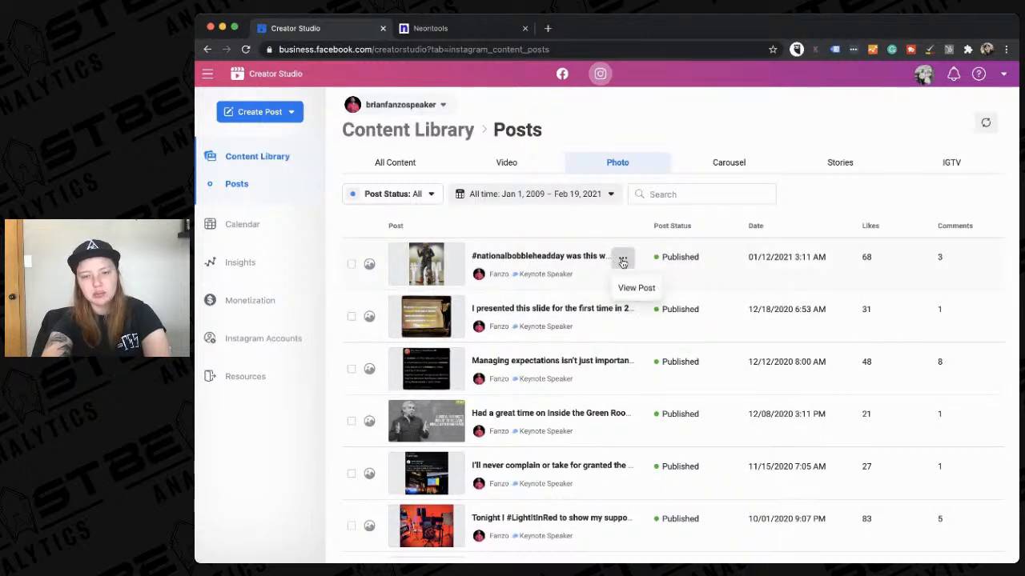
pyautogui.click(631, 289)
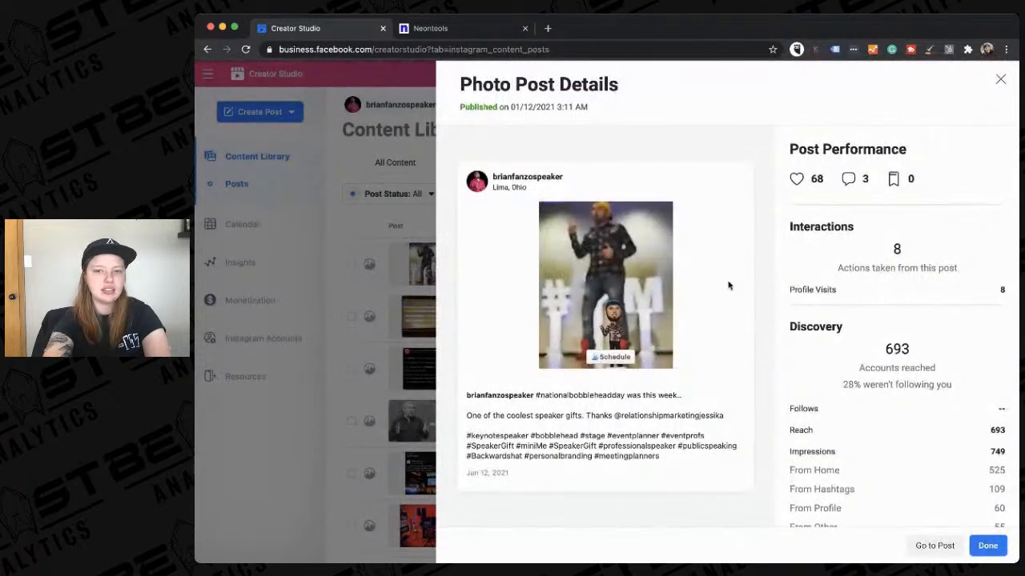
pyautogui.scroll(-1, 781, 277)
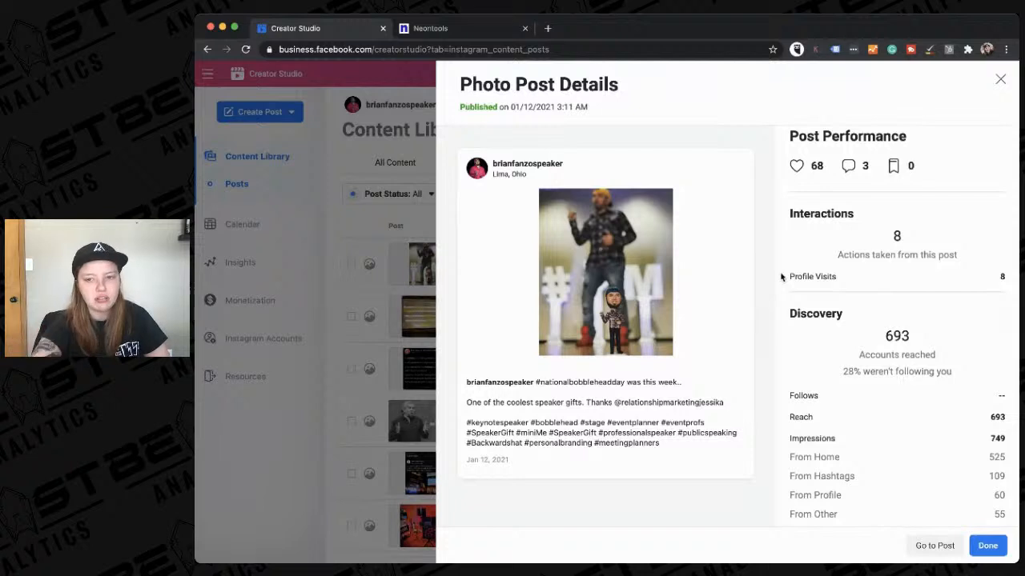
pyautogui.scroll(-1, 875, 365)
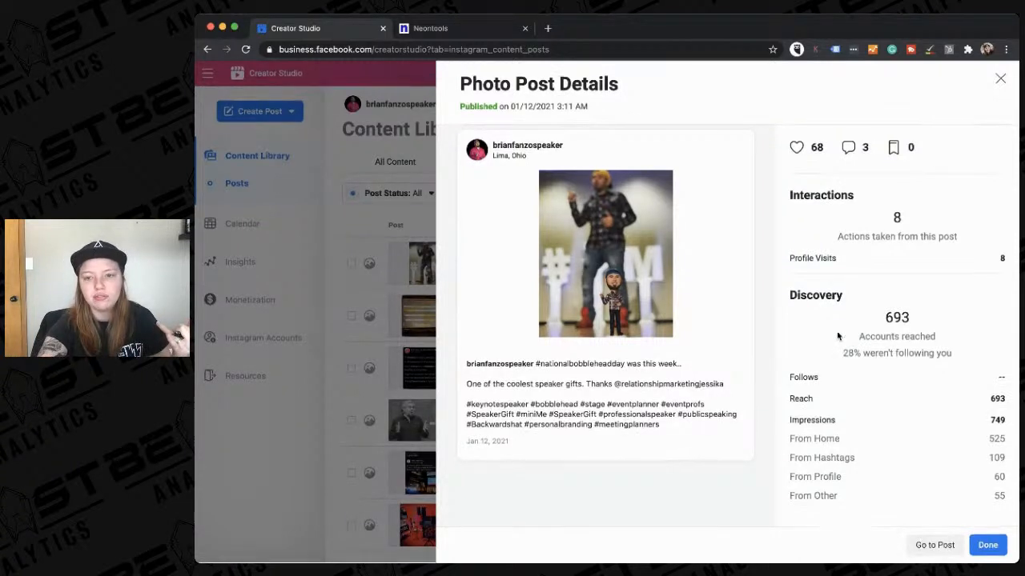
pyautogui.scroll(1, 837, 330)
pyautogui.doubleClick(791, 383)
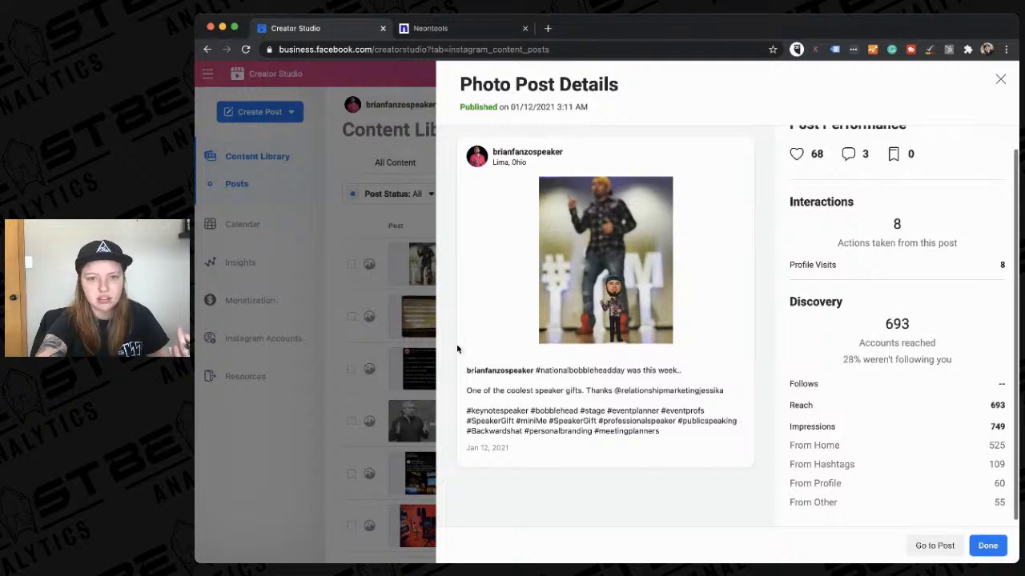
pyautogui.click(330, 337)
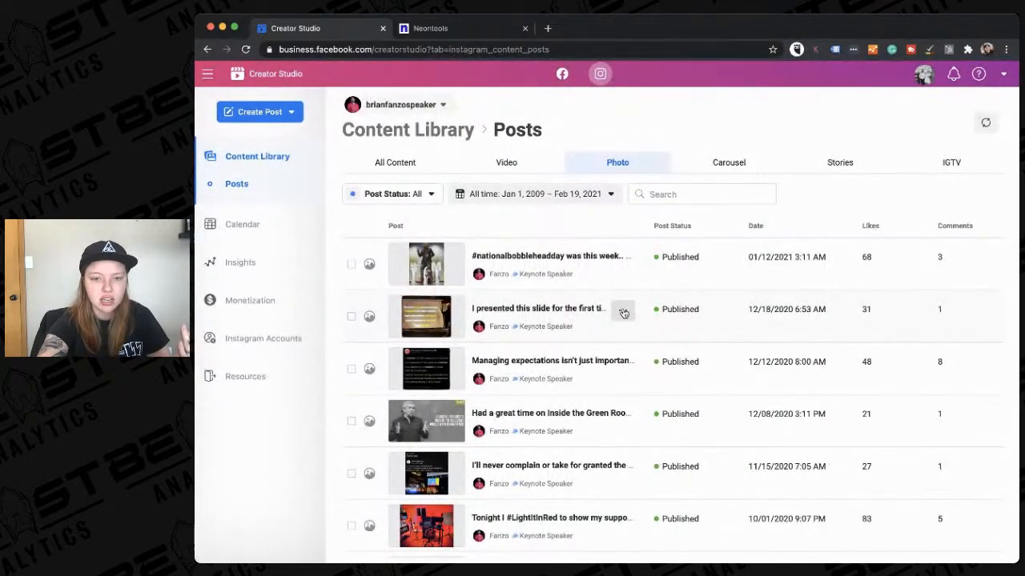
# View the details of the 12/18/2020 photo post about the presented slide, check its Follows metric, and close them.
pyautogui.click(654, 338)
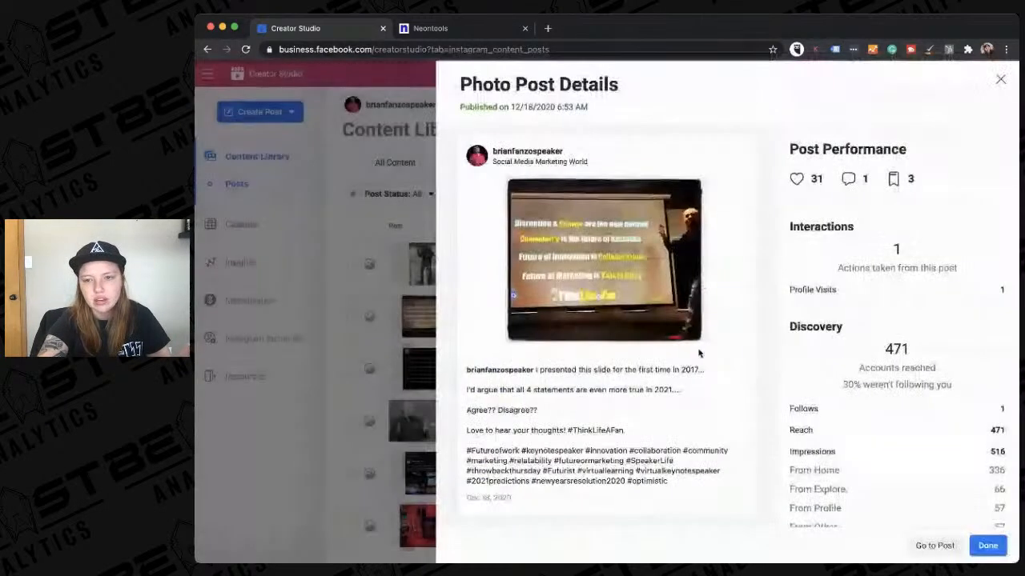
pyautogui.moveTo(828, 410); pyautogui.dragTo(797, 407)
pyautogui.click(796, 407)
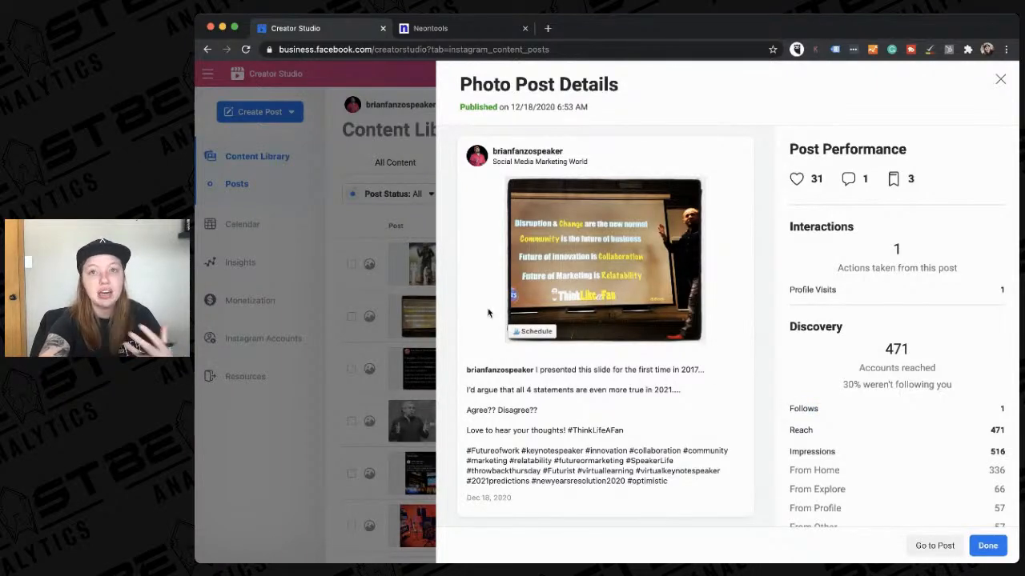
pyautogui.click(383, 339)
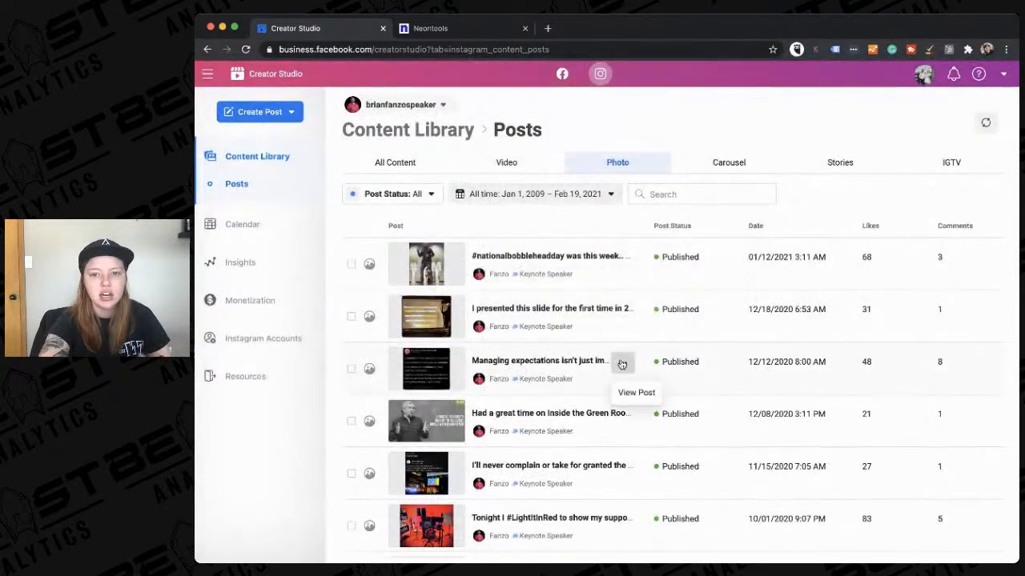
# View the "Managing expectations" photo post's details, examine its reach, saves and impression sources, and close them.
pyautogui.click(622, 362)
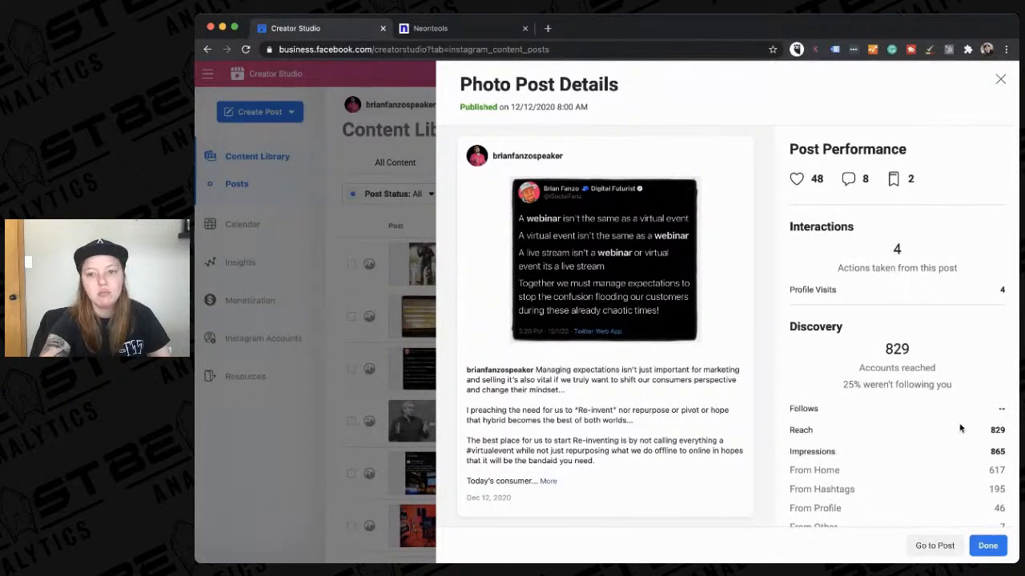
pyautogui.moveTo(967, 430); pyautogui.dragTo(1013, 430)
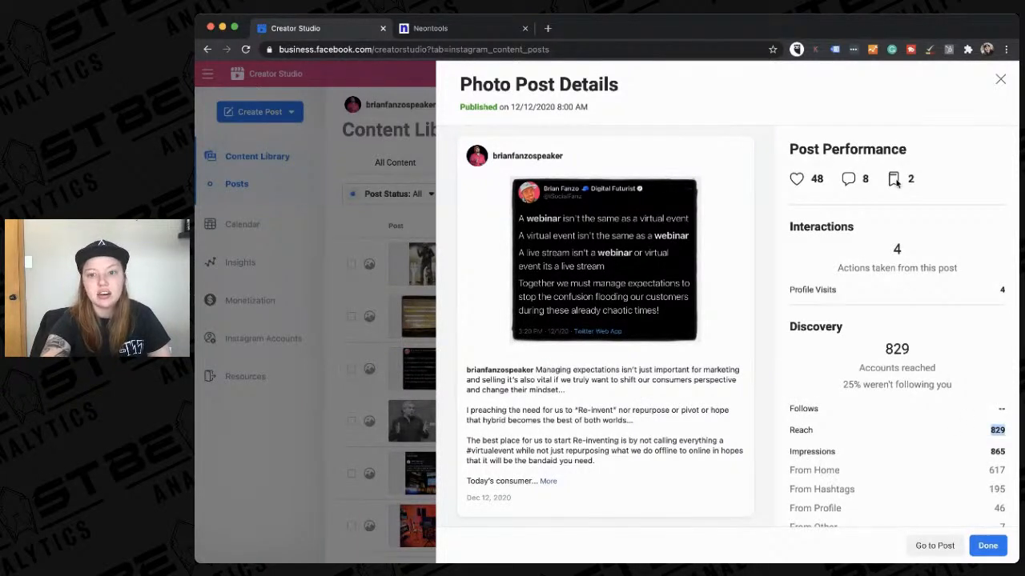
pyautogui.scroll(-1, 858, 362)
pyautogui.scroll(-2, 858, 361)
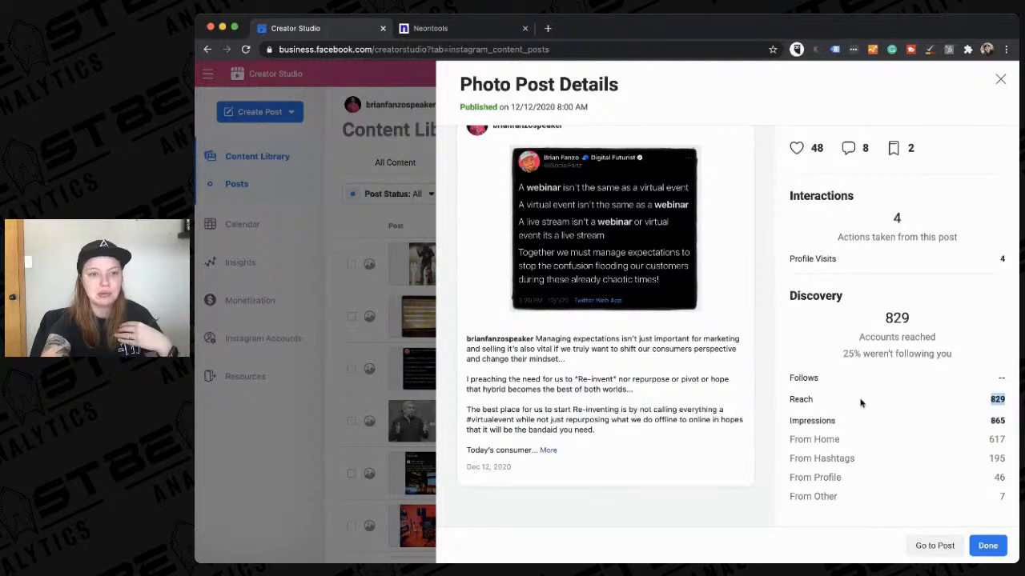
pyautogui.click(387, 320)
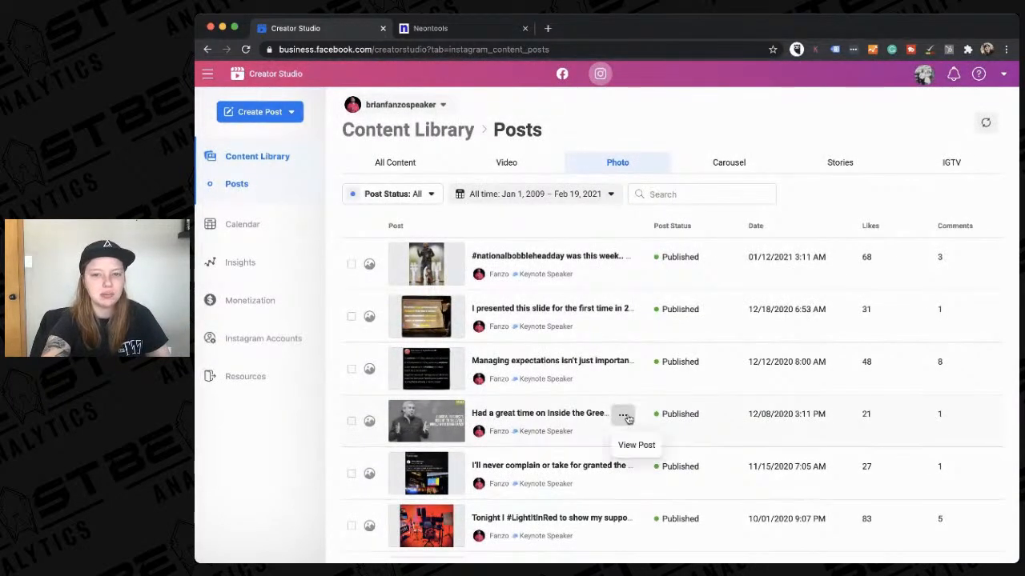
# View the details of the 12/08/2020 Inside the Green Room podcast post and examine its performance, reach and impression sources.
pyautogui.click(639, 449)
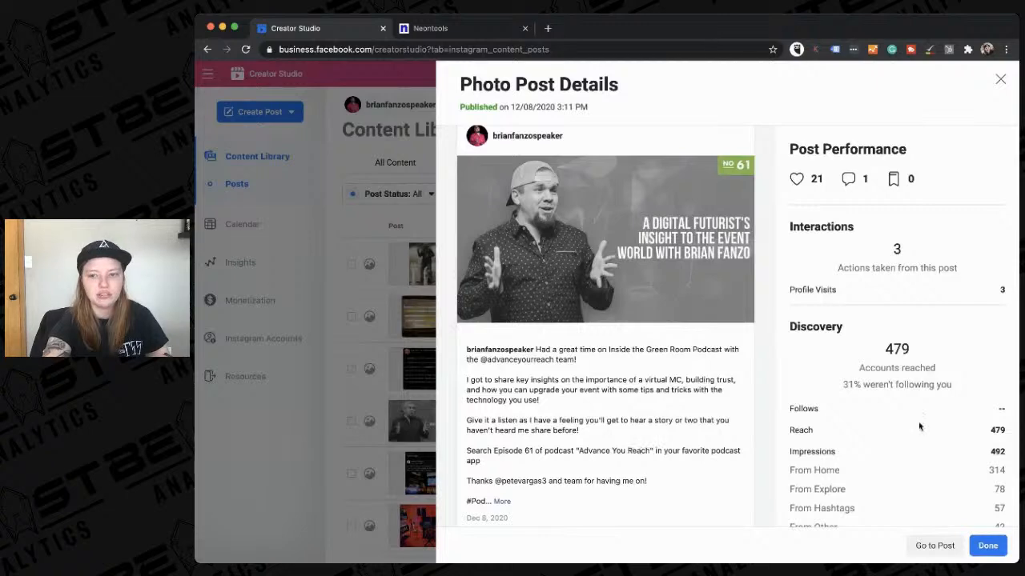
pyautogui.scroll(-1, 919, 426)
pyautogui.scroll(1, 919, 427)
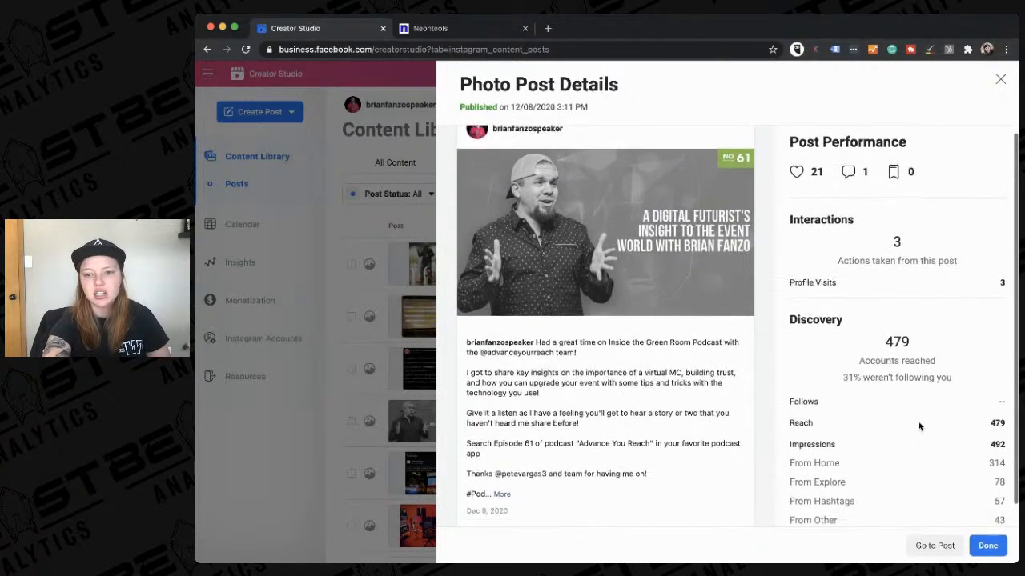
pyautogui.scroll(-1, 919, 427)
pyautogui.scroll(1, 919, 426)
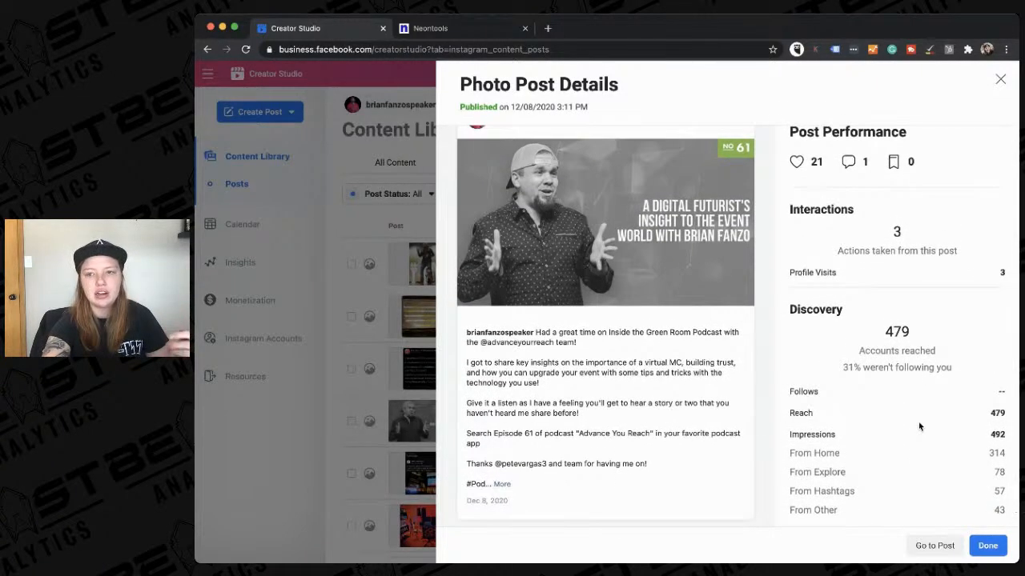
pyautogui.scroll(1, 919, 427)
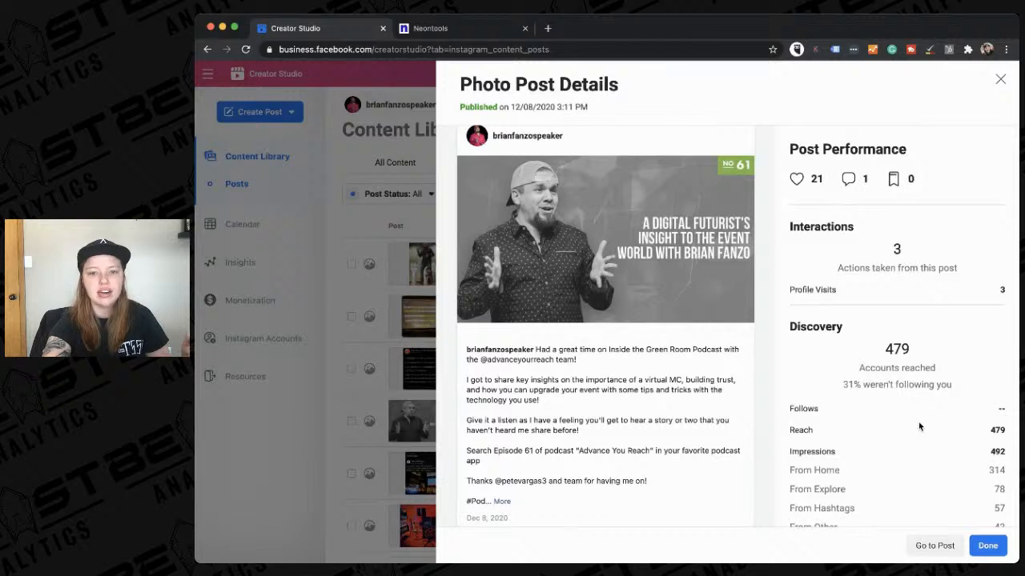
pyautogui.scroll(-1, 919, 426)
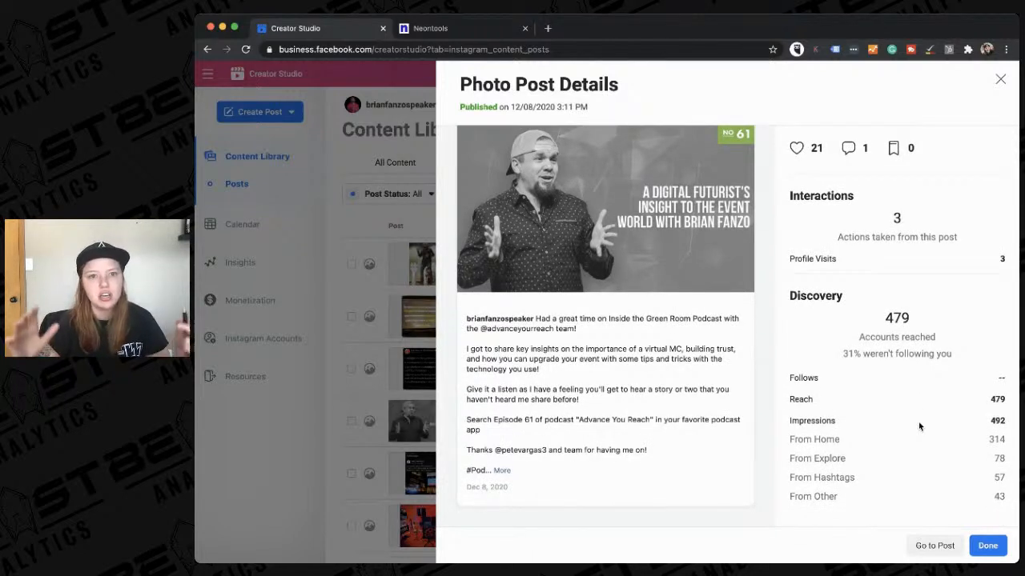